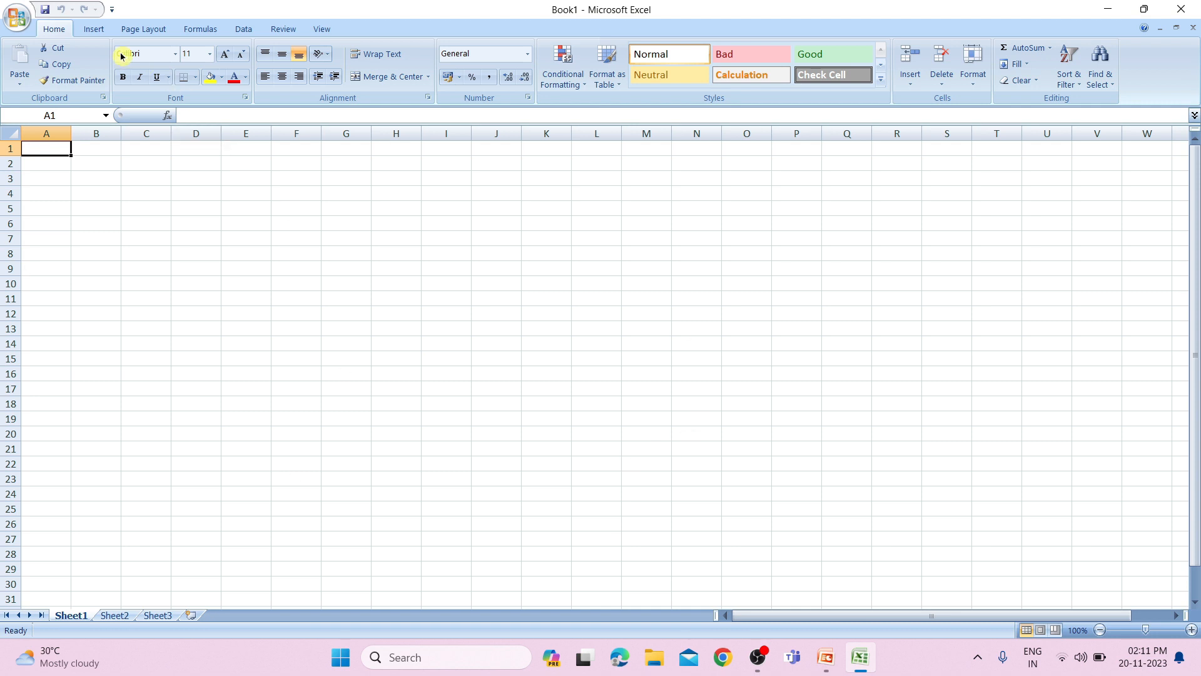
Enter Word, Excel and PPt in cells G9 to G11 of Sheet1.
{"action": "left_click", "coordinate": [99, 37]}
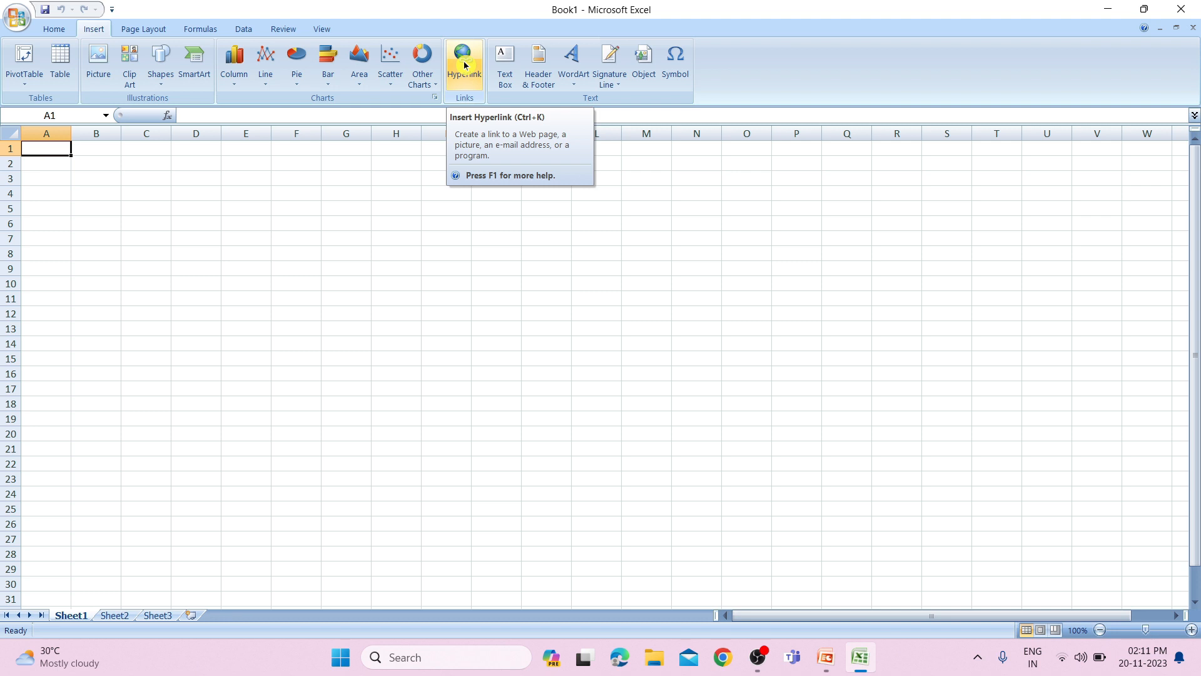
{"action": "left_click", "coordinate": [330, 267]}
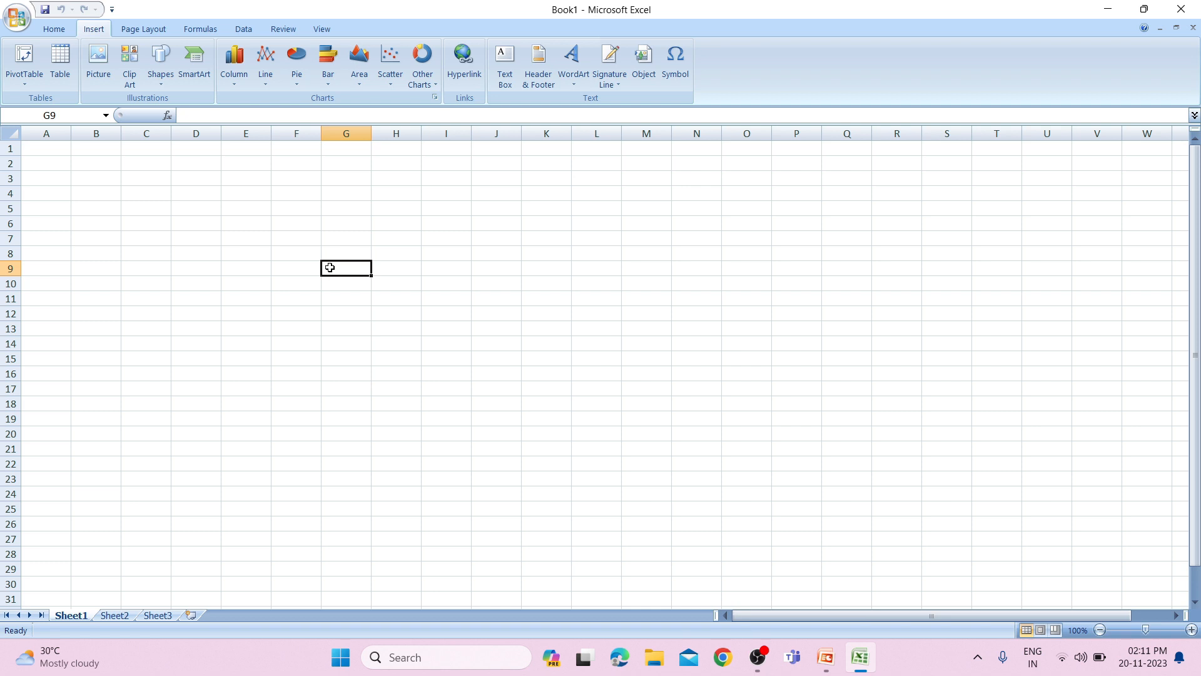
{"action": "type", "text": "Word"}
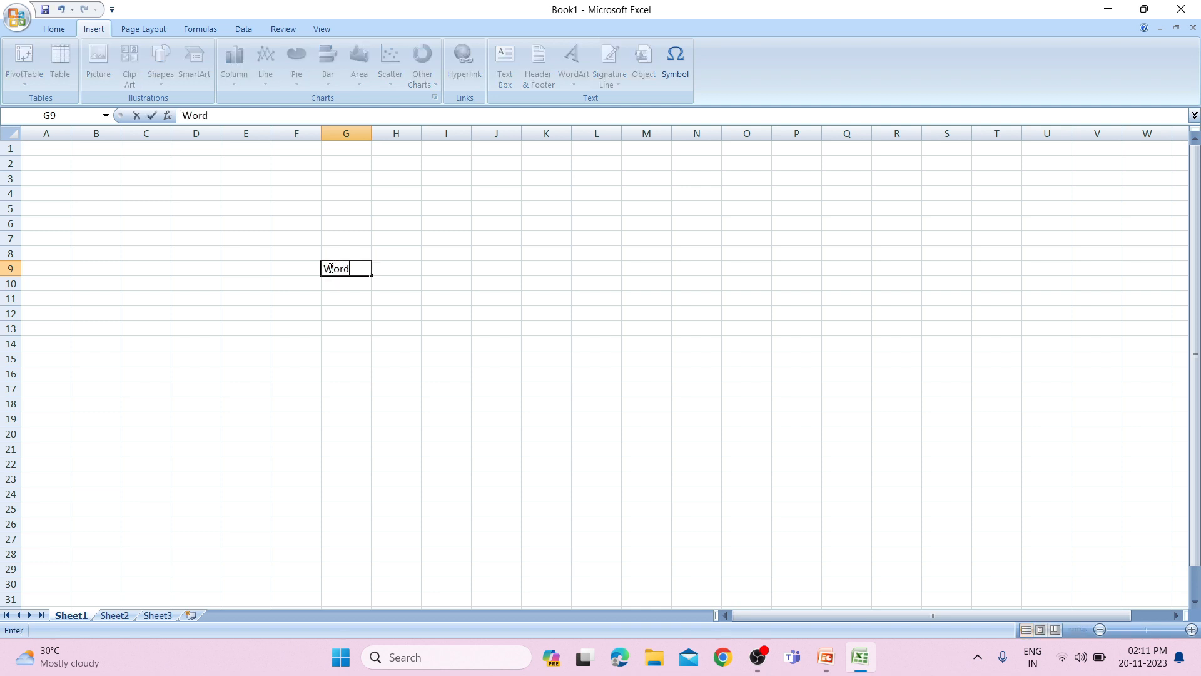
{"action": "key", "text": "Return"}
{"action": "type", "text": "Ex"}
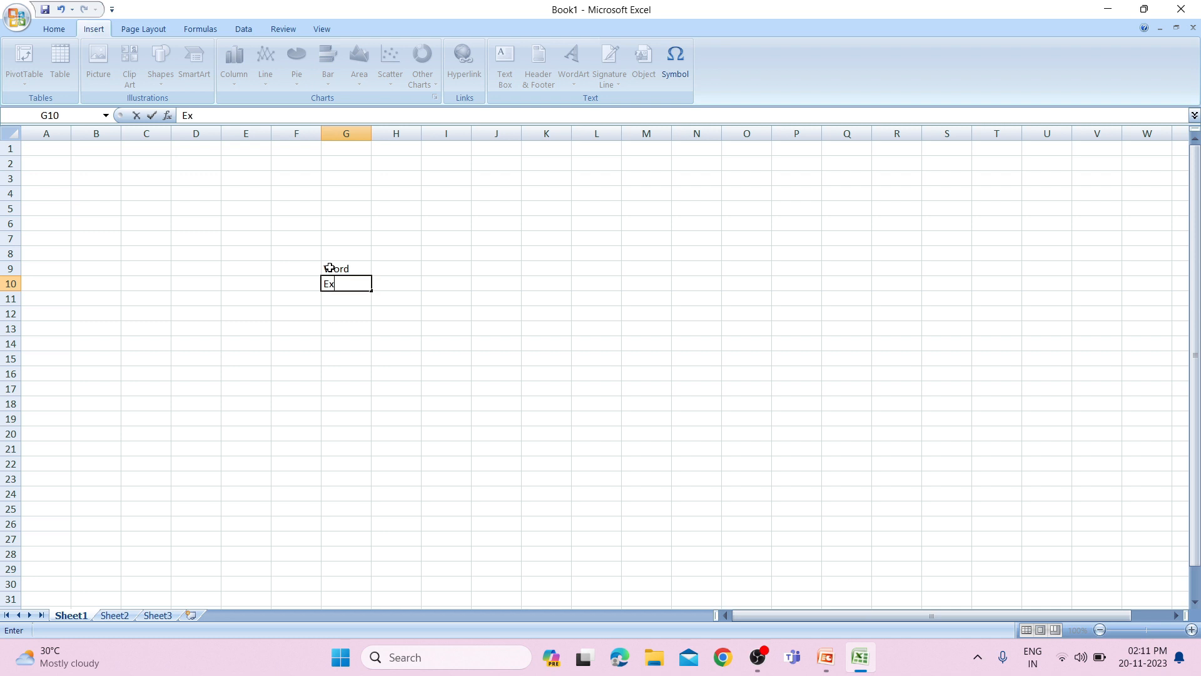
{"action": "type", "text": "cel"}
{"action": "key", "text": "Return"}
{"action": "type", "text": "PPt"}
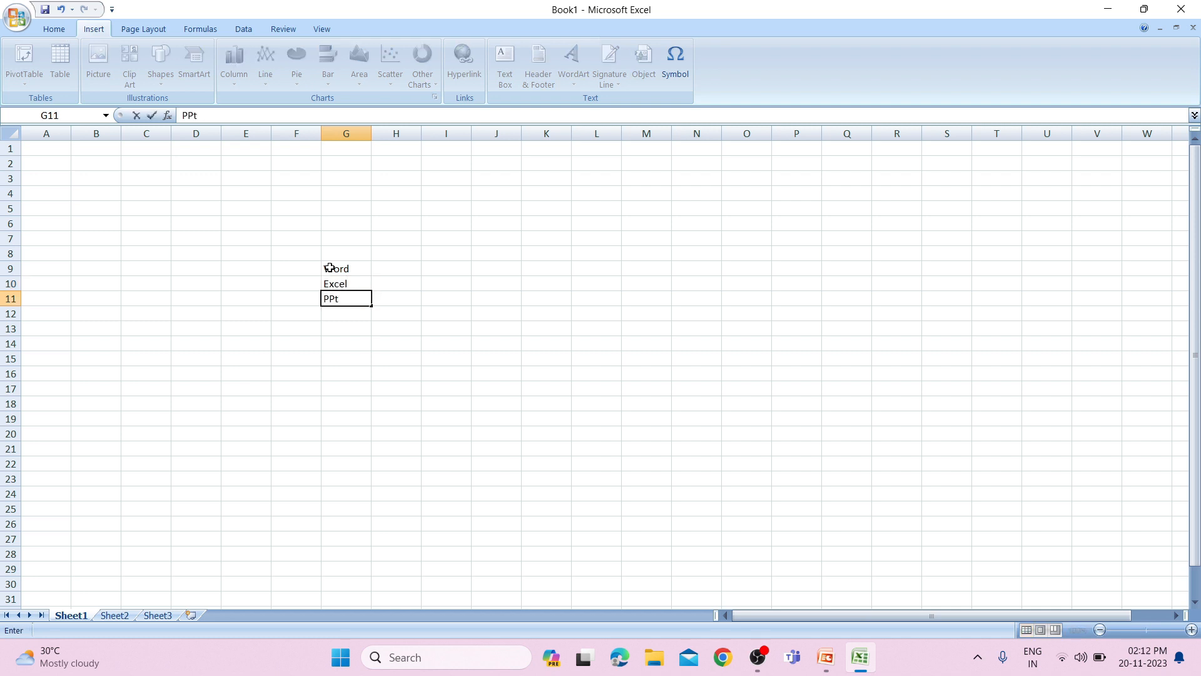
{"action": "key", "text": "Right"}
{"action": "key", "text": "Up"}
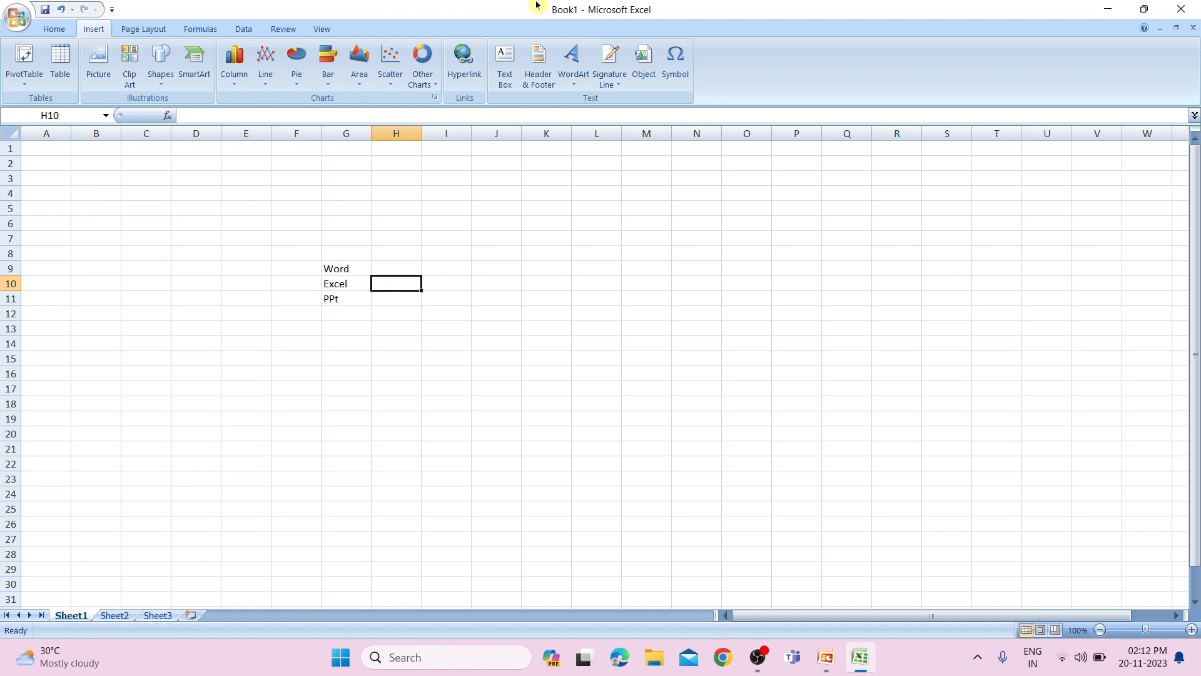
{"action": "key", "text": "Up"}
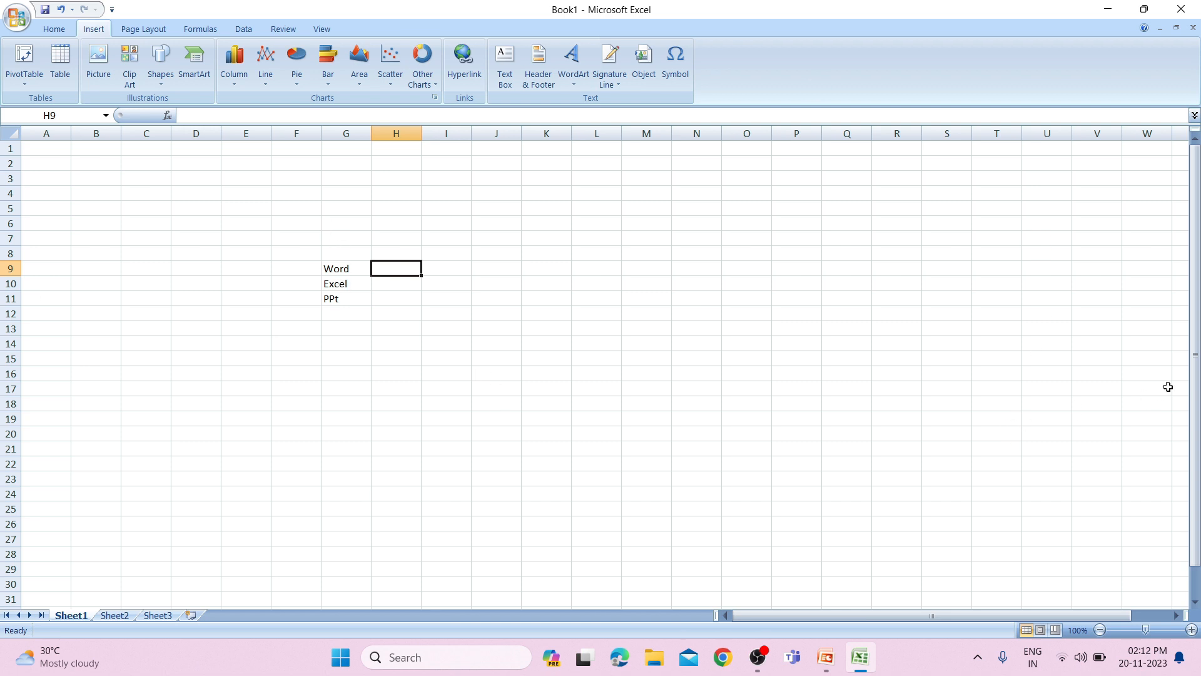
Add a fourth worksheet to the workbook and rename Sheet2 as word.
{"action": "left_click", "coordinate": [191, 615]}
{"action": "left_click", "coordinate": [117, 616]}
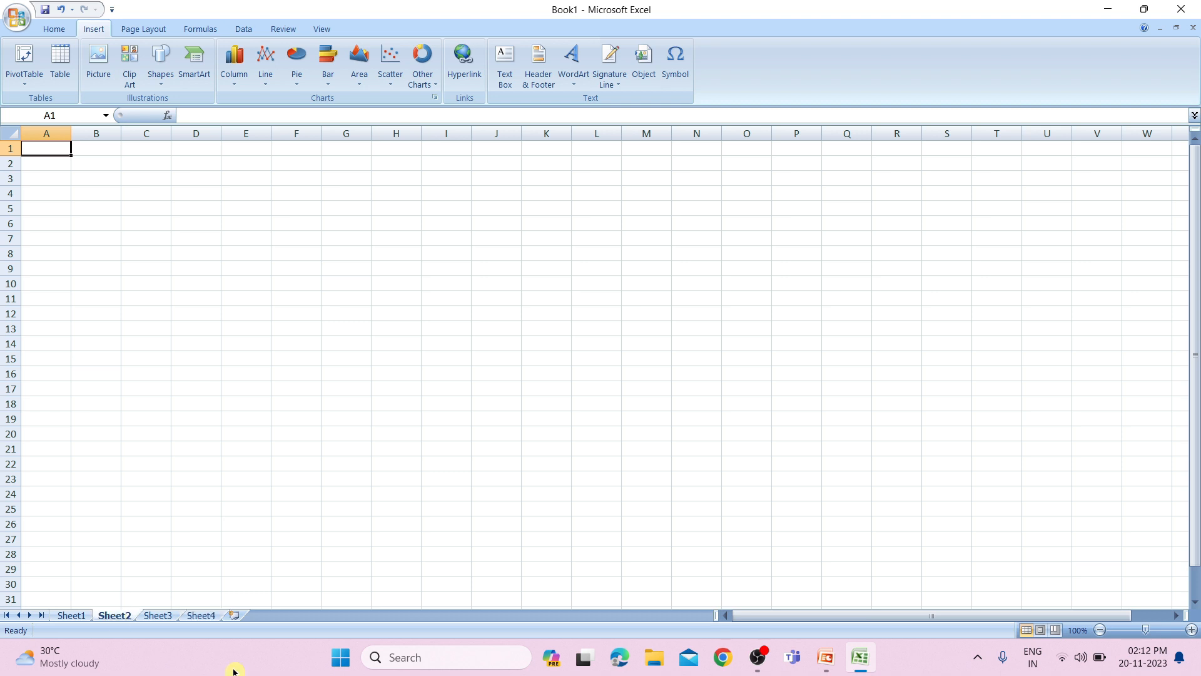
{"action": "right_click", "coordinate": [116, 608]}
{"action": "right_click", "coordinate": [117, 616]}
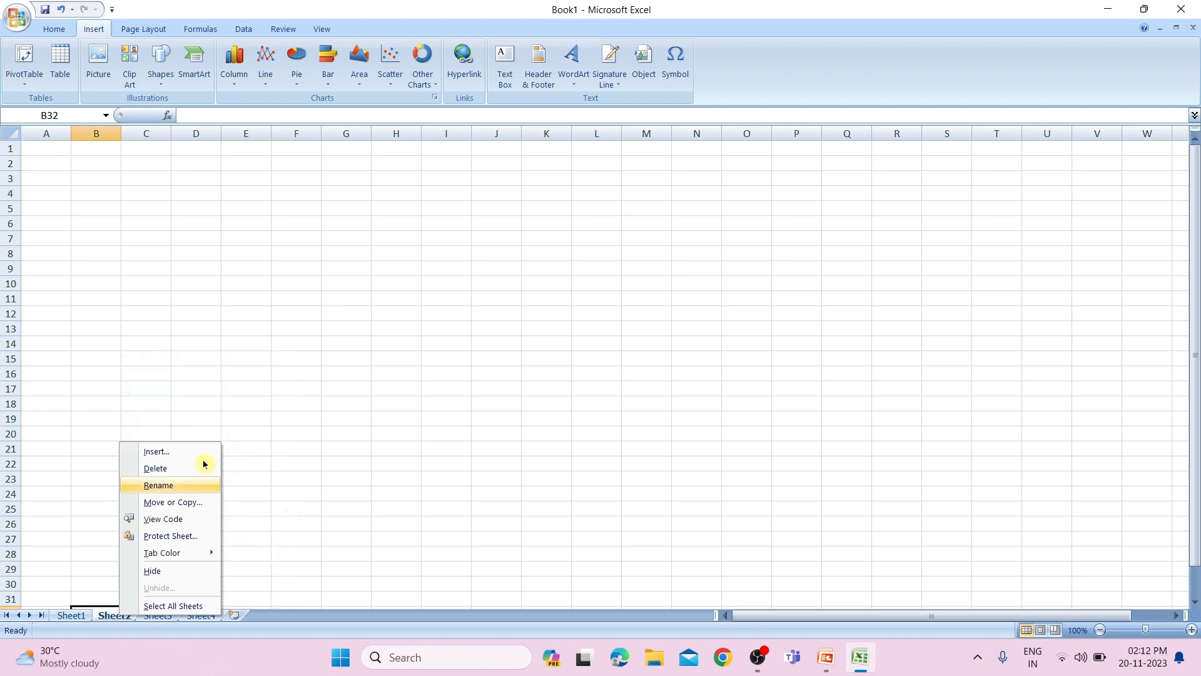
{"action": "left_click", "coordinate": [186, 485]}
{"action": "type", "text": "word"}
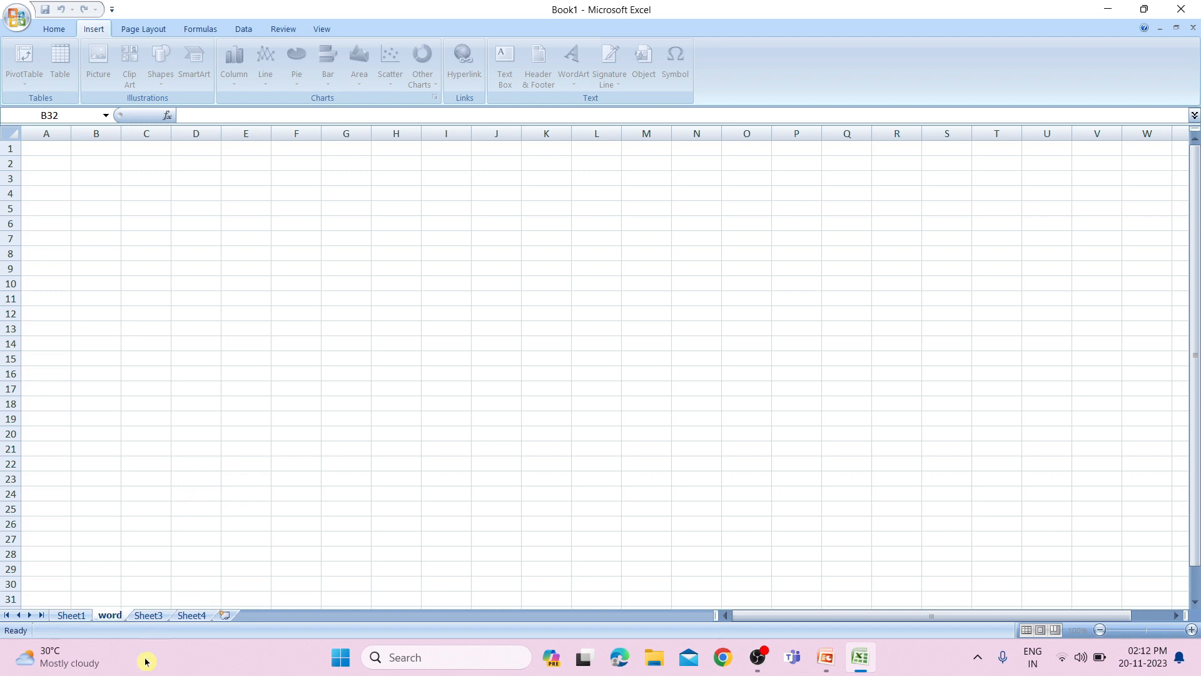
Rename the newly added Sheet4 as ppt.
{"action": "left_click", "coordinate": [191, 615]}
{"action": "right_click", "coordinate": [192, 615]}
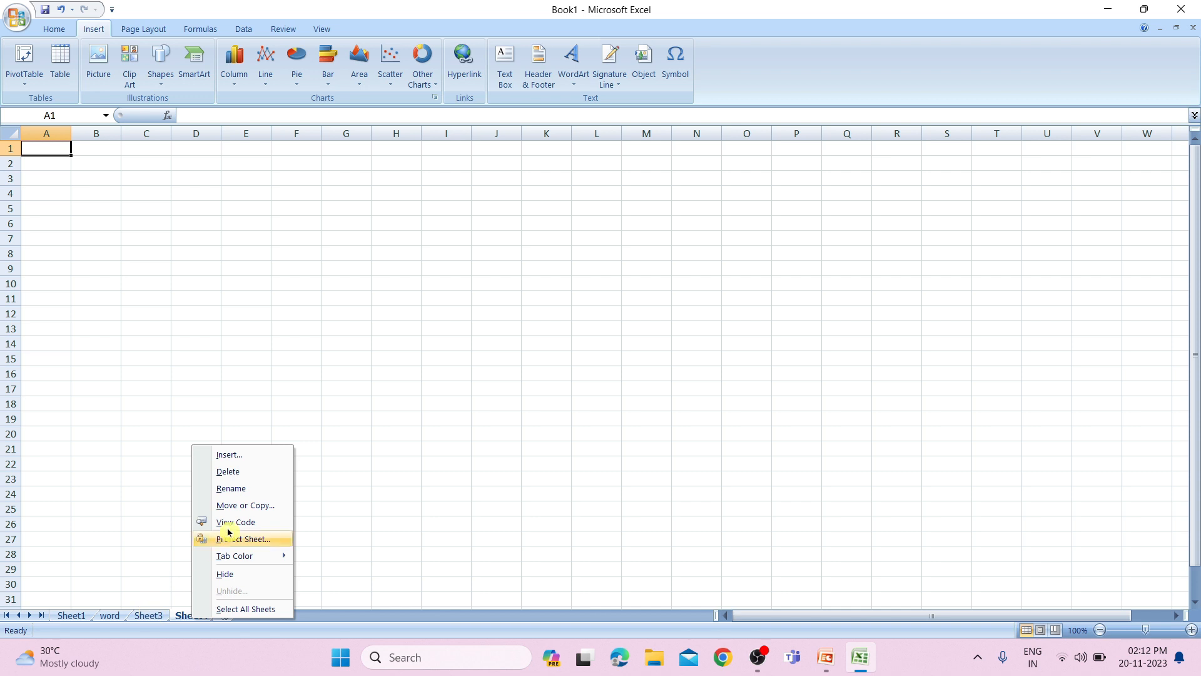
{"action": "left_click", "coordinate": [236, 488]}
{"action": "type", "text": "ppt"}
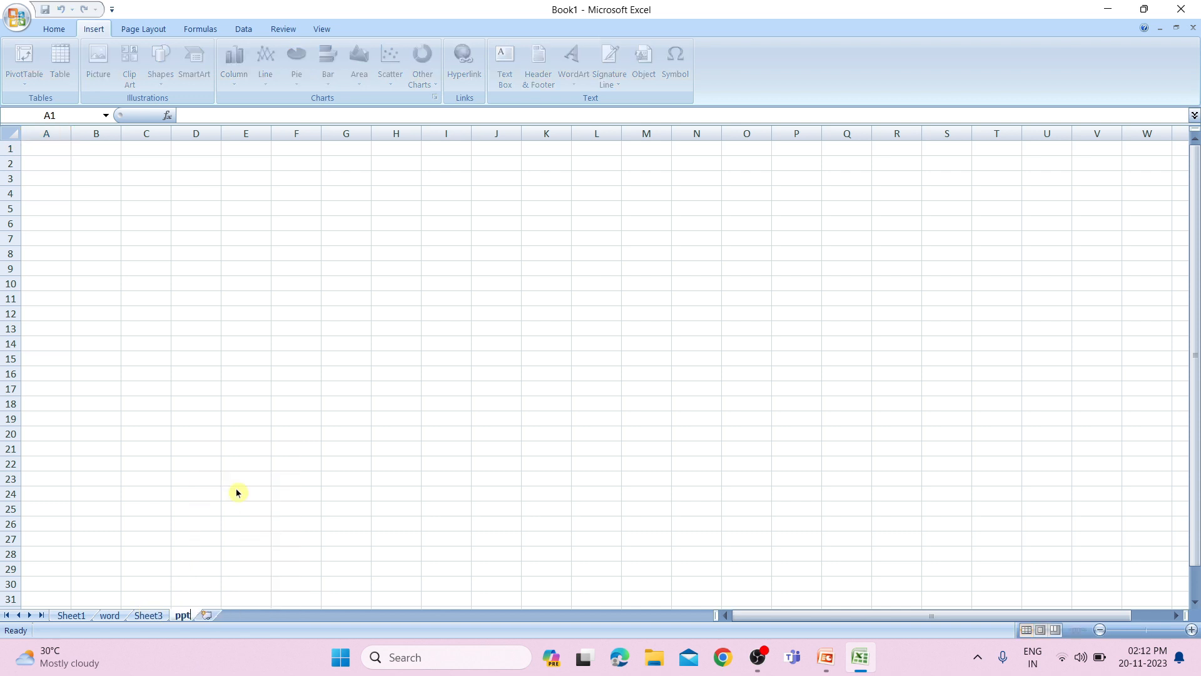
Rename Sheet3 as excl and return to Sheet1.
{"action": "left_click", "coordinate": [141, 615]}
{"action": "right_click", "coordinate": [140, 617]}
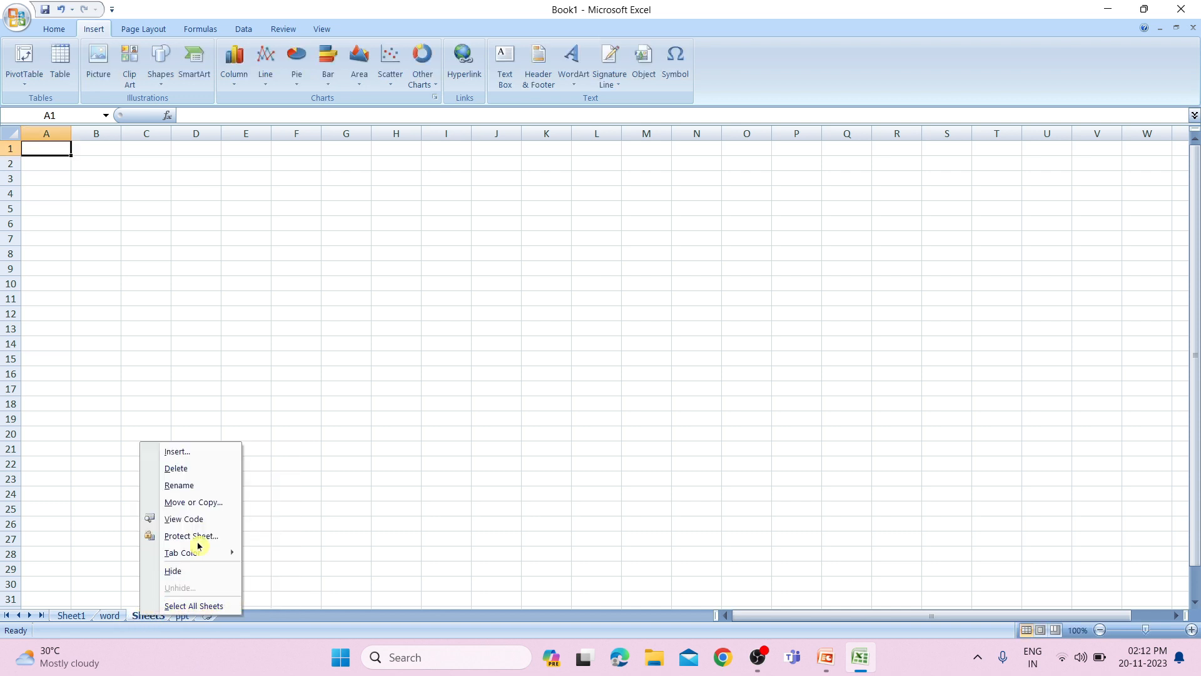
{"action": "left_click", "coordinate": [202, 489]}
{"action": "type", "text": "excl"}
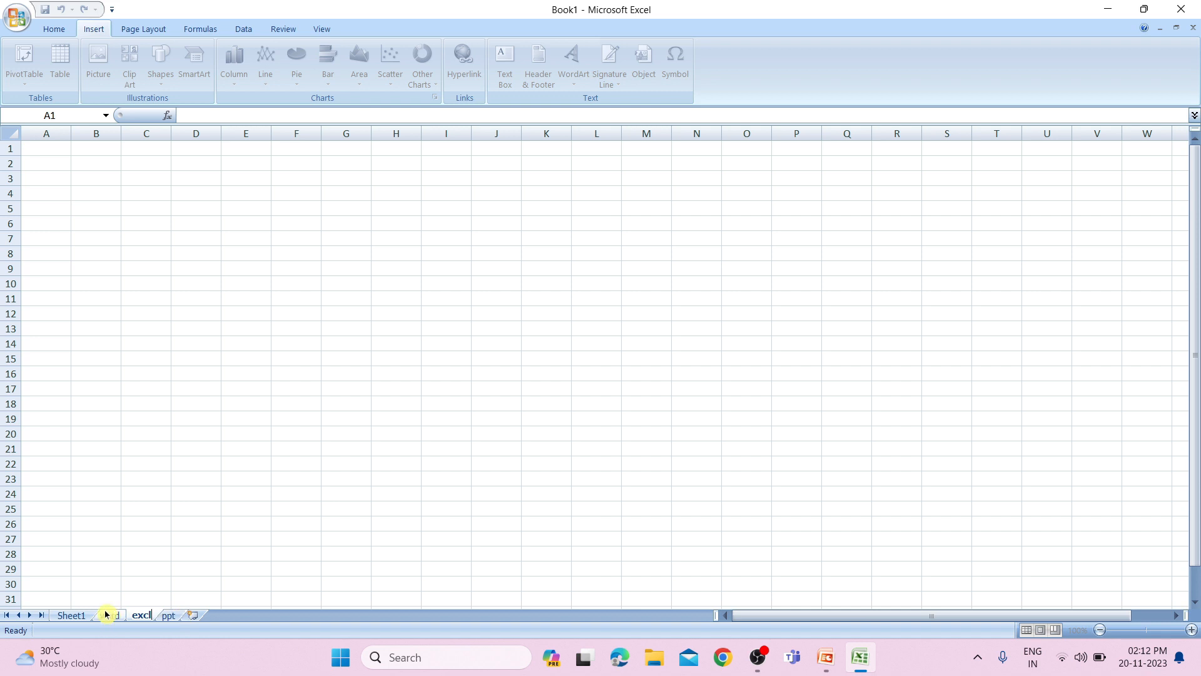
{"action": "left_click", "coordinate": [72, 615]}
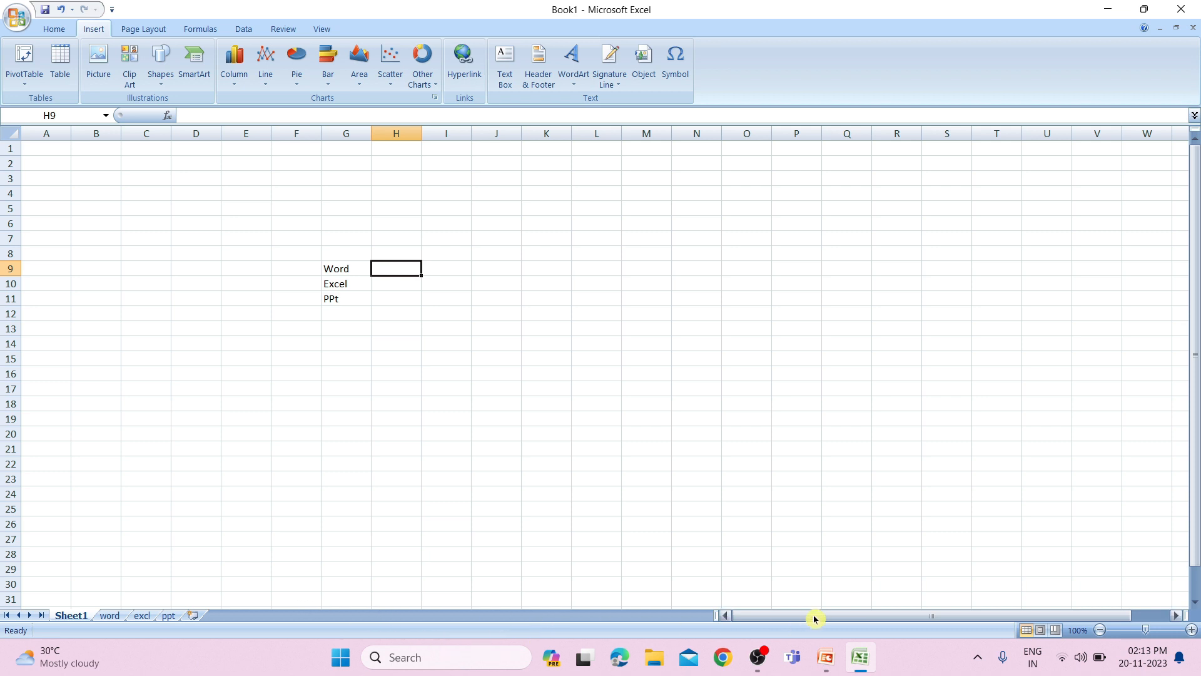
{"action": "mouse_move", "coordinate": [839, 614]}
{"action": "left_mouse_down"}
{"action": "mouse_move", "coordinate": [903, 614]}
{"action": "mouse_move", "coordinate": [844, 622]}
{"action": "left_mouse_up"}
{"action": "left_click", "coordinate": [345, 270]}
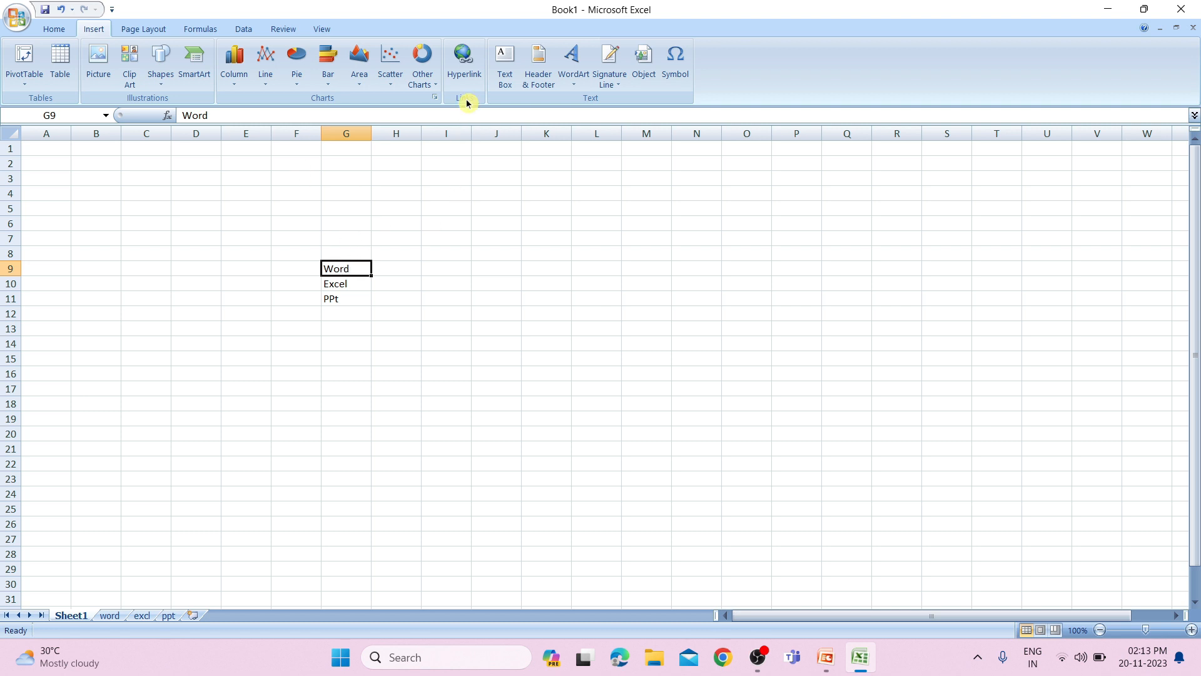
{"action": "left_click", "coordinate": [466, 69]}
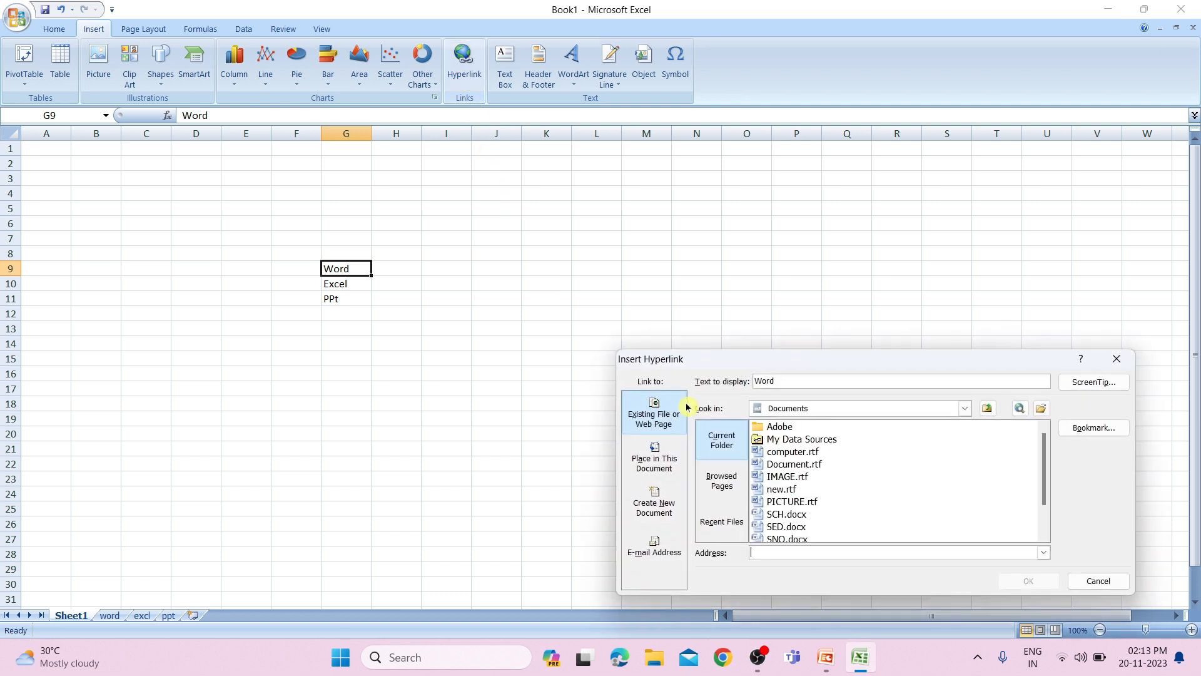
{"action": "left_click_drag", "start_coordinate": [824, 355], "coordinate": [732, 200]}
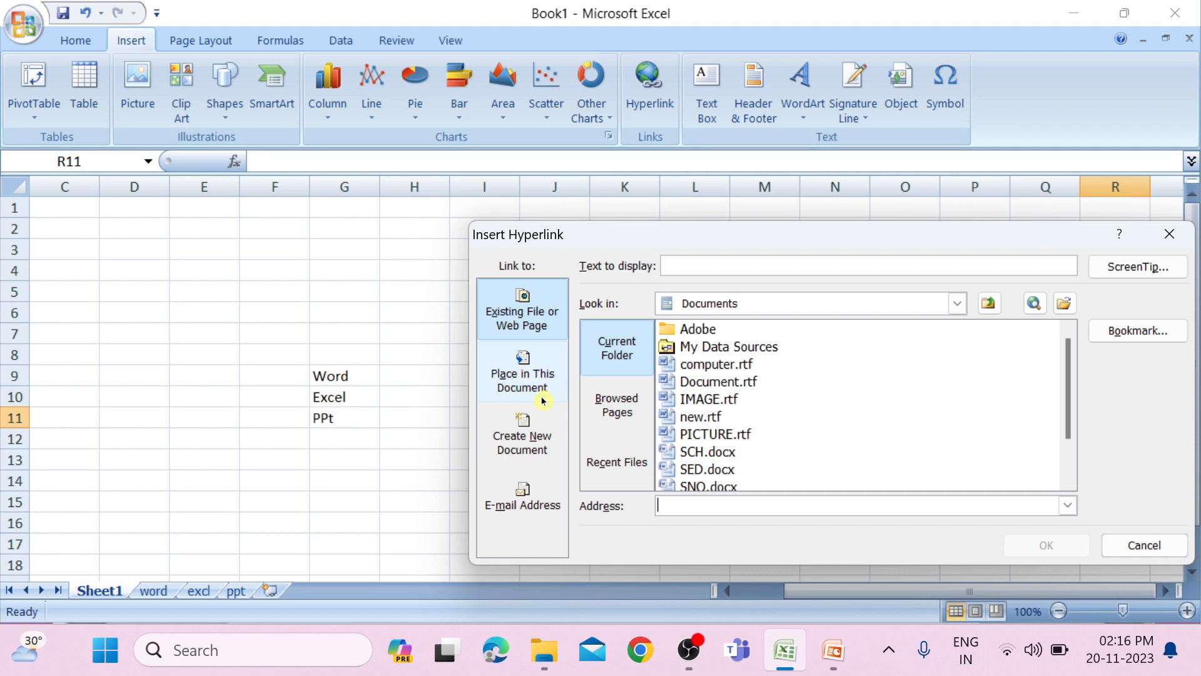
{"action": "left_click", "coordinate": [517, 370]}
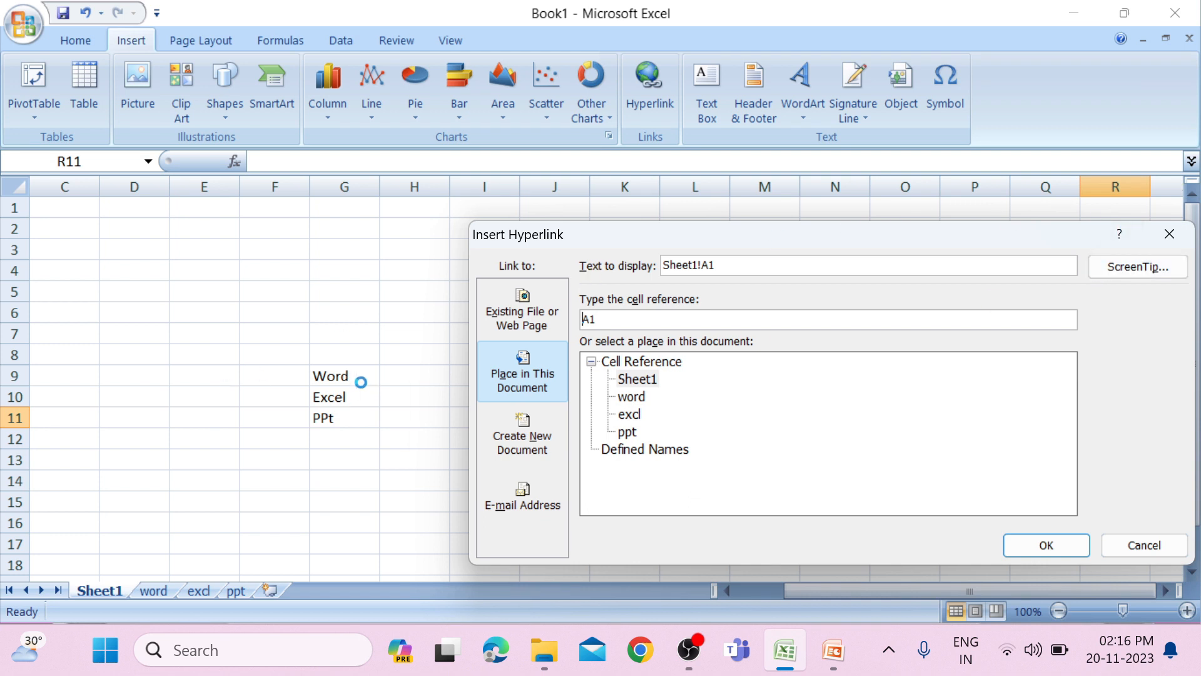
{"action": "left_click", "coordinate": [1170, 233]}
Hyperlink the Word cell G9 to cell A1 of the word sheet in this workbook, and test the link.
{"action": "left_click", "coordinate": [318, 376]}
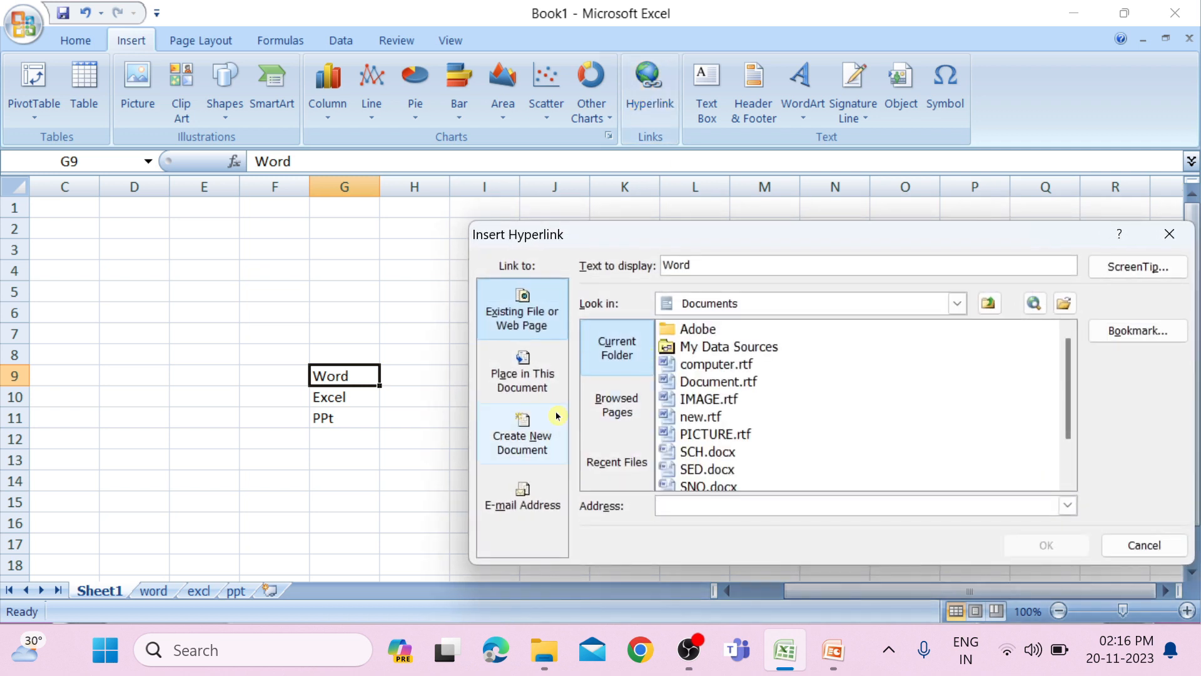
{"action": "left_click", "coordinate": [491, 380]}
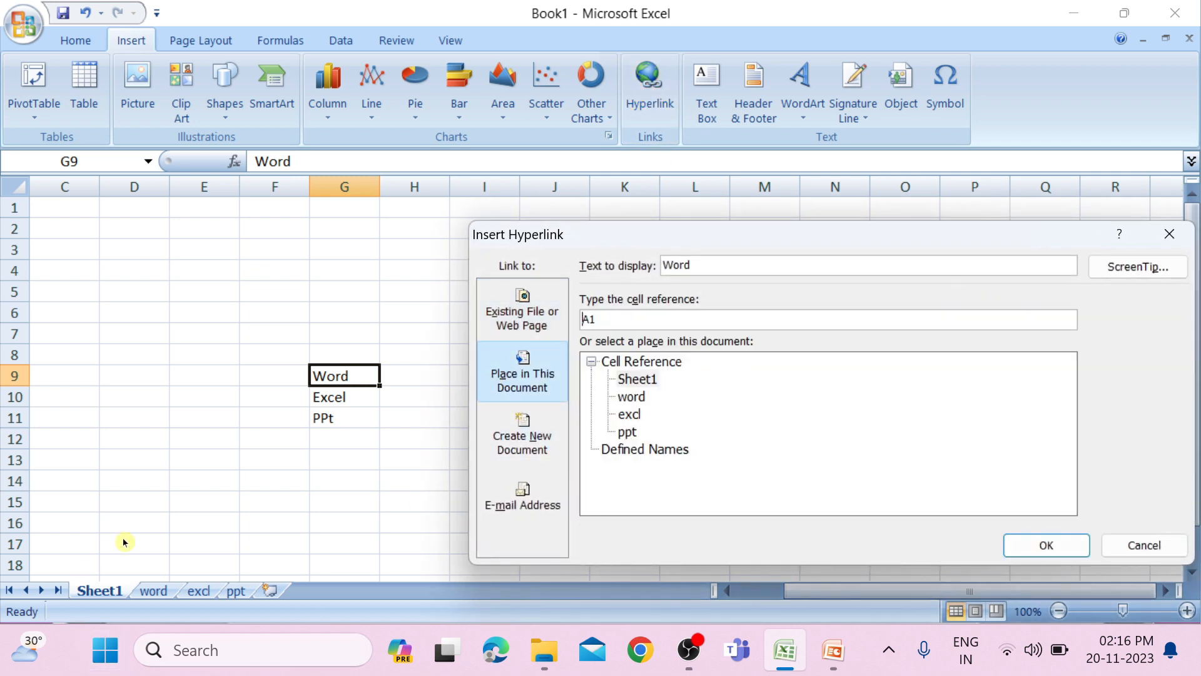
{"action": "left_click", "coordinate": [647, 394]}
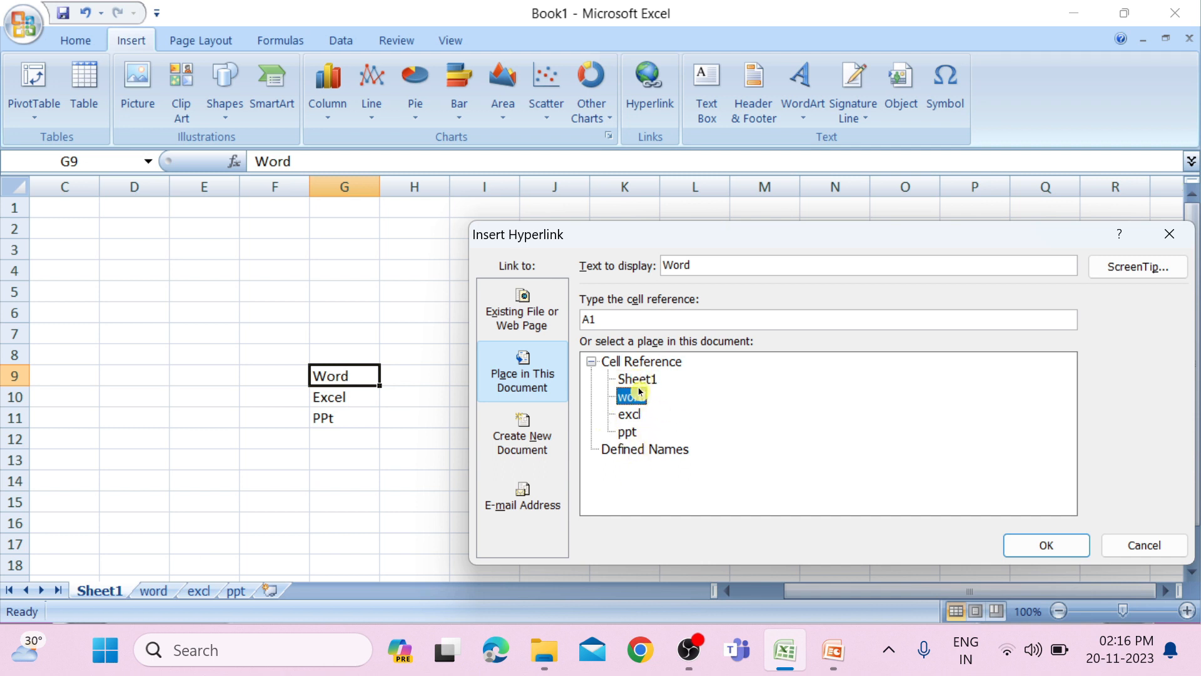
{"action": "left_click", "coordinate": [1040, 552]}
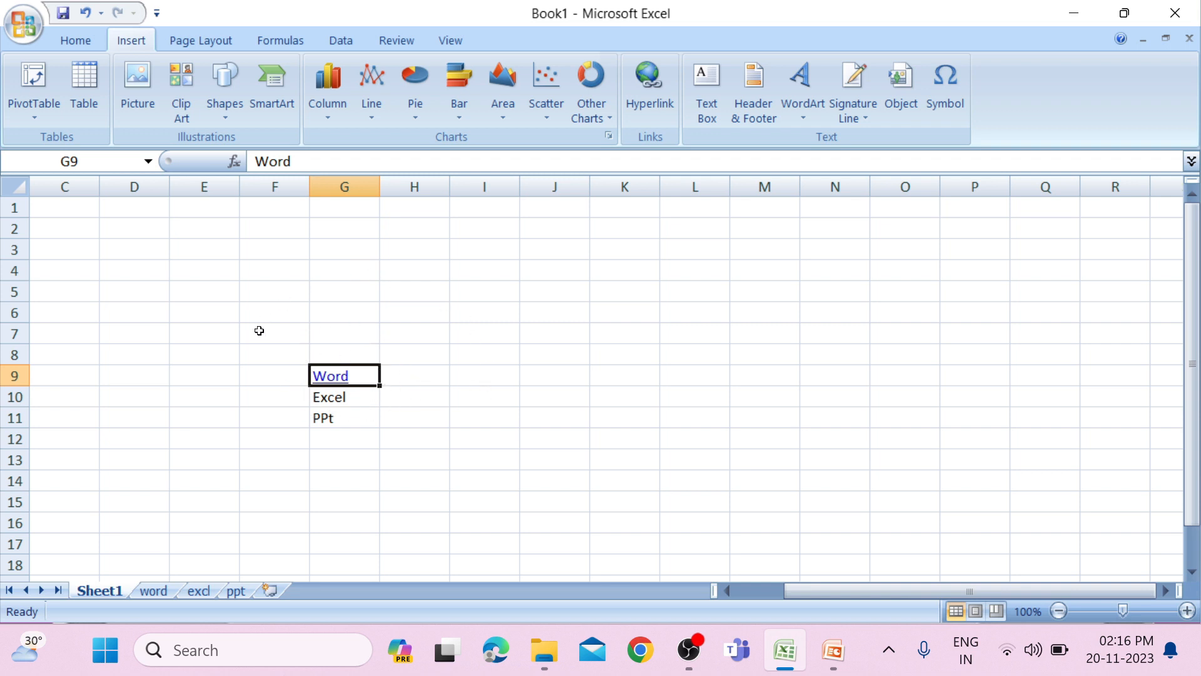
{"action": "left_click", "coordinate": [328, 379]}
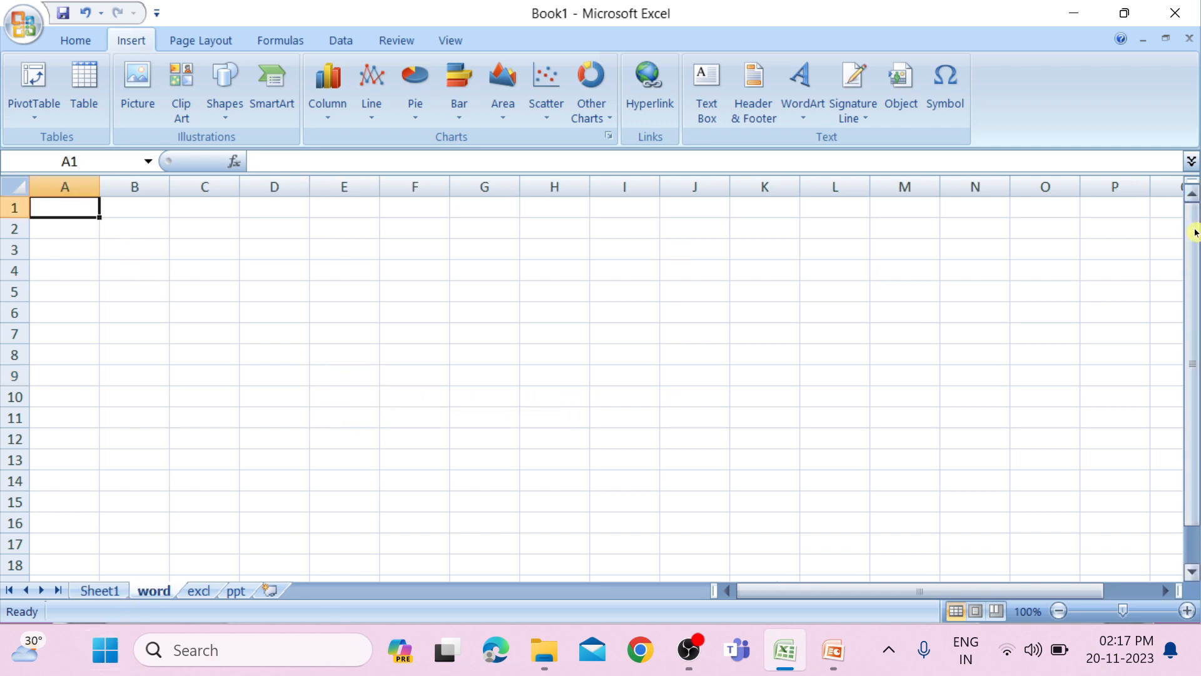
{"action": "left_click", "coordinate": [118, 592]}
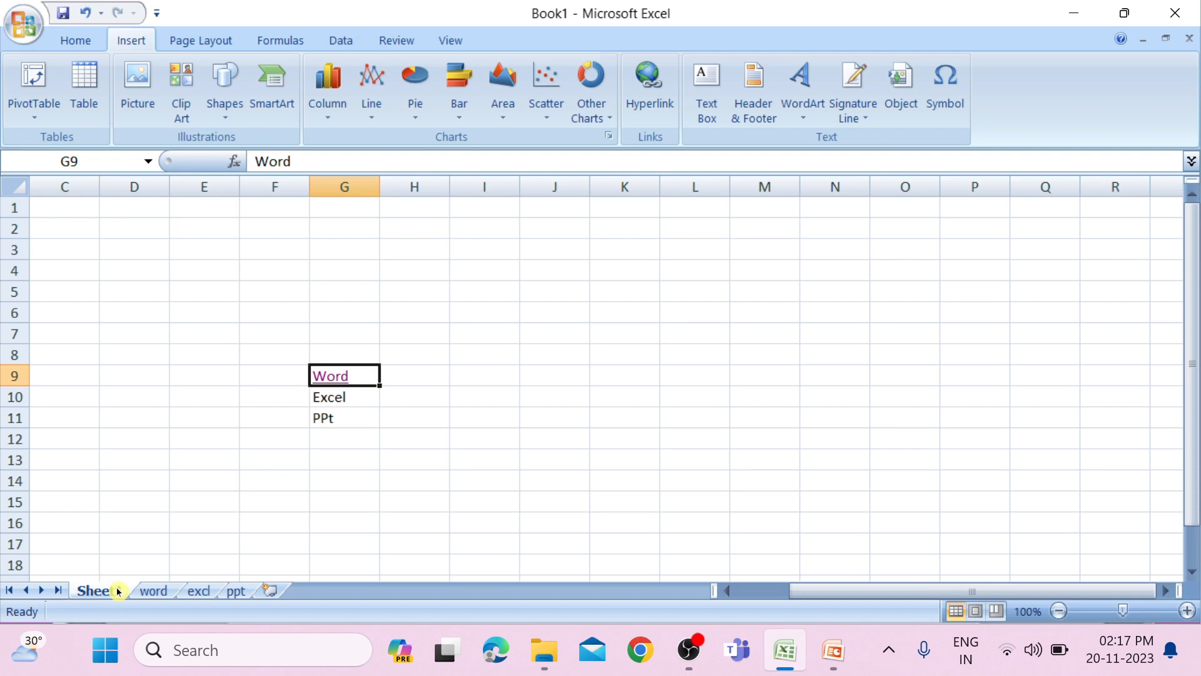
Hyperlink the Excel cell G10 on Sheet1 to cell A1 of the excl sheet.
{"action": "left_click", "coordinate": [335, 399]}
{"action": "left_click", "coordinate": [644, 111]}
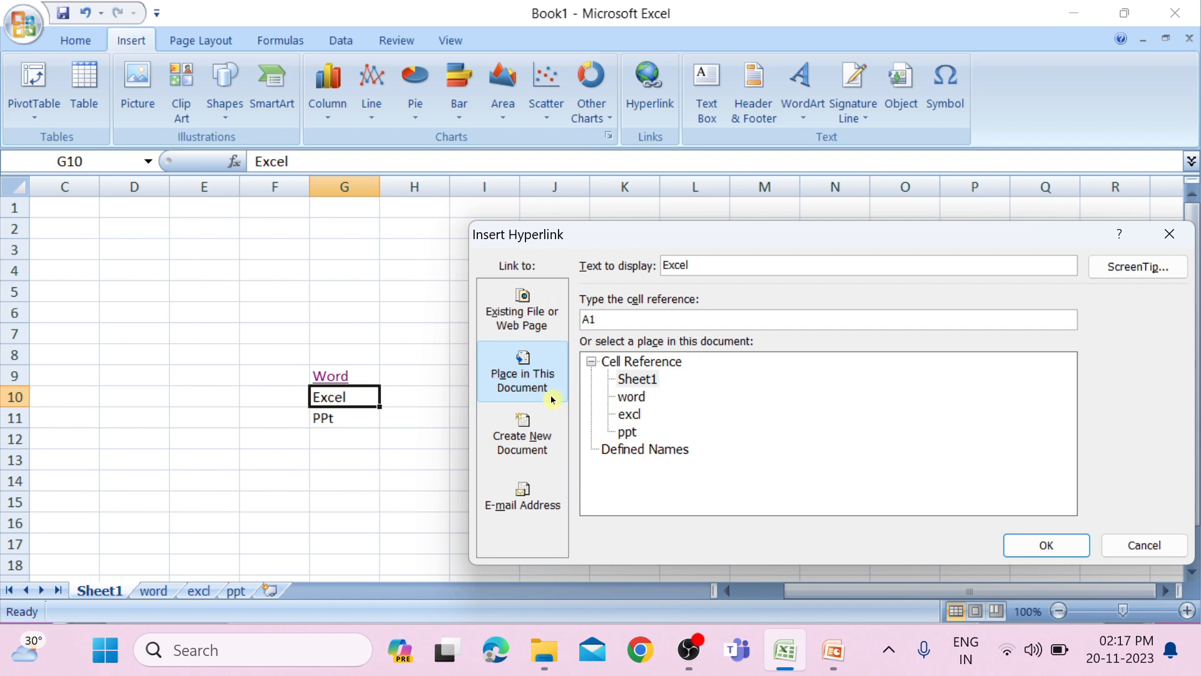
{"action": "left_click", "coordinate": [628, 414]}
{"action": "left_click", "coordinate": [1057, 549]}
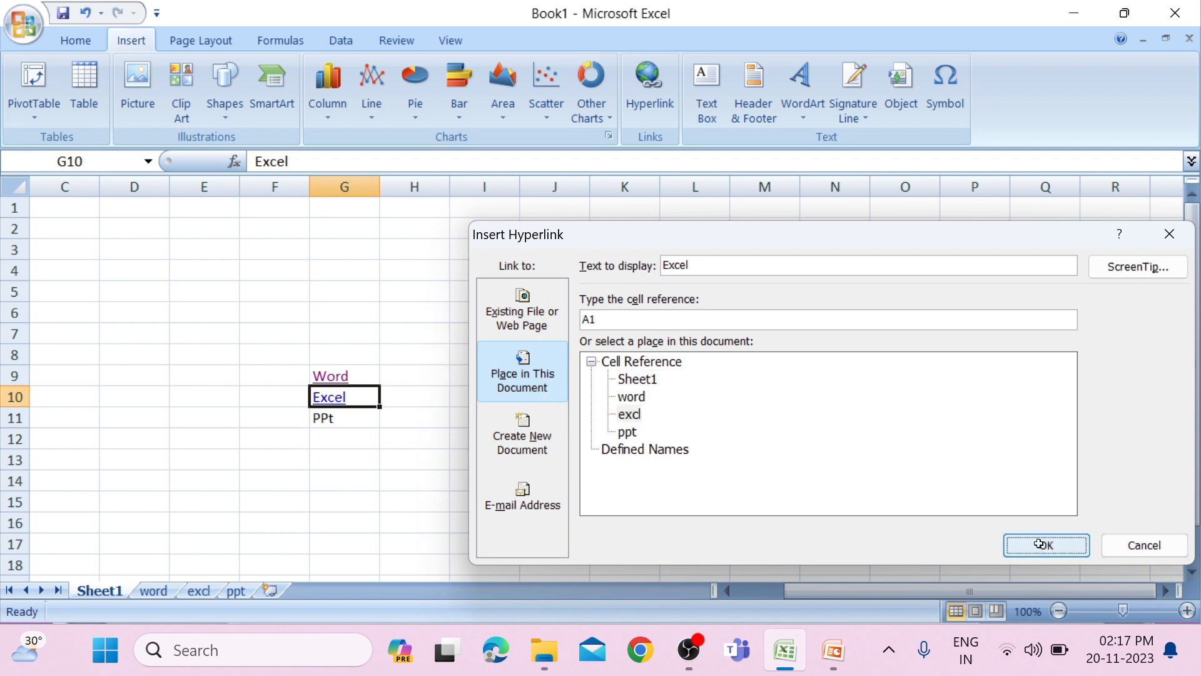
Hyperlink the PPt cell G11 to cell A1 of the ppt sheet, and test the Excel link in G10.
{"action": "left_click", "coordinate": [322, 418]}
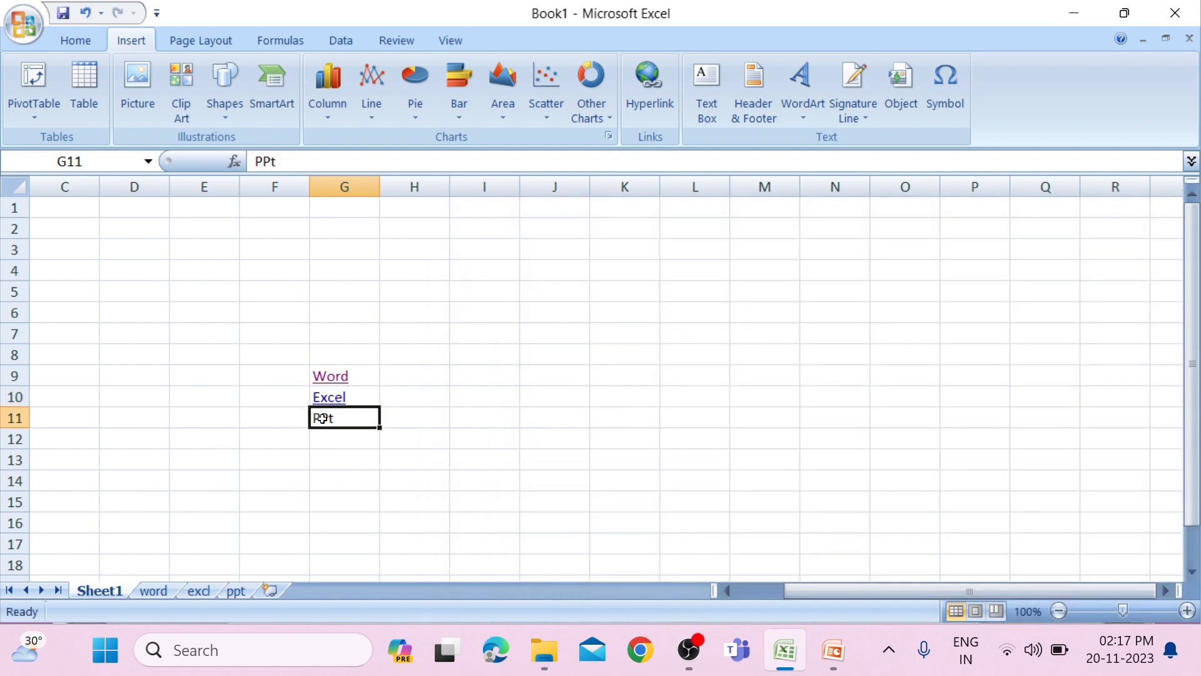
{"action": "left_click", "coordinate": [637, 106]}
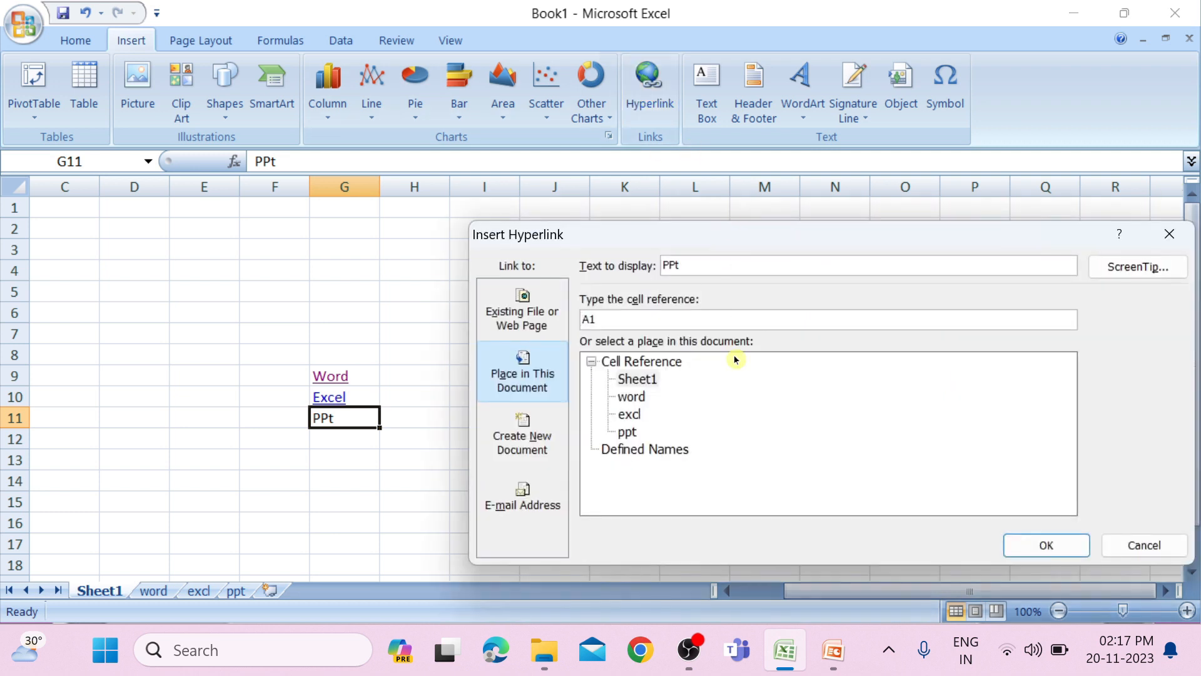
{"action": "left_click", "coordinate": [626, 431]}
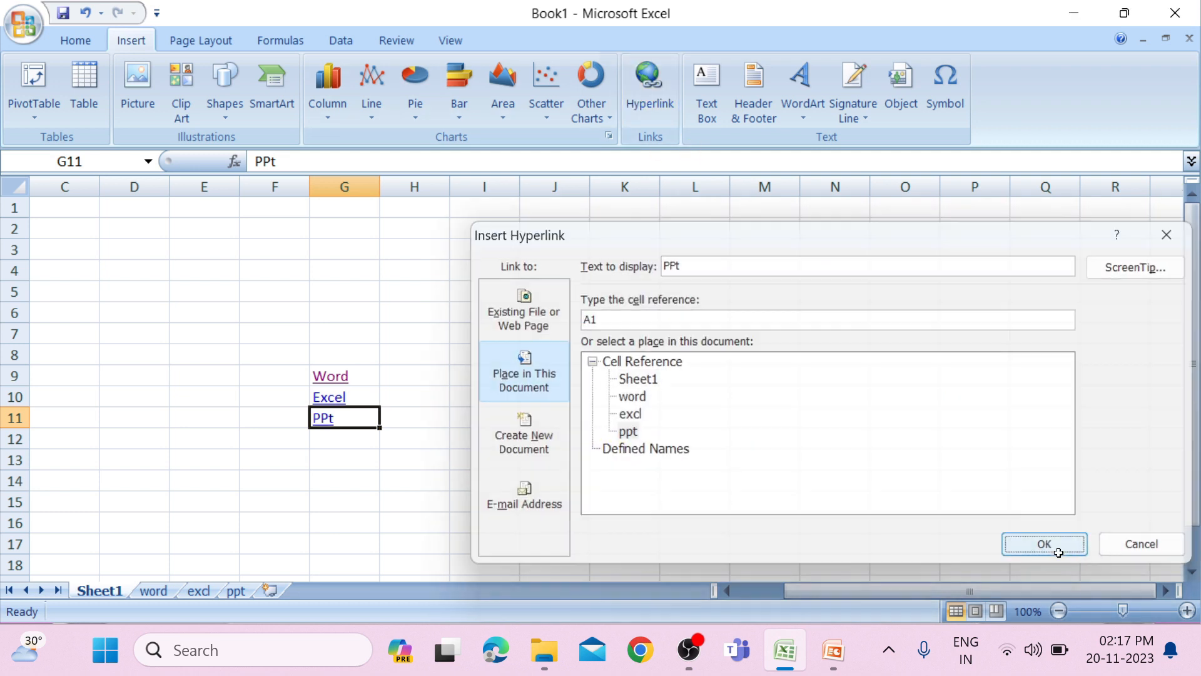
{"action": "left_click", "coordinate": [1054, 545]}
{"action": "left_click", "coordinate": [339, 399]}
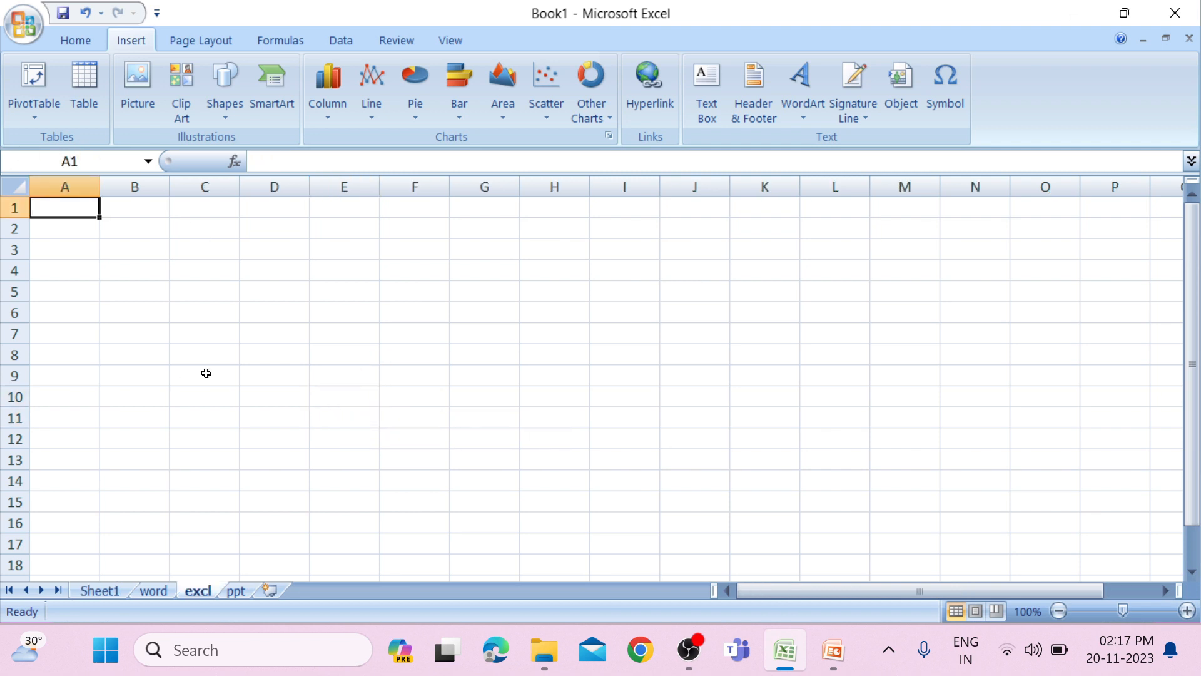
{"action": "left_click", "coordinate": [86, 595]}
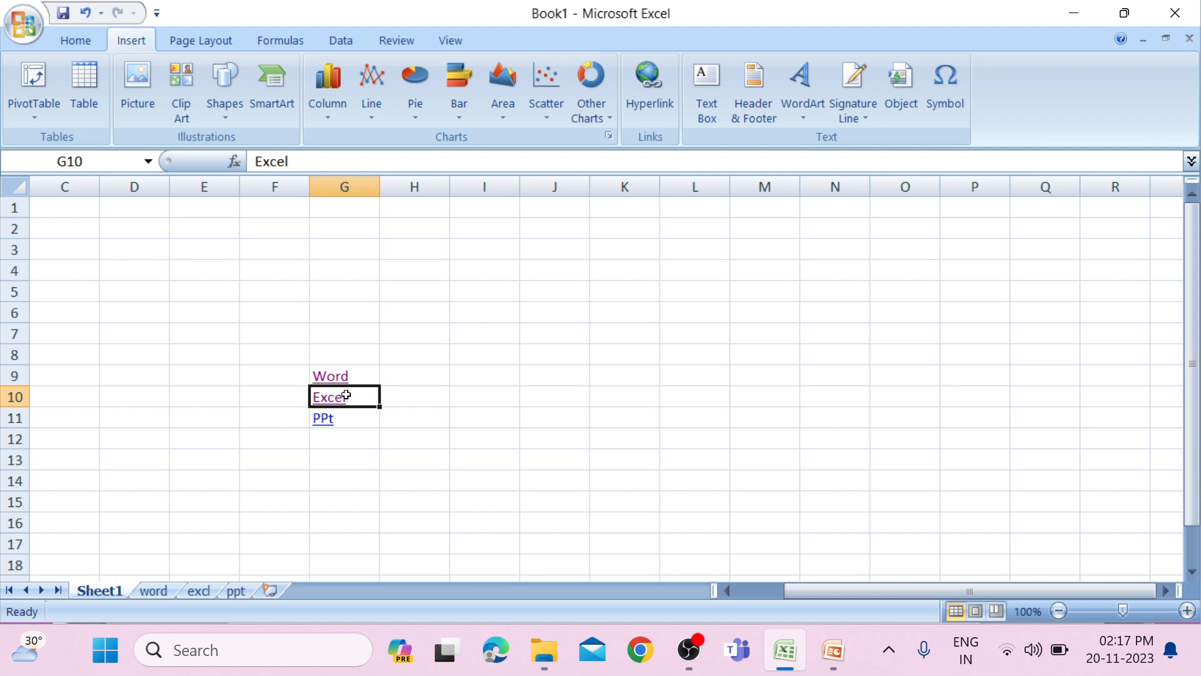
Edit the Excel link in G10 to display document, with link as its ScreenTip text.
{"action": "left_click", "coordinate": [655, 119]}
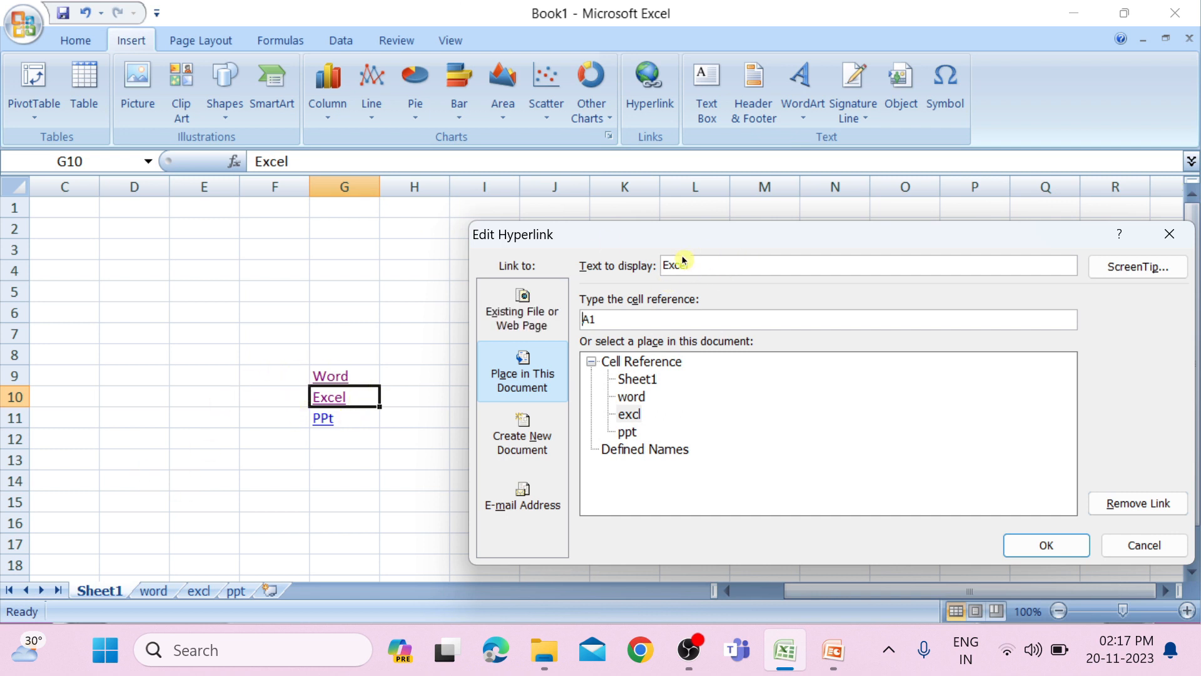
{"action": "double_click", "coordinate": [701, 264]}
{"action": "type", "text": "me"}
{"action": "left_click", "coordinate": [1151, 266]}
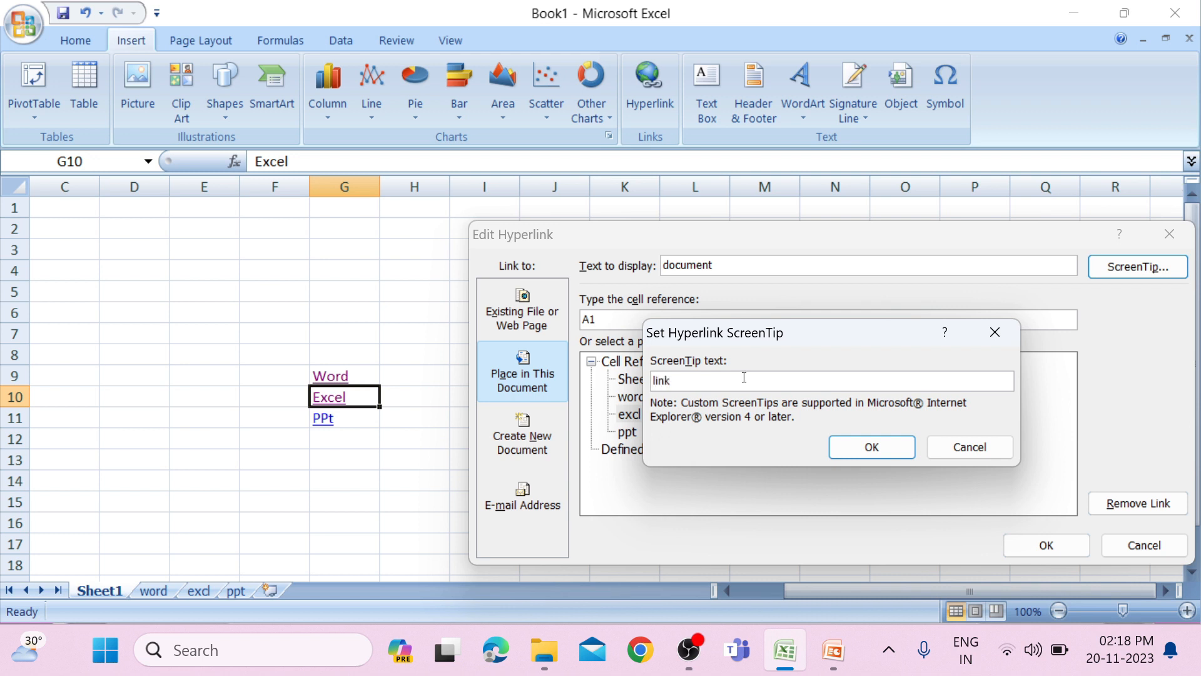
{"action": "left_click", "coordinate": [900, 454]}
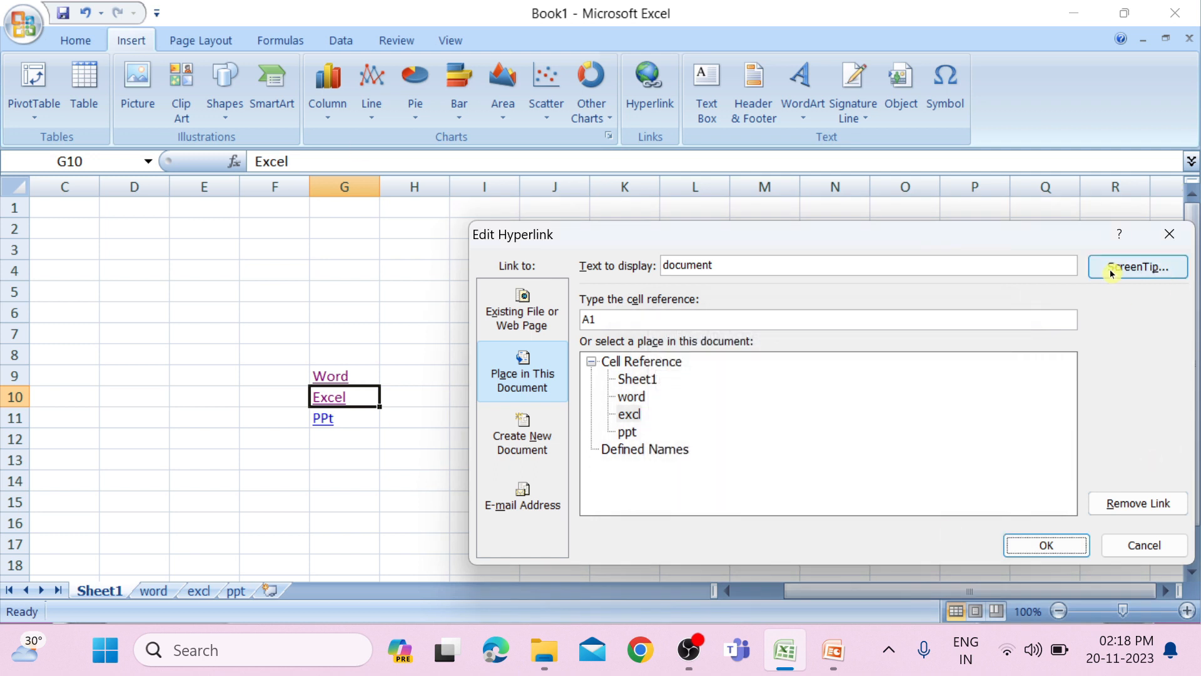
{"action": "key", "text": "Return"}
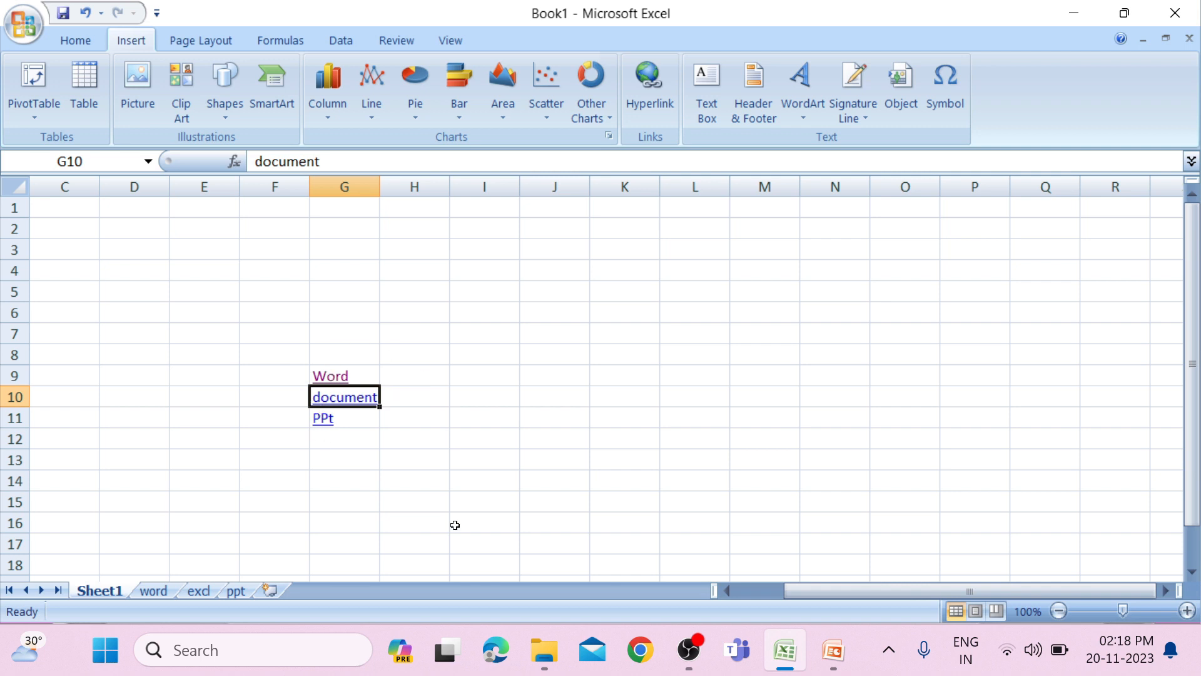
Check the ScreenTip of the document link in G10 and remove the hyperlink from that cell.
{"action": "mouse_move", "coordinate": [343, 404]}
{"action": "left_click", "coordinate": [637, 110]}
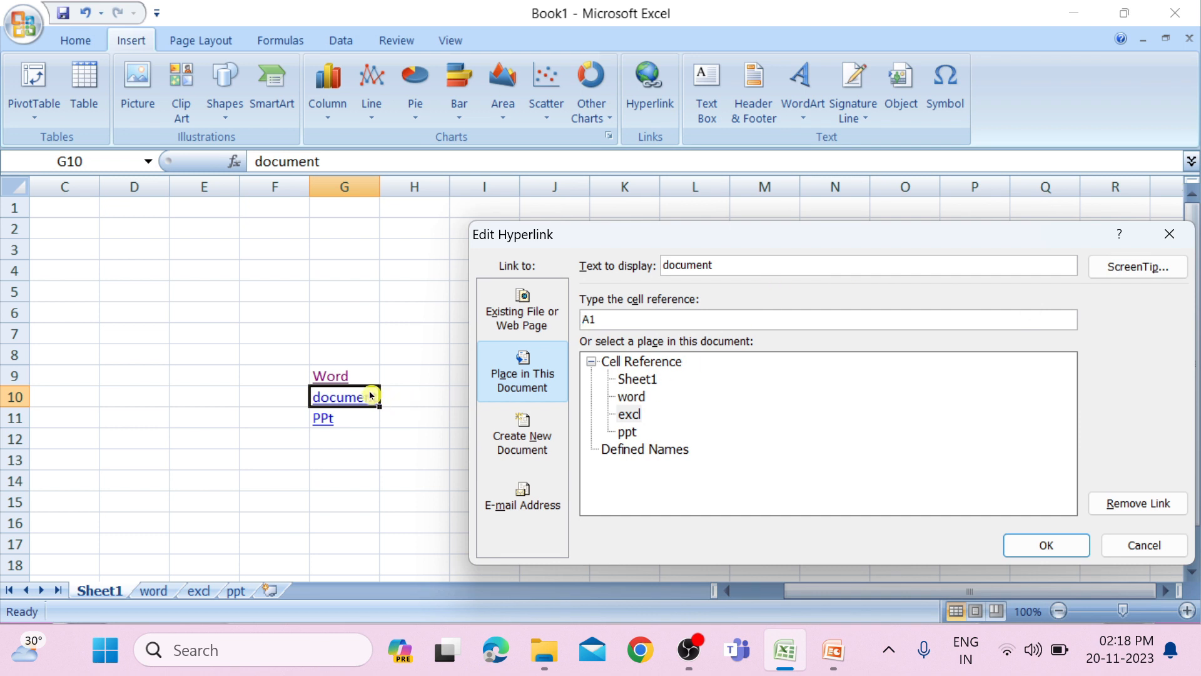
{"action": "left_click", "coordinate": [1147, 508]}
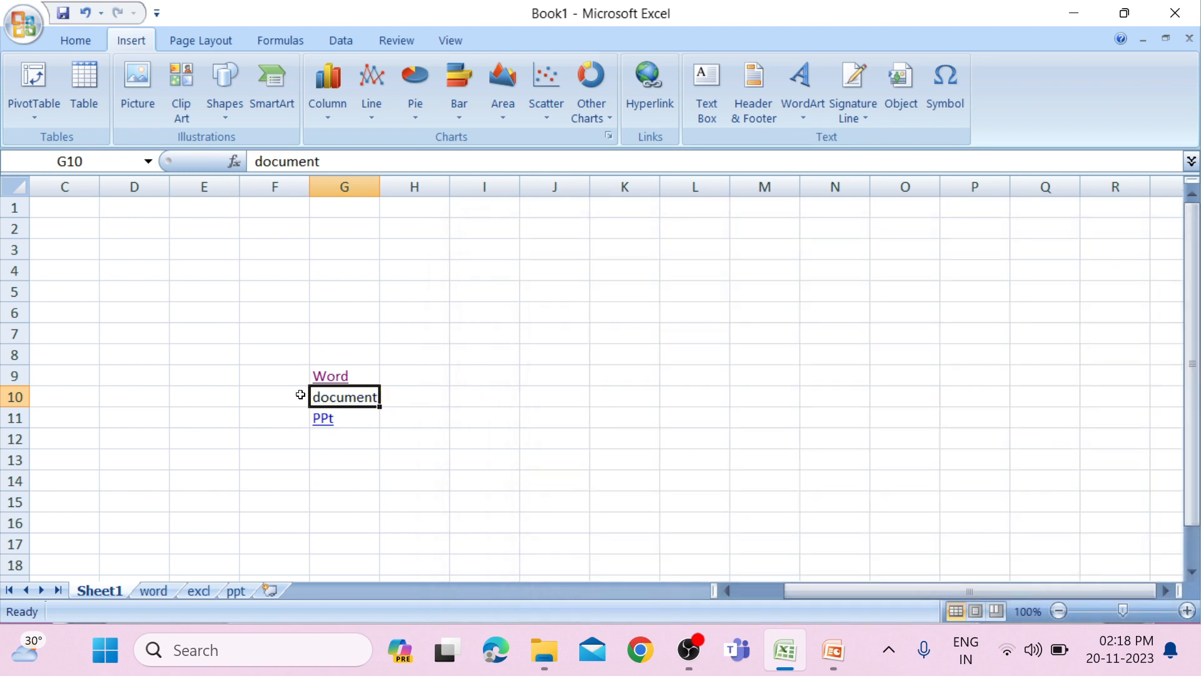
Review the target cell reference of the PPt link in G11, test the link, and return to Sheet1.
{"action": "left_click", "coordinate": [356, 416]}
{"action": "left_click", "coordinate": [650, 90]}
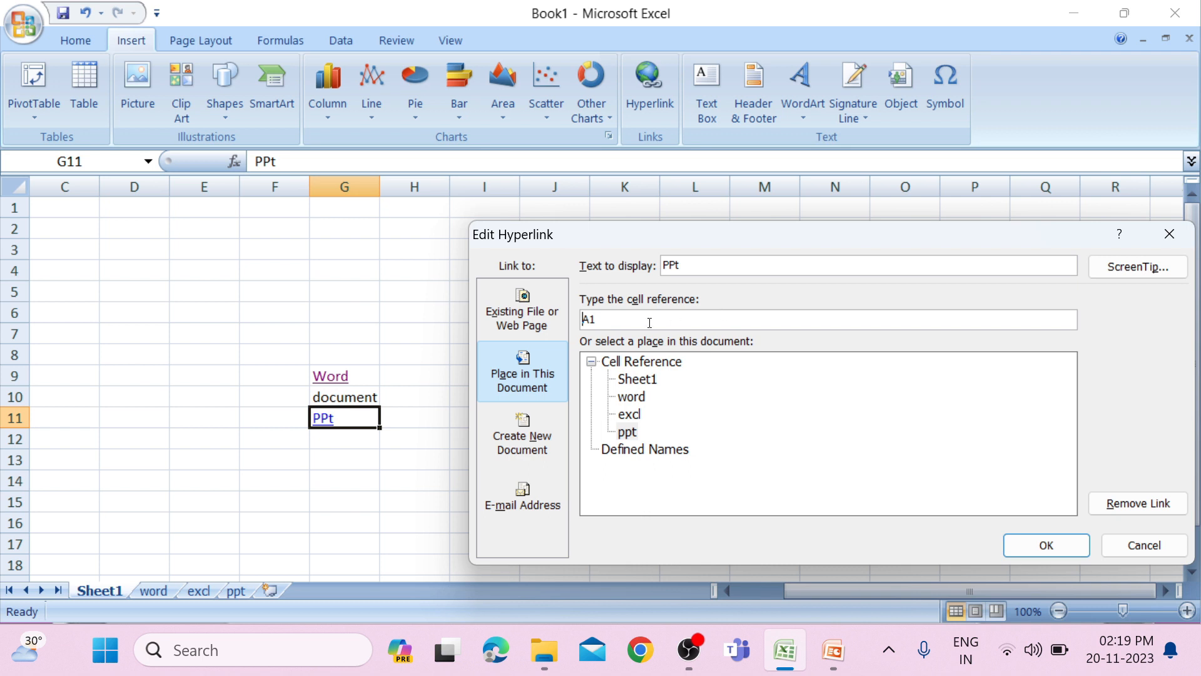
{"action": "left_click_drag", "start_coordinate": [620, 320], "coordinate": [566, 317]}
{"action": "left_click", "coordinate": [1040, 551]}
{"action": "left_click", "coordinate": [320, 426]}
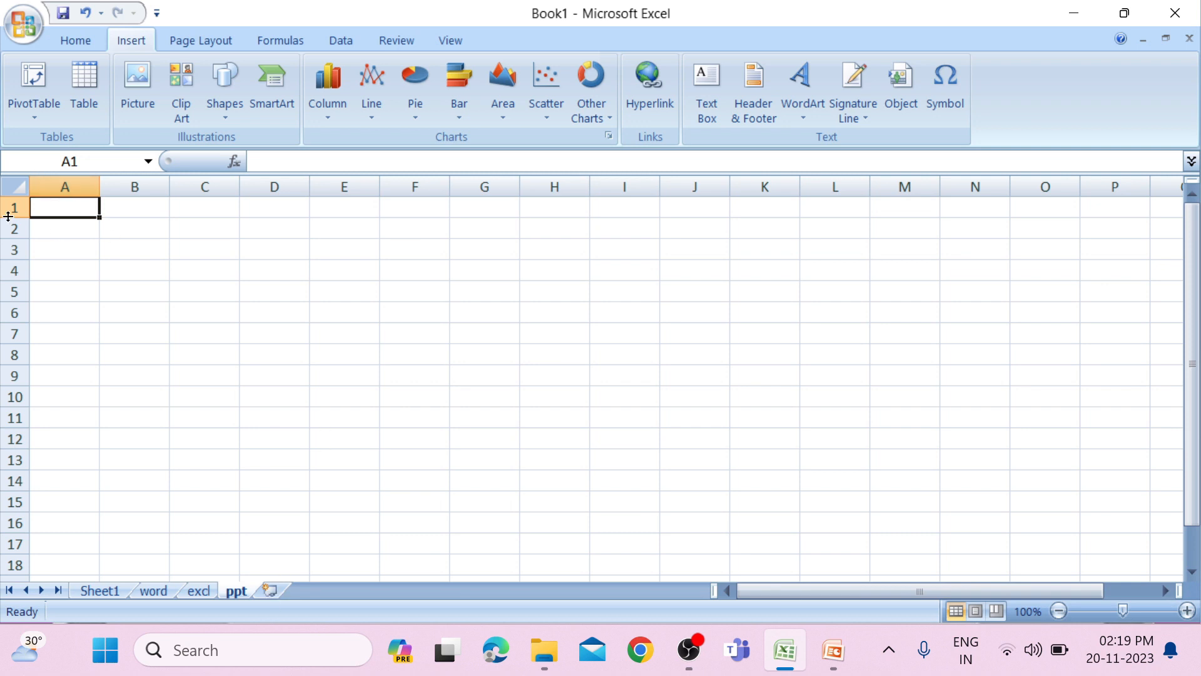
{"action": "left_click", "coordinate": [92, 164]}
{"action": "left_click", "coordinate": [98, 592]}
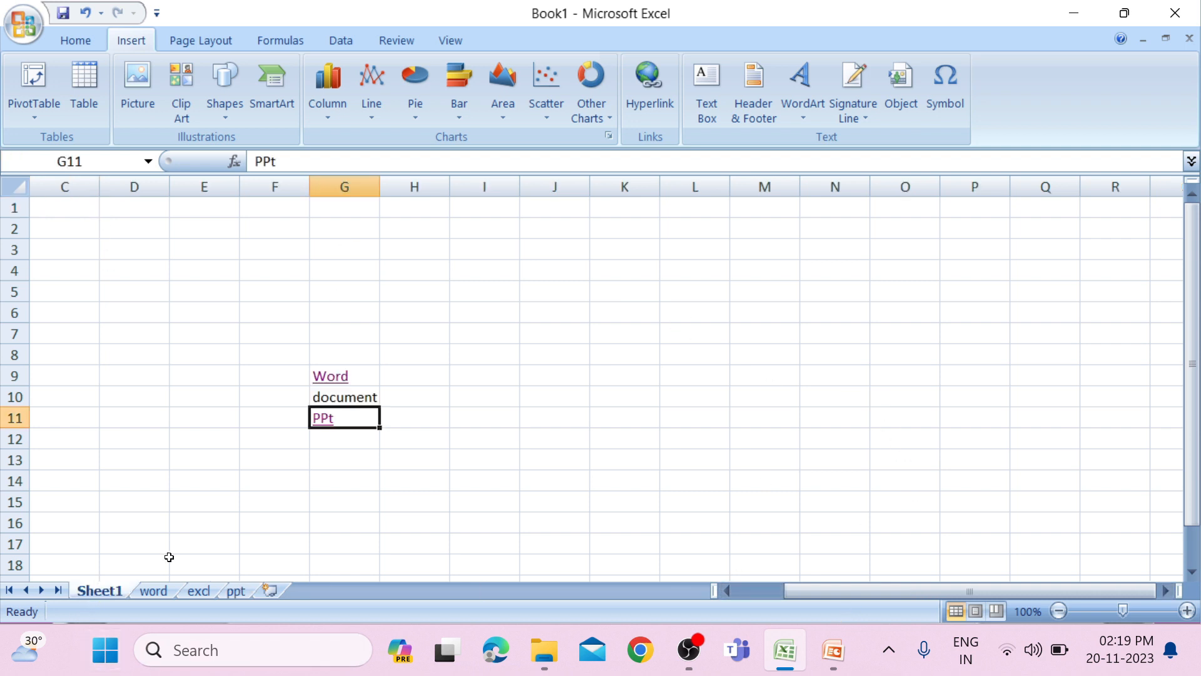
Set the PPt link's target on the ppt sheet to cell B10, test the link, and return to Sheet1.
{"action": "left_click", "coordinate": [637, 107]}
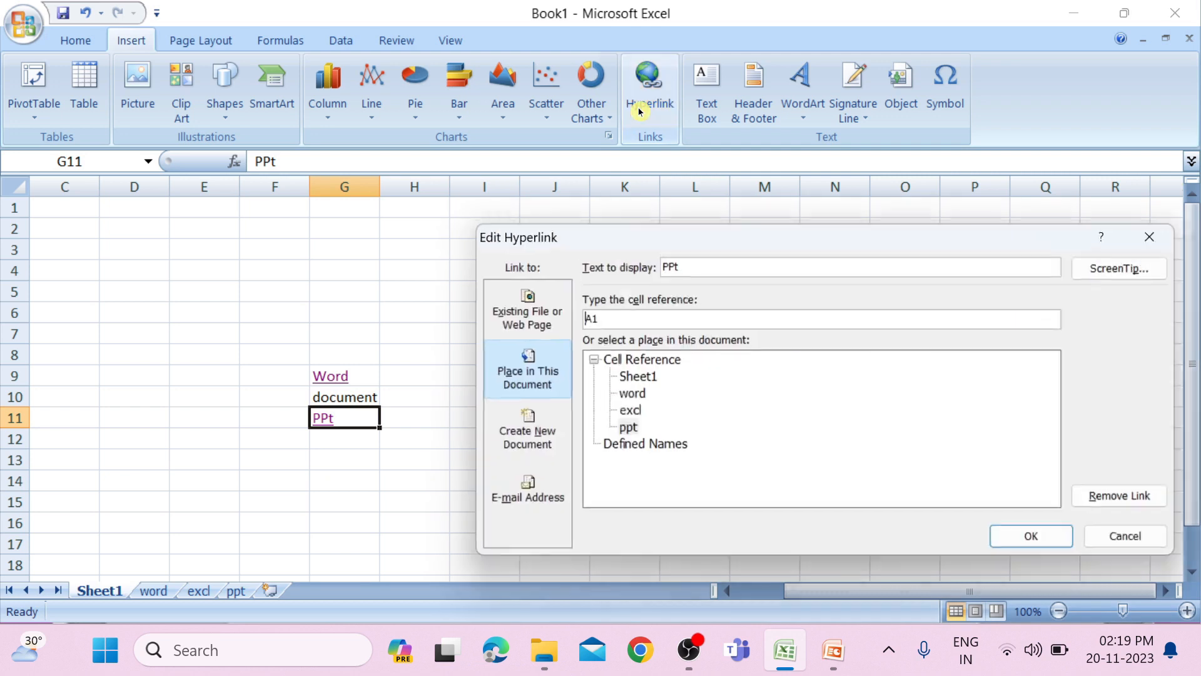
{"action": "left_click_drag", "start_coordinate": [612, 328], "coordinate": [561, 325]}
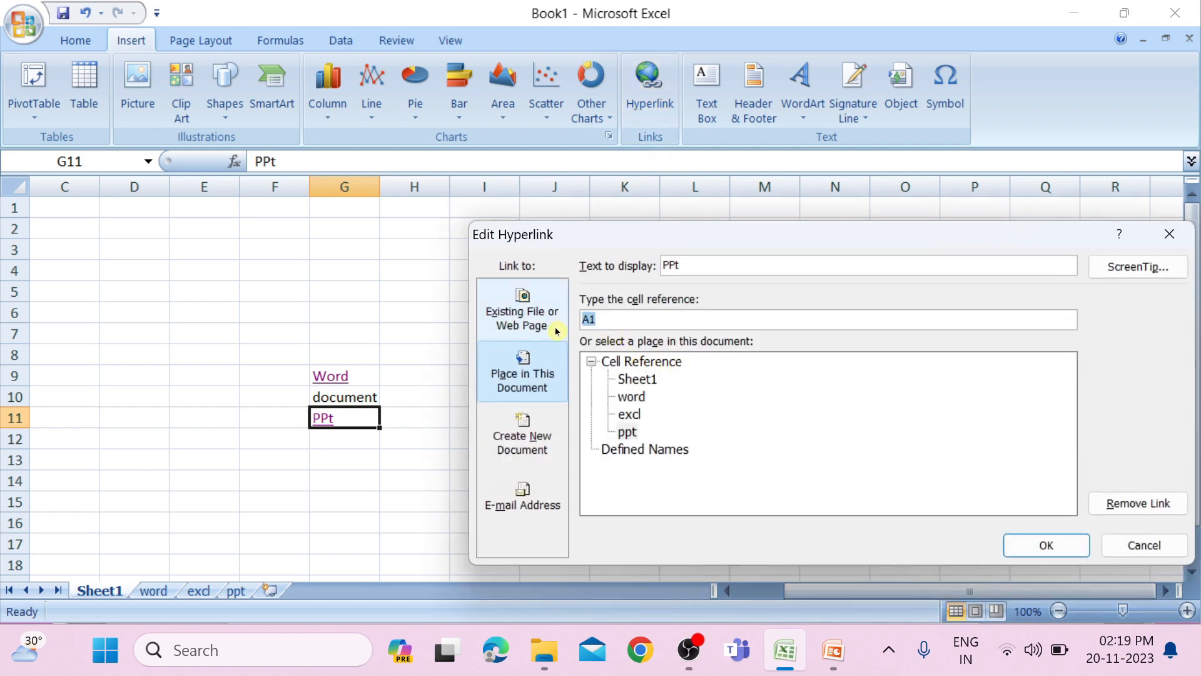
{"action": "type", "text": "B10"}
{"action": "left_click", "coordinate": [1053, 542]}
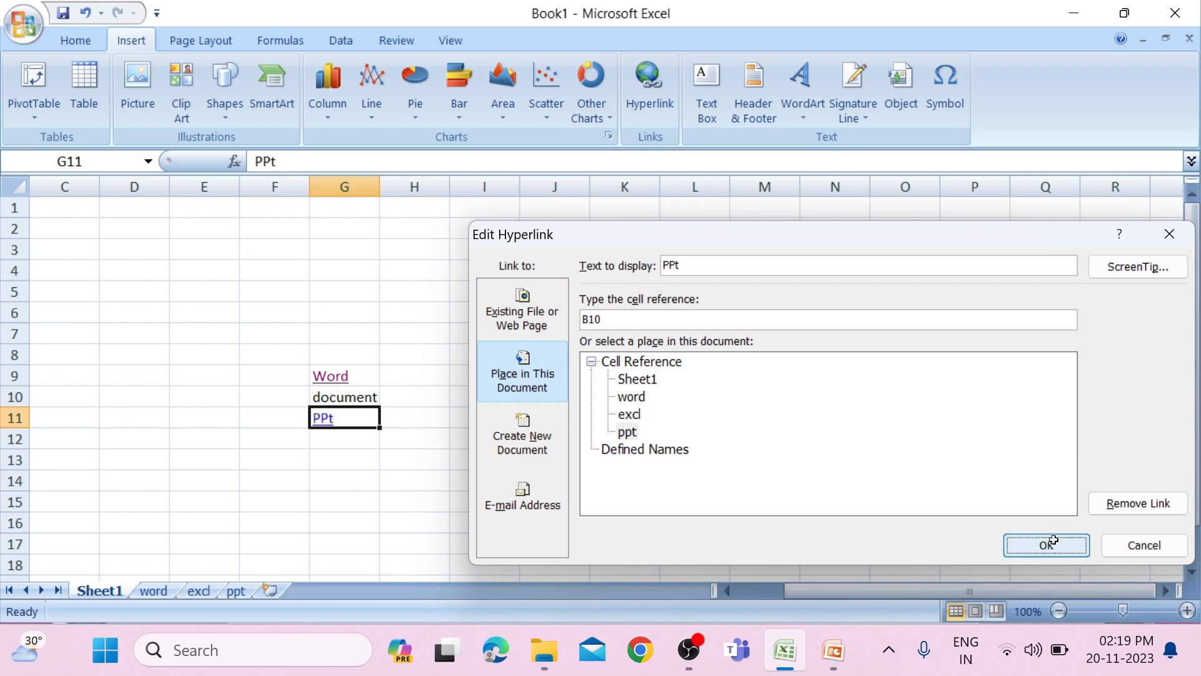
{"action": "left_click", "coordinate": [323, 417]}
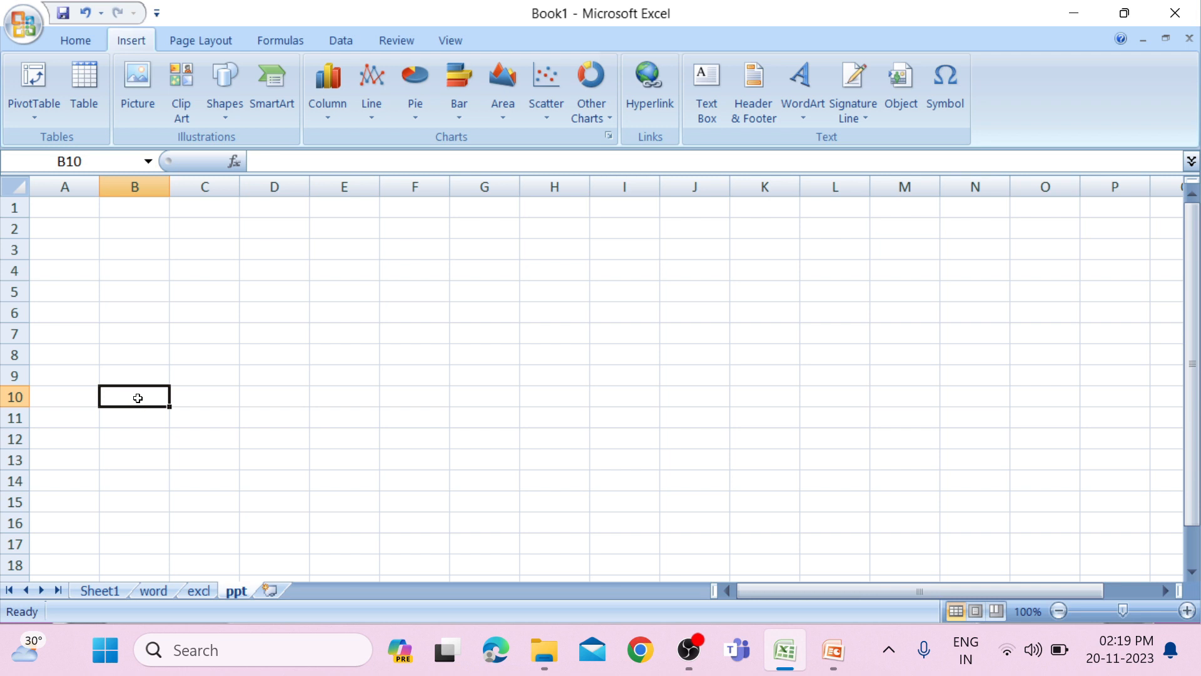
{"action": "left_click", "coordinate": [108, 596]}
Hyperlink the PPt cell G11 to the existing file 9. lab 9.xlsx on the Desktop.
{"action": "left_click", "coordinate": [655, 103]}
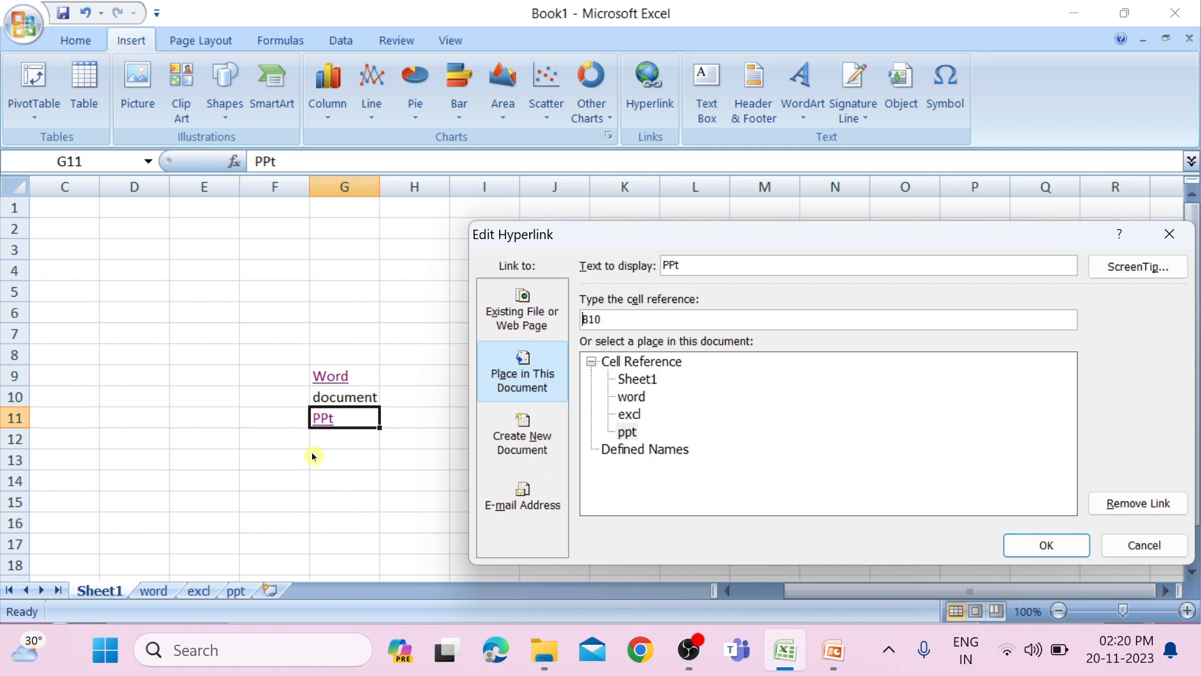
{"action": "left_click", "coordinate": [496, 301]}
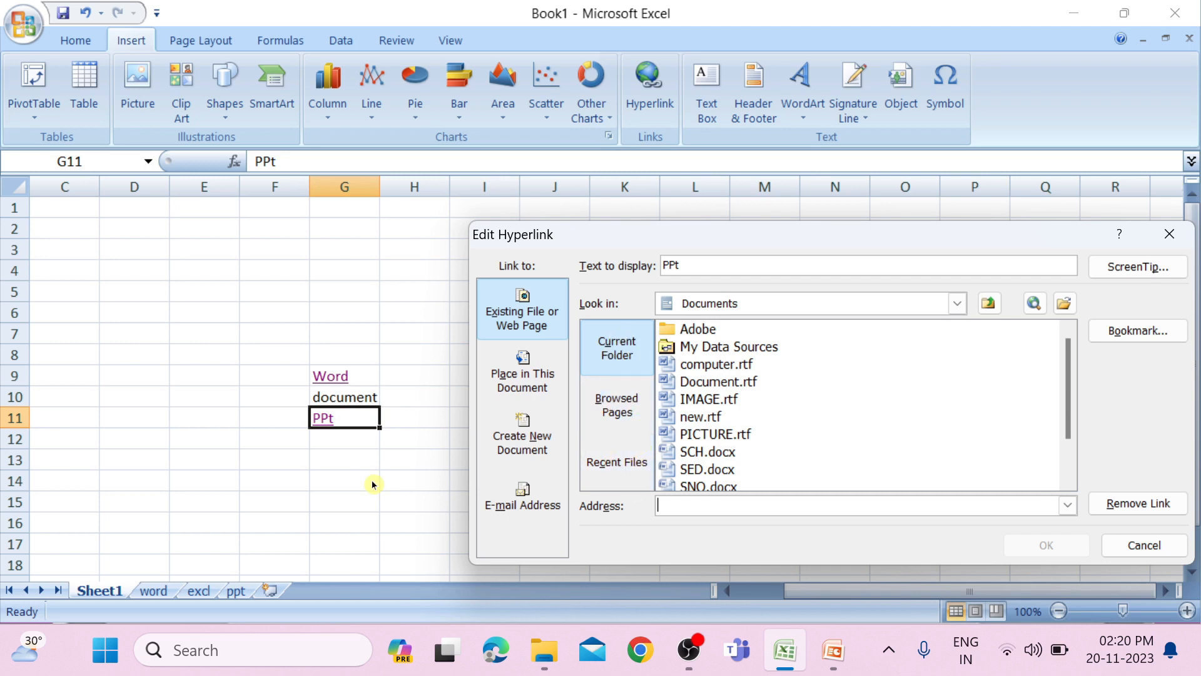
{"action": "scroll", "coordinate": [805, 429], "scroll_direction": "down", "scroll_amount": 1}
{"action": "scroll", "coordinate": [724, 415], "scroll_direction": "up", "scroll_amount": 1}
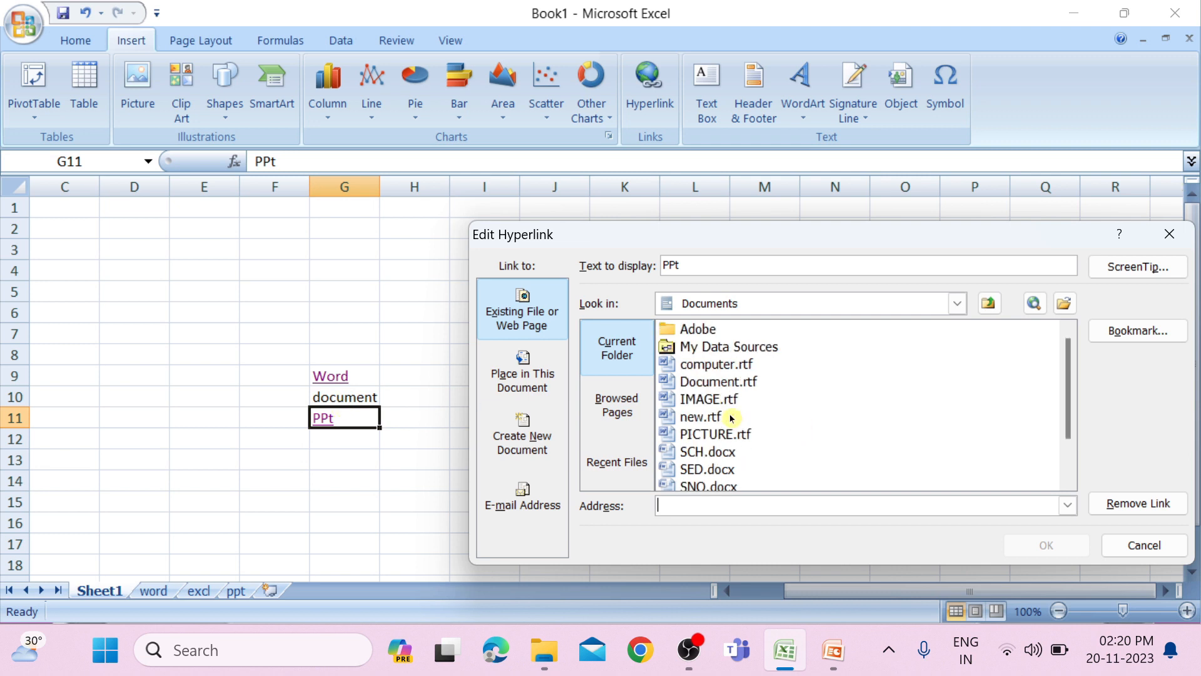
{"action": "left_click", "coordinate": [1069, 313]}
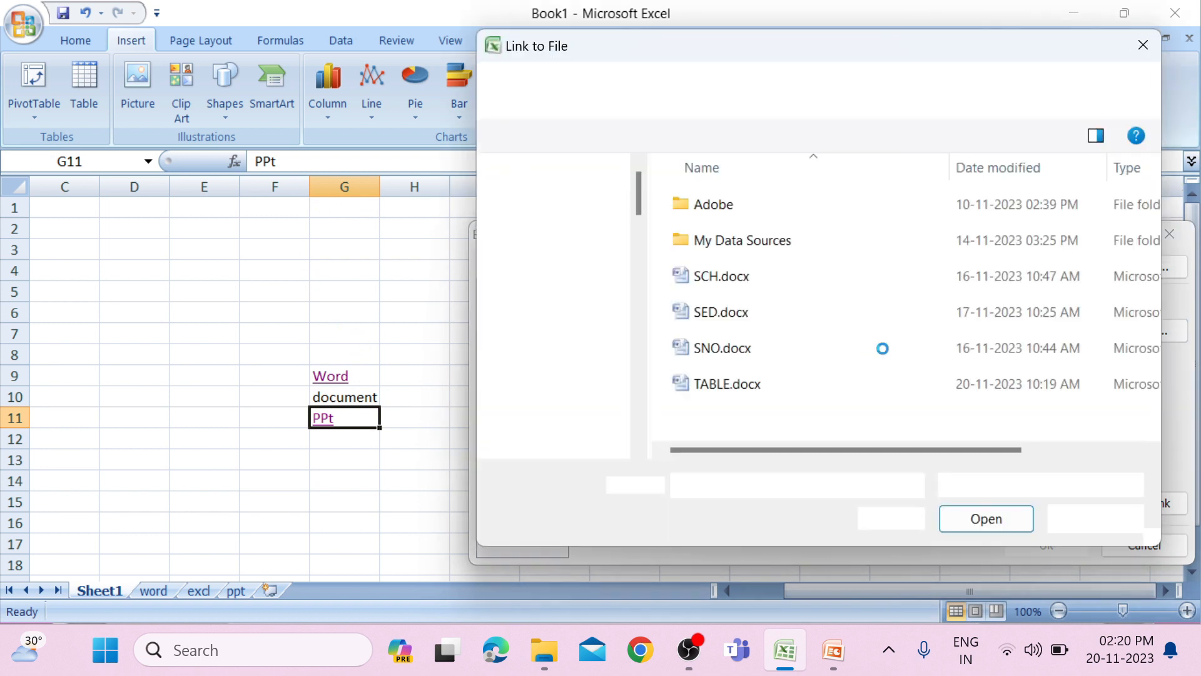
{"action": "left_click", "coordinate": [583, 323]}
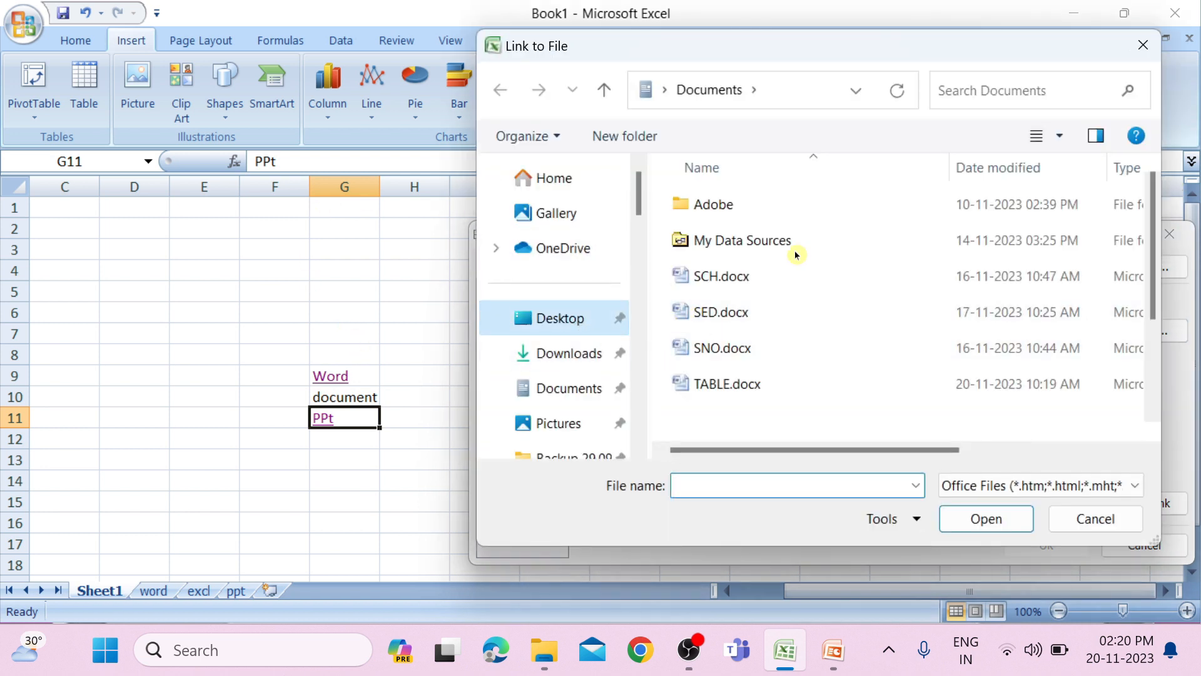
{"action": "scroll", "coordinate": [812, 346], "scroll_direction": "down", "scroll_amount": 2}
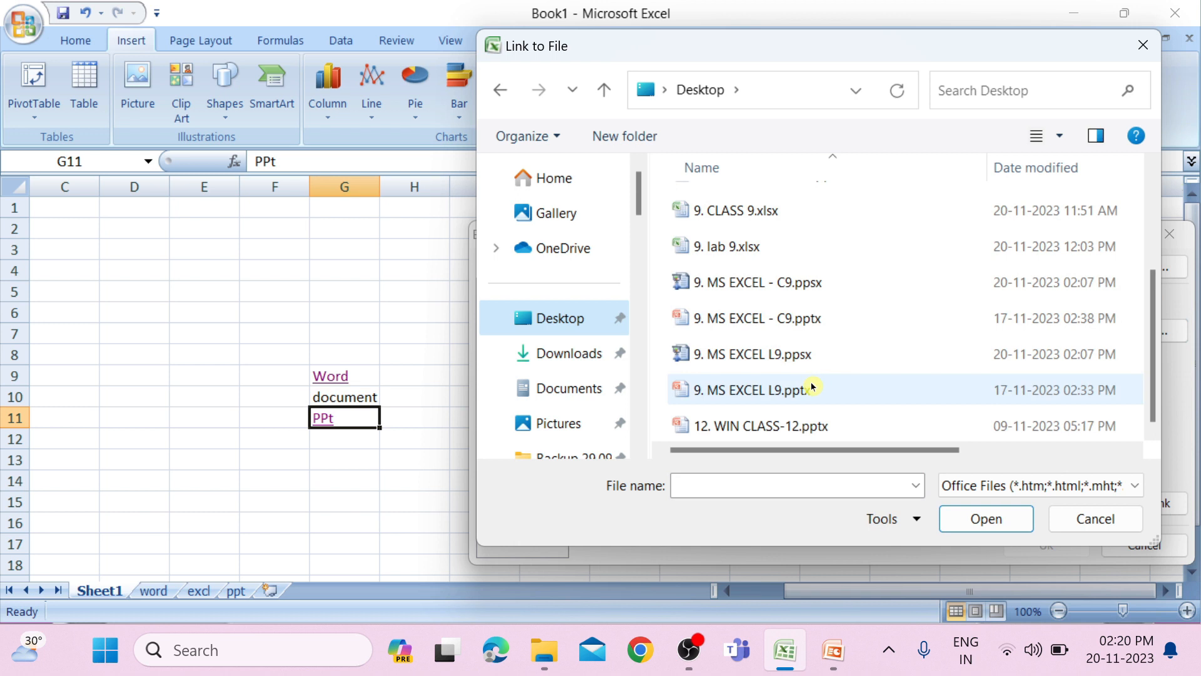
{"action": "left_click", "coordinate": [738, 249]}
{"action": "left_click", "coordinate": [997, 520]}
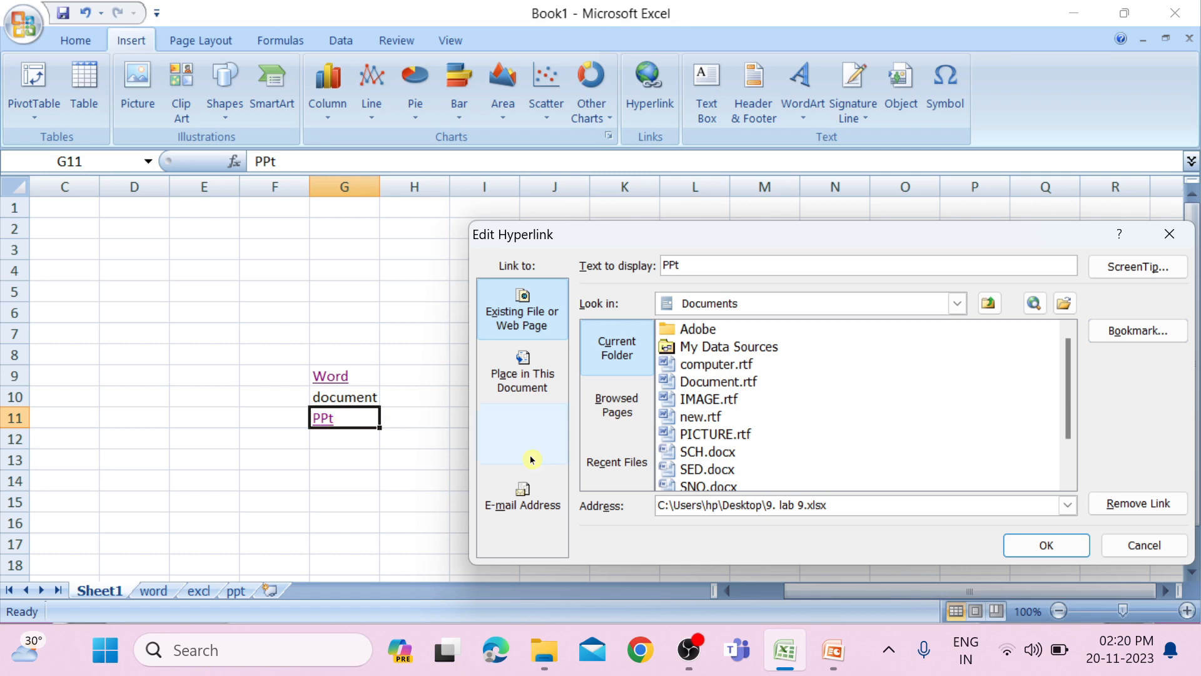
{"action": "left_click", "coordinate": [1069, 550]}
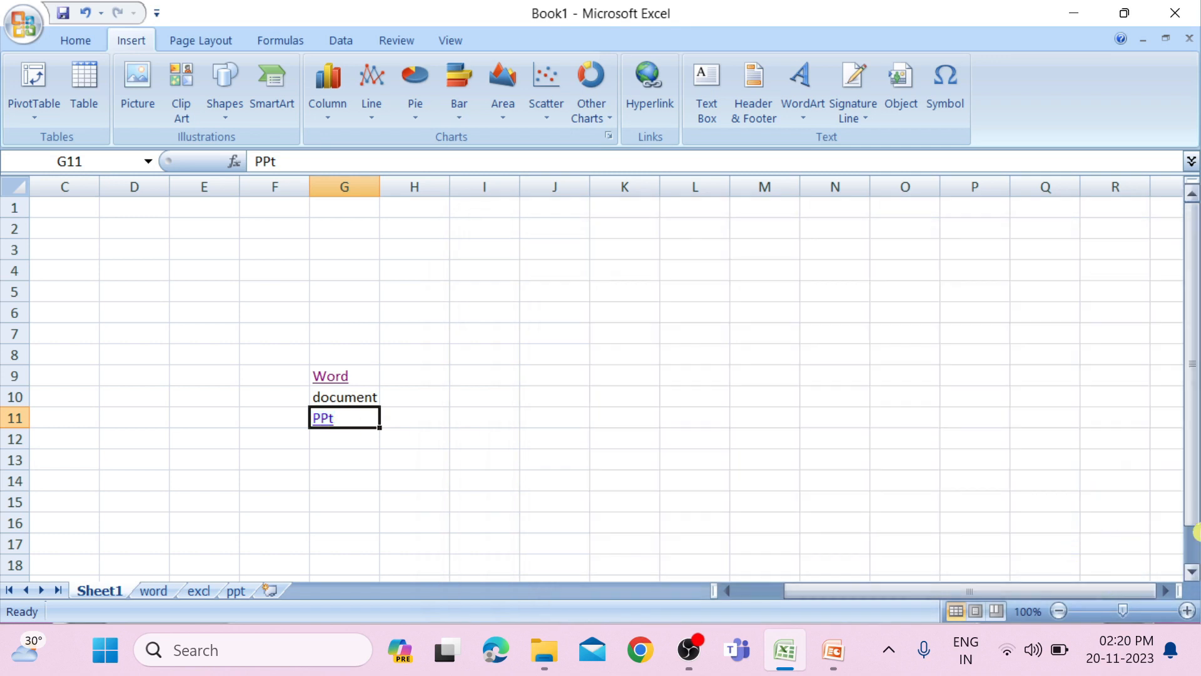
Test the PPt link in G11, look over the 9. lab 9.xlsx workbook it opens, and close that workbook.
{"action": "left_click", "coordinate": [329, 423]}
{"action": "left_click", "coordinate": [670, 409]}
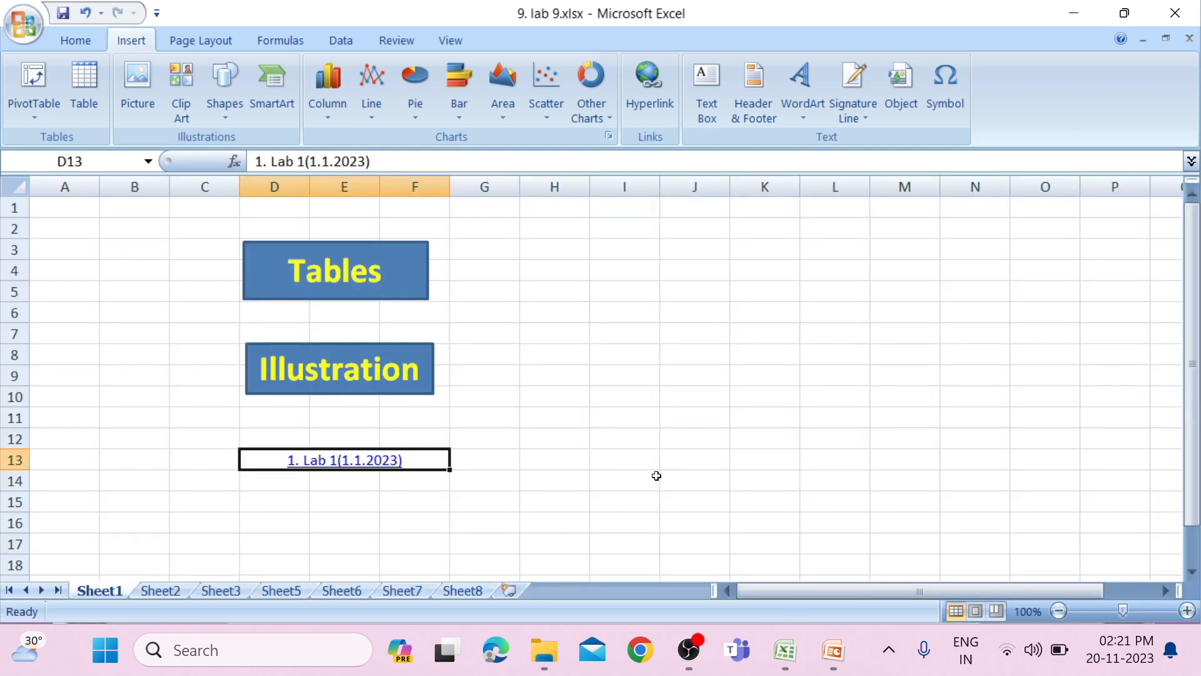
{"action": "scroll", "coordinate": [655, 475], "scroll_direction": "down", "scroll_amount": 3}
{"action": "scroll", "coordinate": [656, 475], "scroll_direction": "up", "scroll_amount": 3}
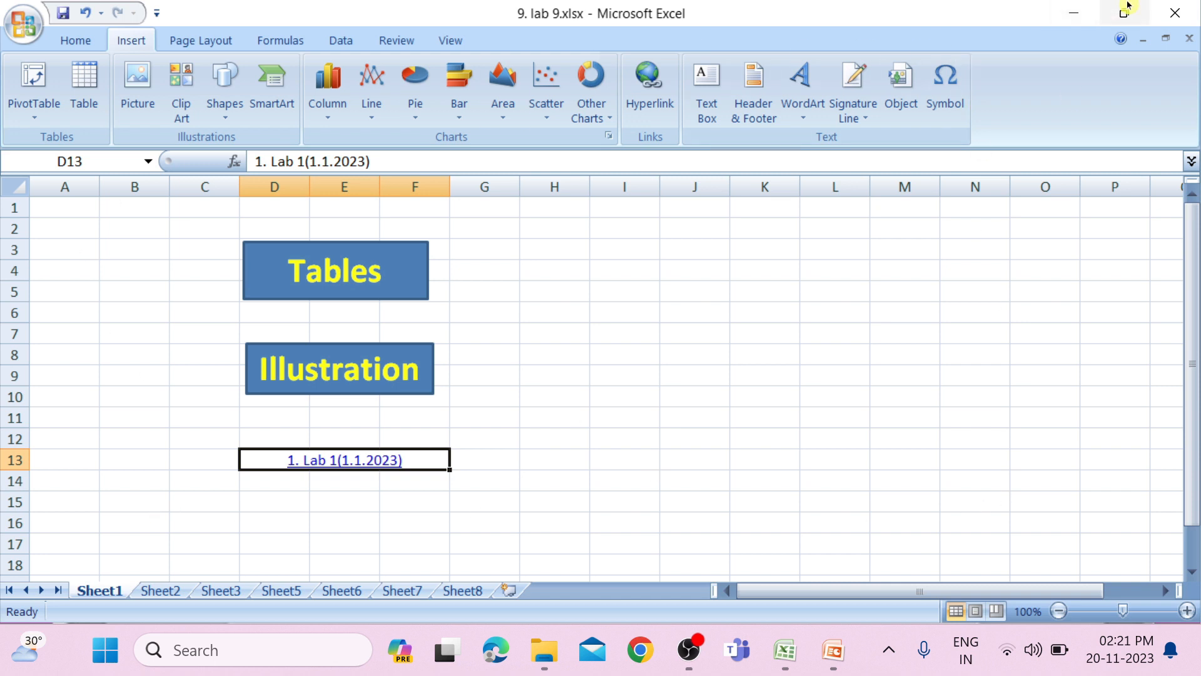
{"action": "mouse_move", "coordinate": [1128, 5]}
{"action": "left_click", "coordinate": [1184, 5]}
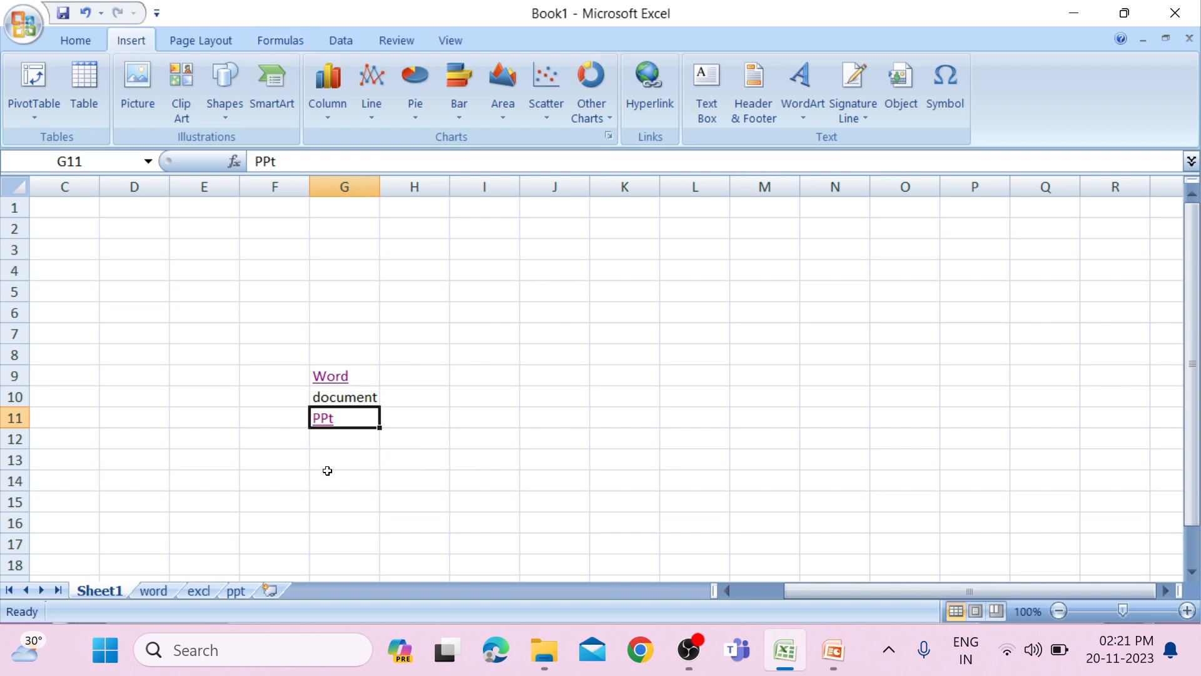
Link the PPt cell G11 to a new document named excel sheet in Documents, set for immediate editing, and close the new workbook.
{"action": "left_click", "coordinate": [663, 113]}
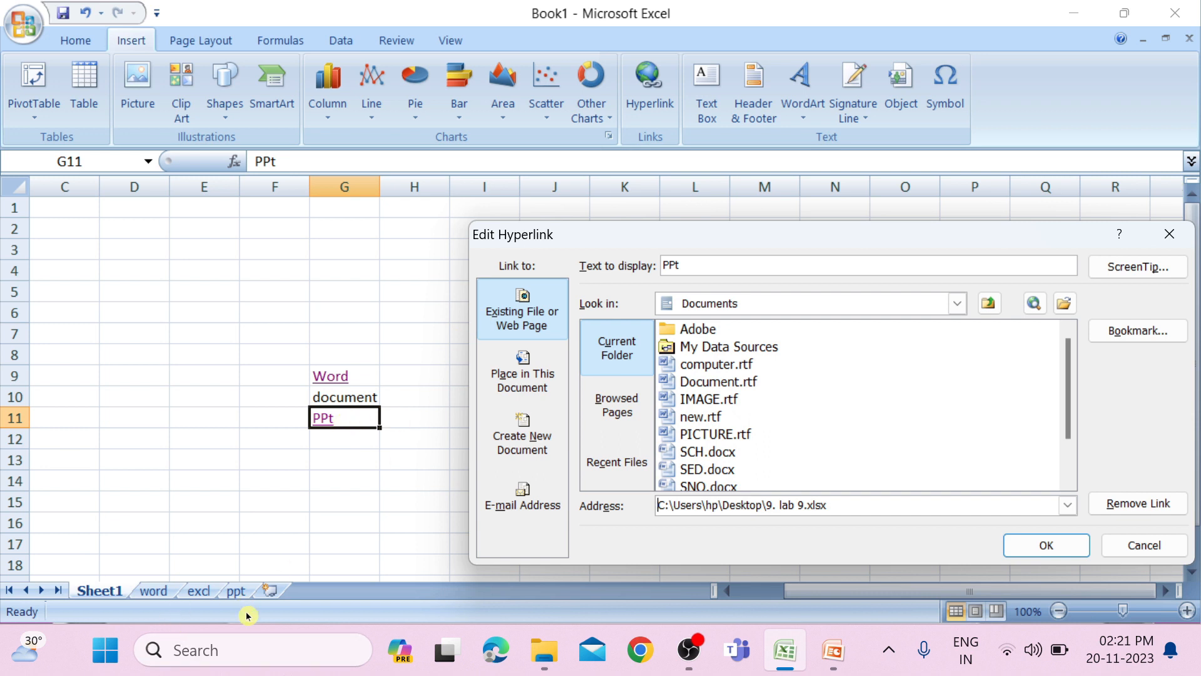
{"action": "left_click", "coordinate": [531, 442]}
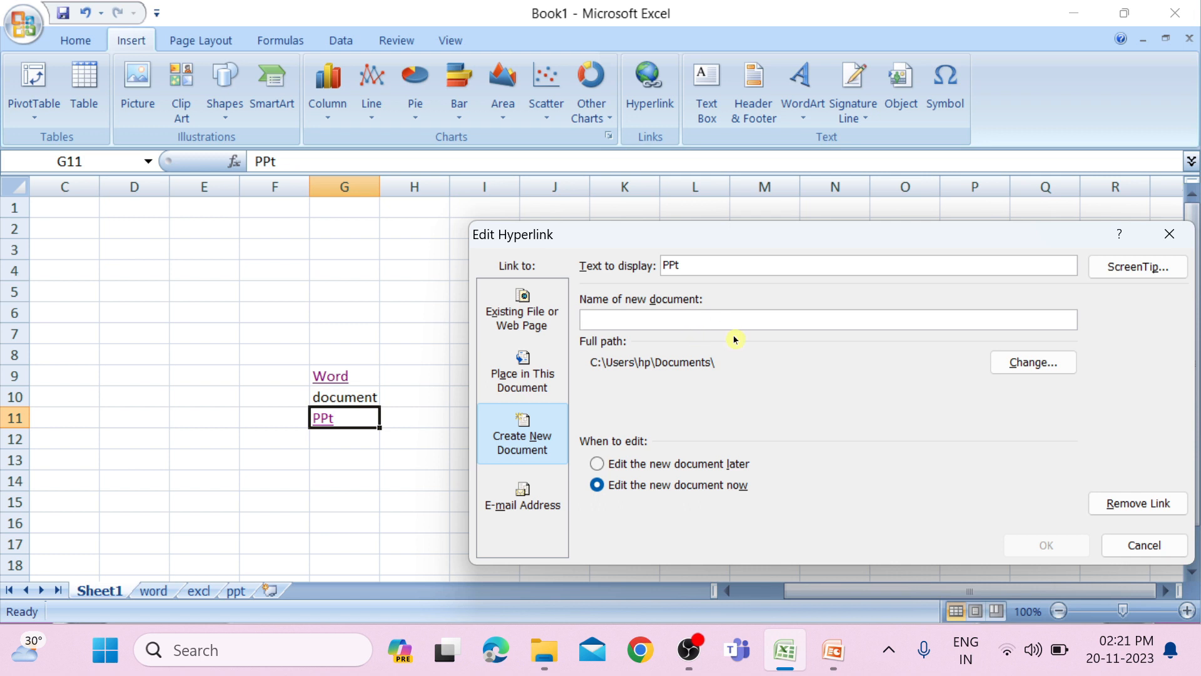
{"action": "type", "text": "excel sheet"}
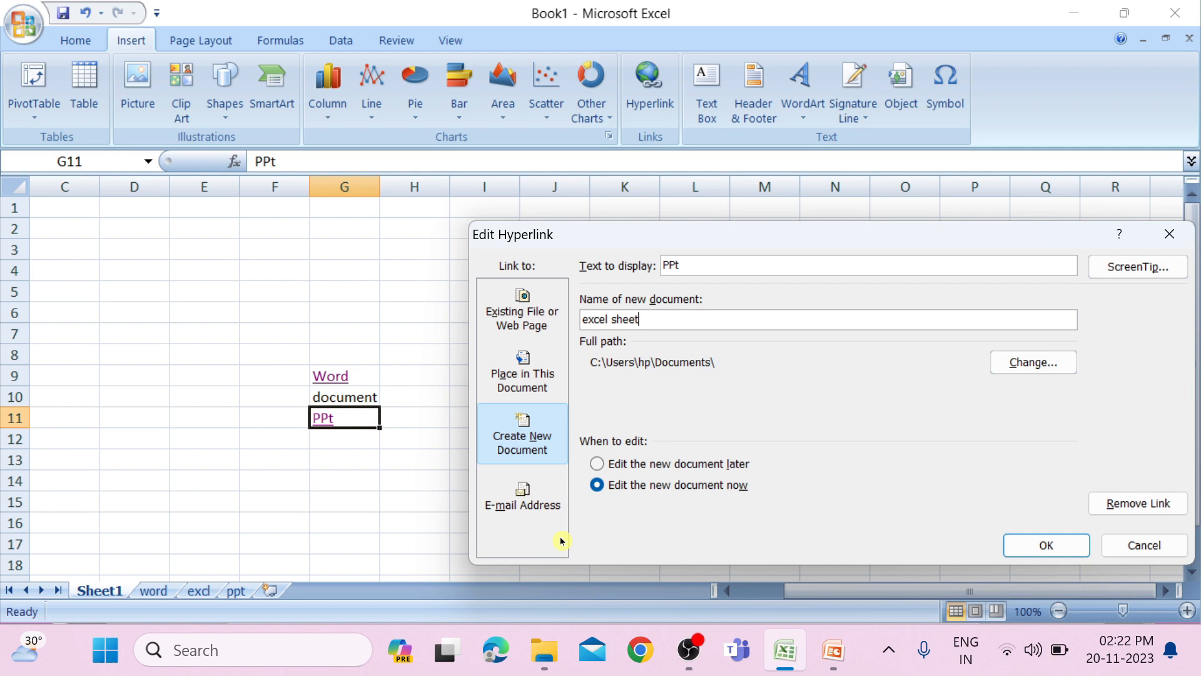
{"action": "left_click", "coordinate": [1079, 547]}
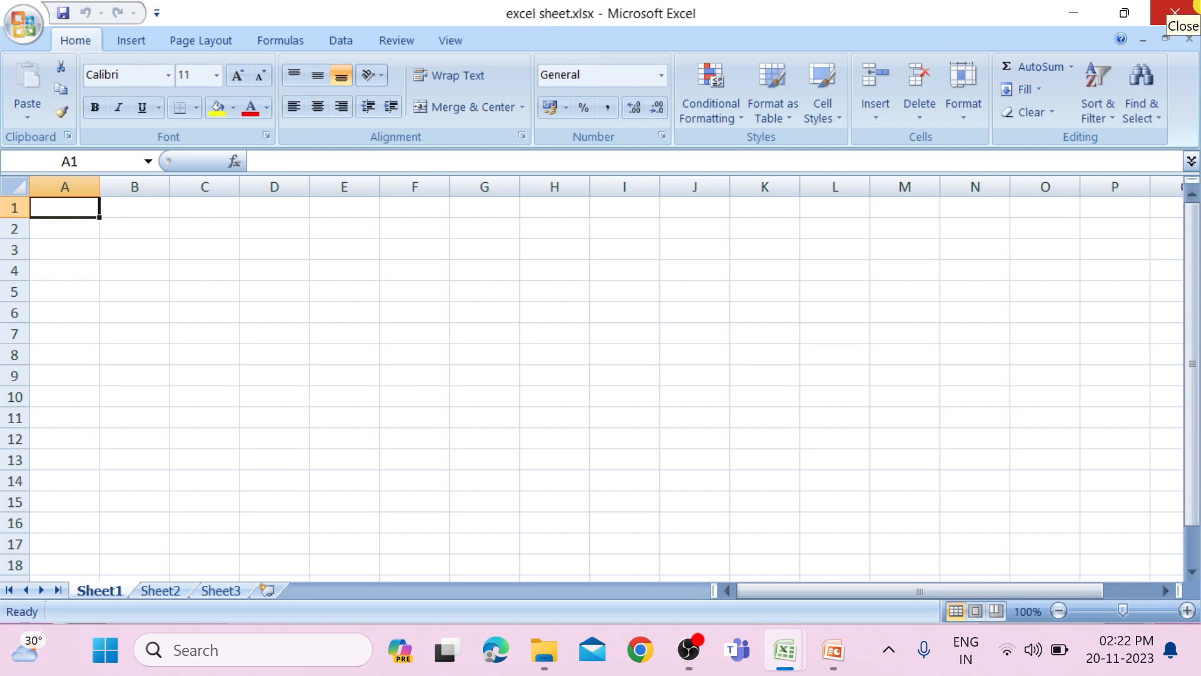
{"action": "left_click", "coordinate": [1197, 3]}
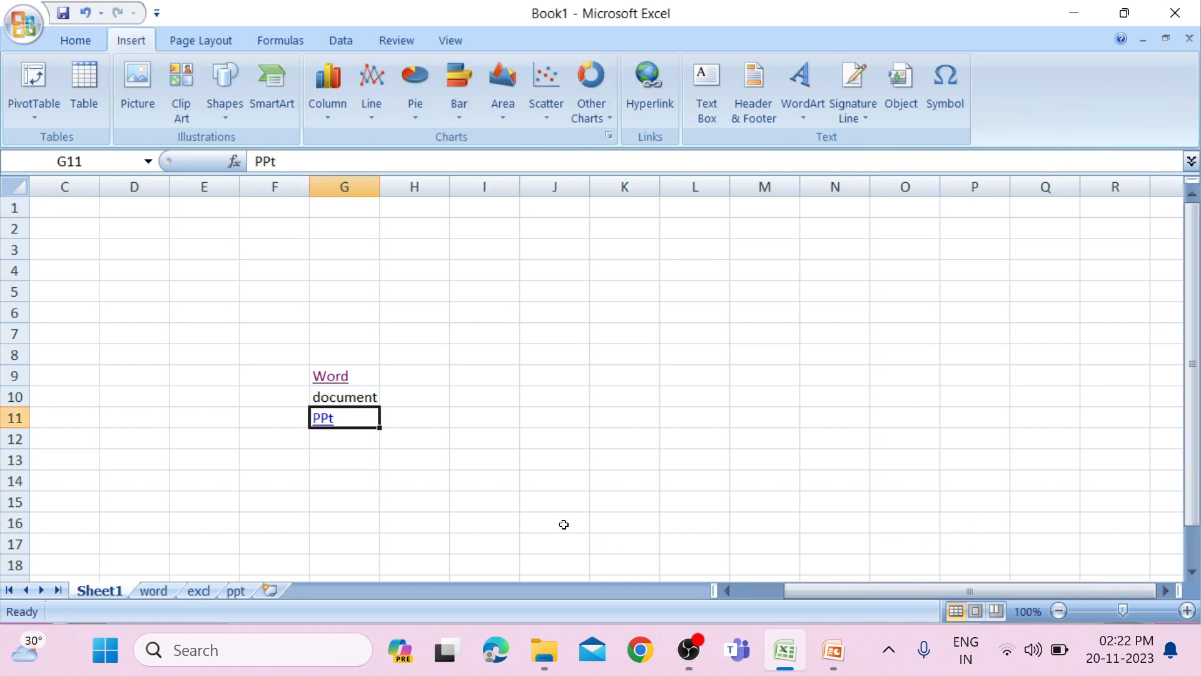
Try to hyperlink the PPt cell G11 to an e-mail address, filling in the recipient's e-mail.
{"action": "left_click", "coordinate": [648, 80]}
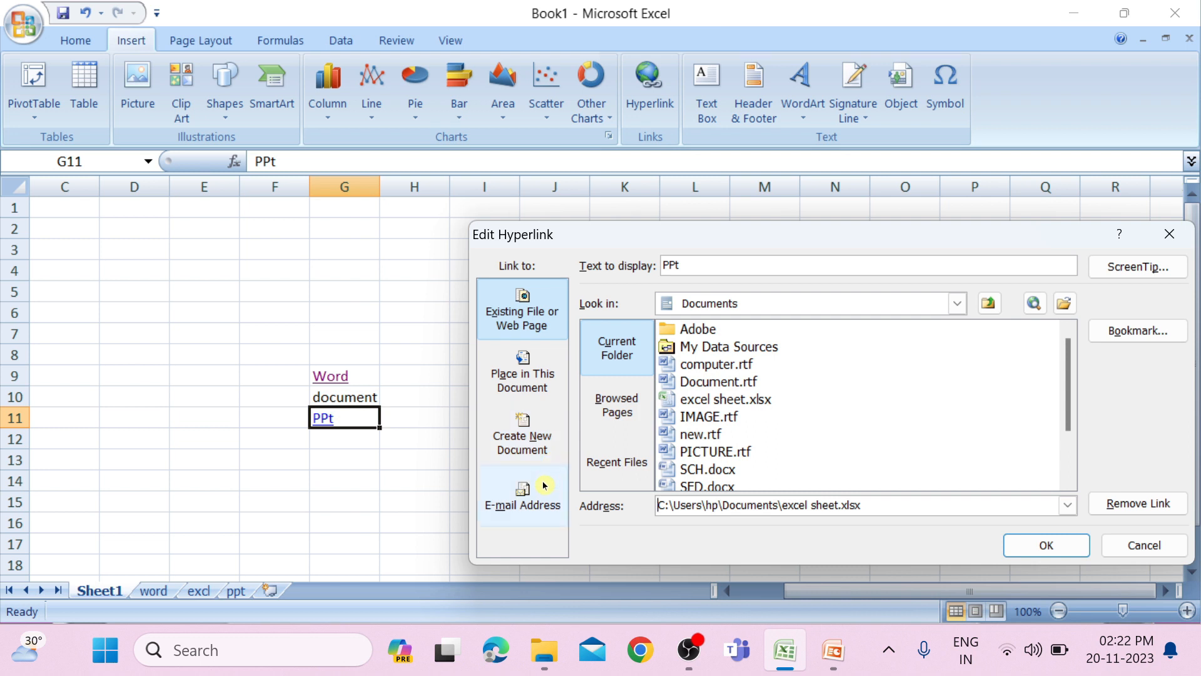
{"action": "left_click", "coordinate": [536, 516]}
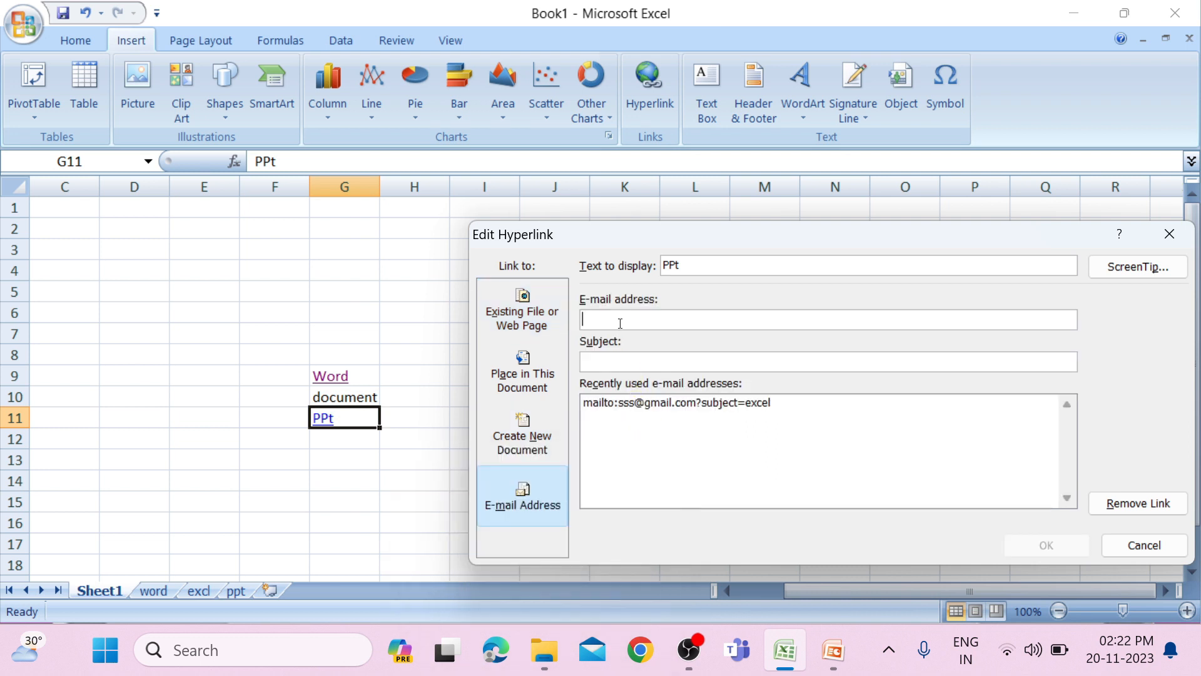
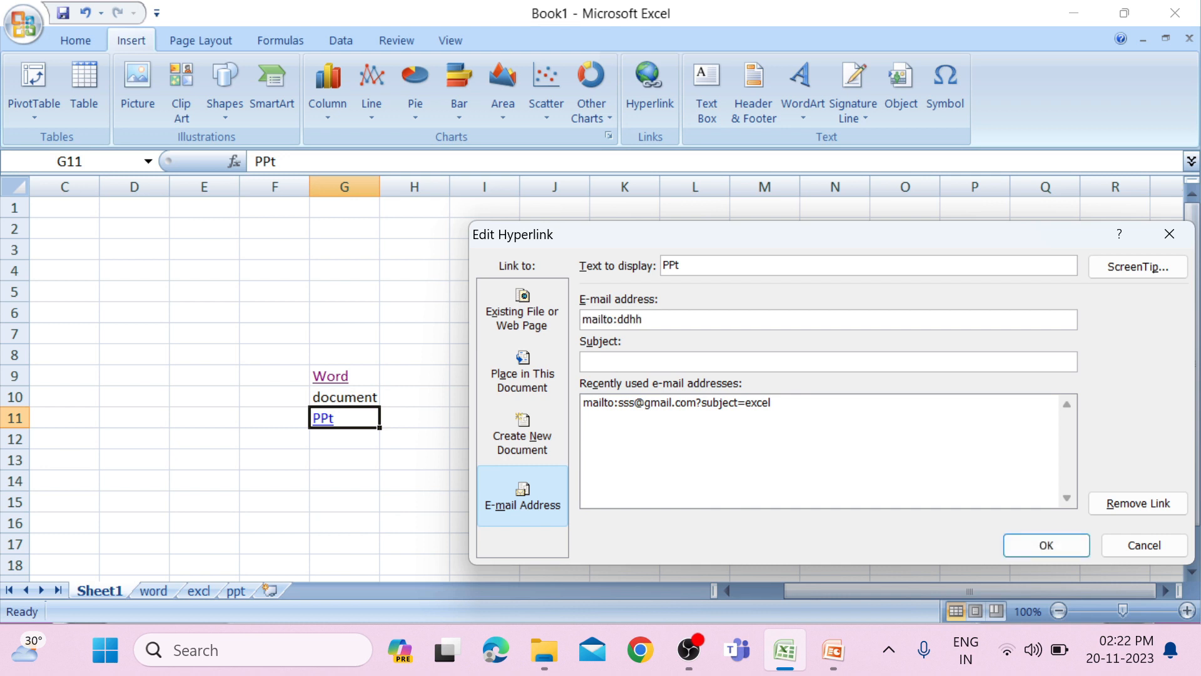
{"action": "left_click", "coordinate": [652, 363]}
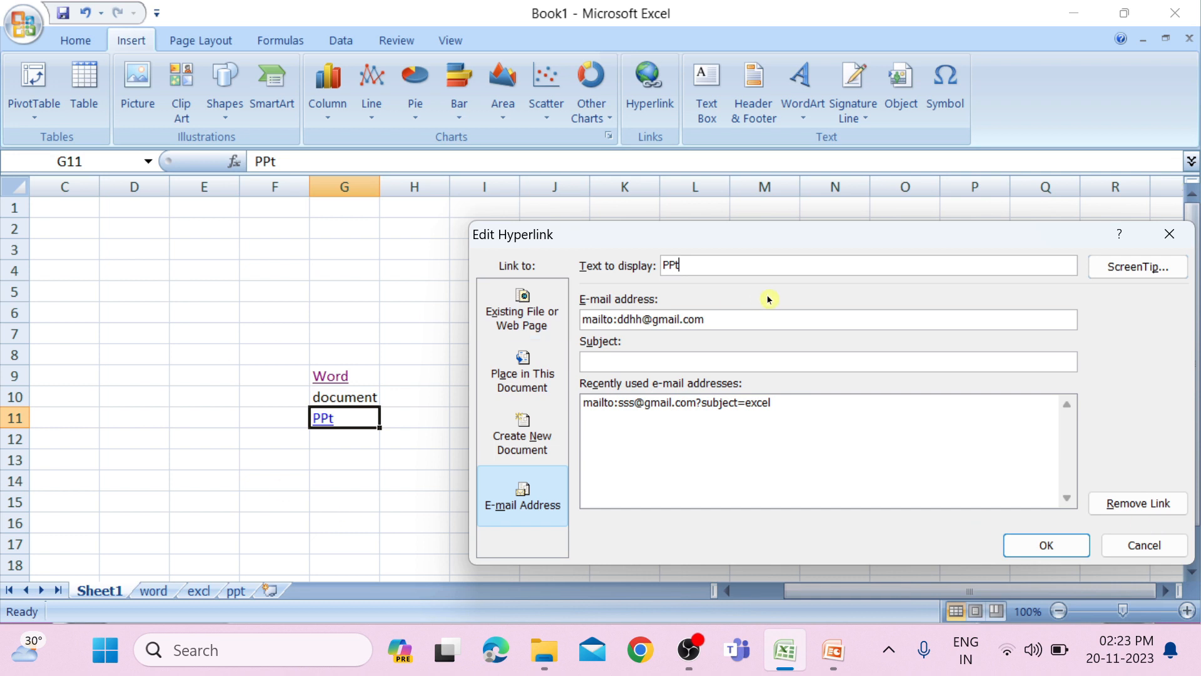
{"action": "left_click", "coordinate": [1170, 235]}
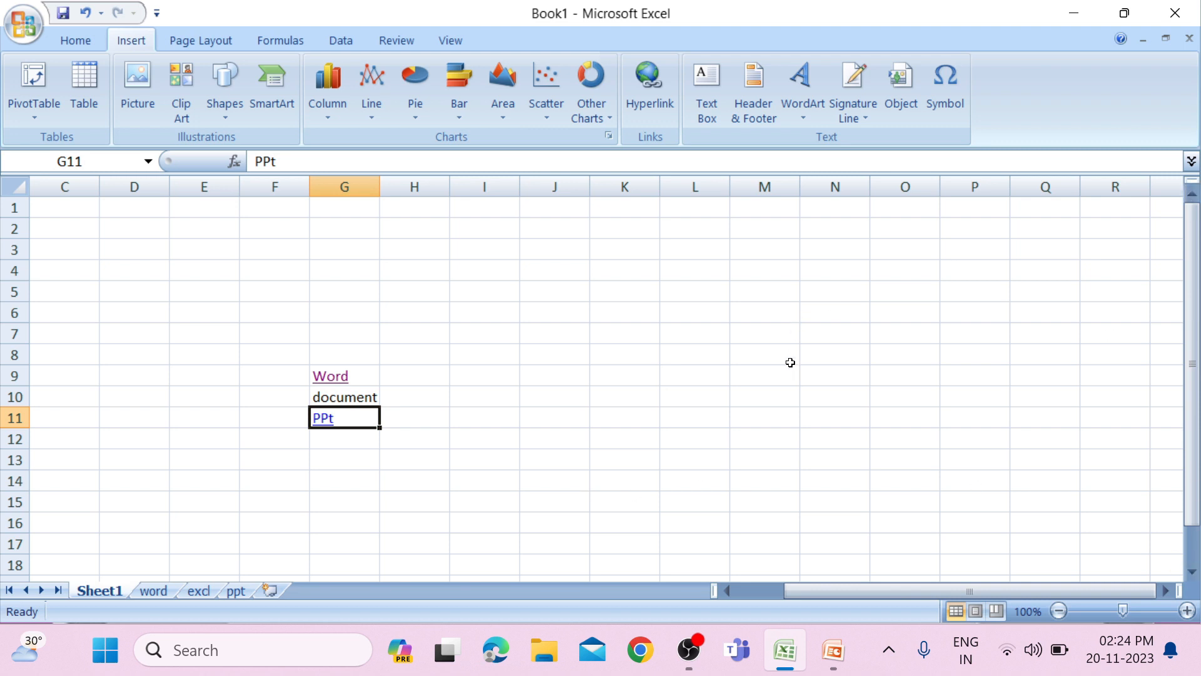
Draw a text box on Sheet1 beside the link entries, spanning about I4 to P13.
{"action": "left_click", "coordinate": [707, 94]}
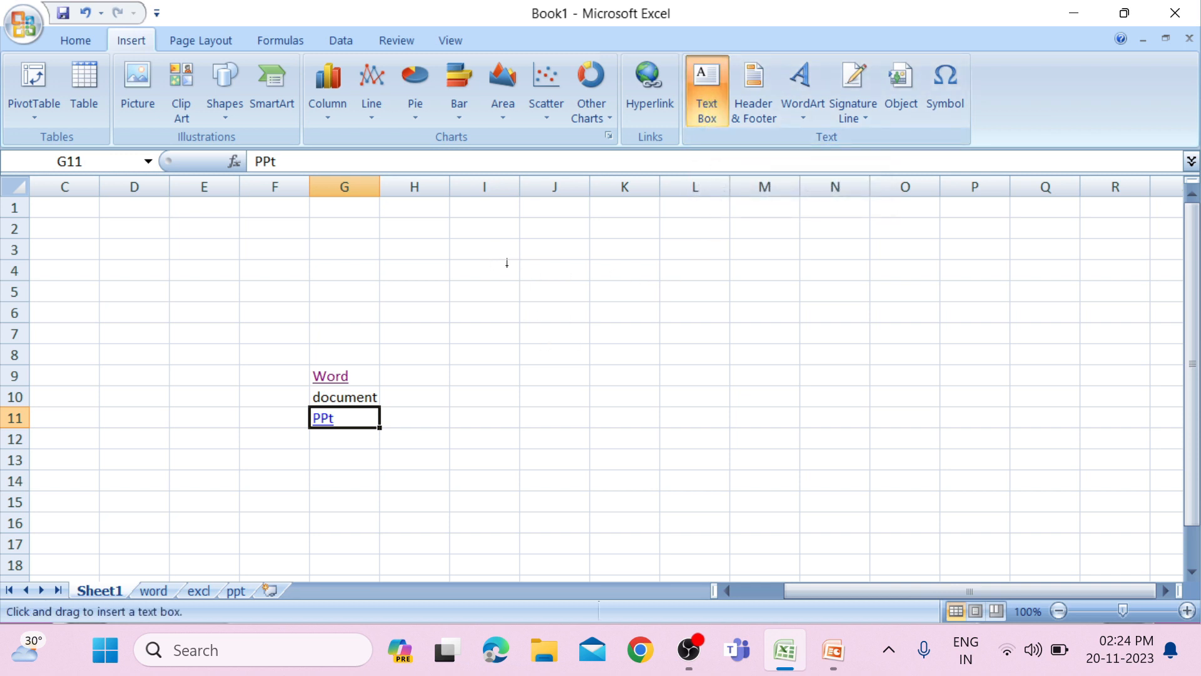
{"action": "mouse_move", "coordinate": [493, 263]}
{"action": "left_mouse_down"}
{"action": "mouse_move", "coordinate": [609, 330]}
{"action": "mouse_move", "coordinate": [970, 466]}
{"action": "left_mouse_up"}
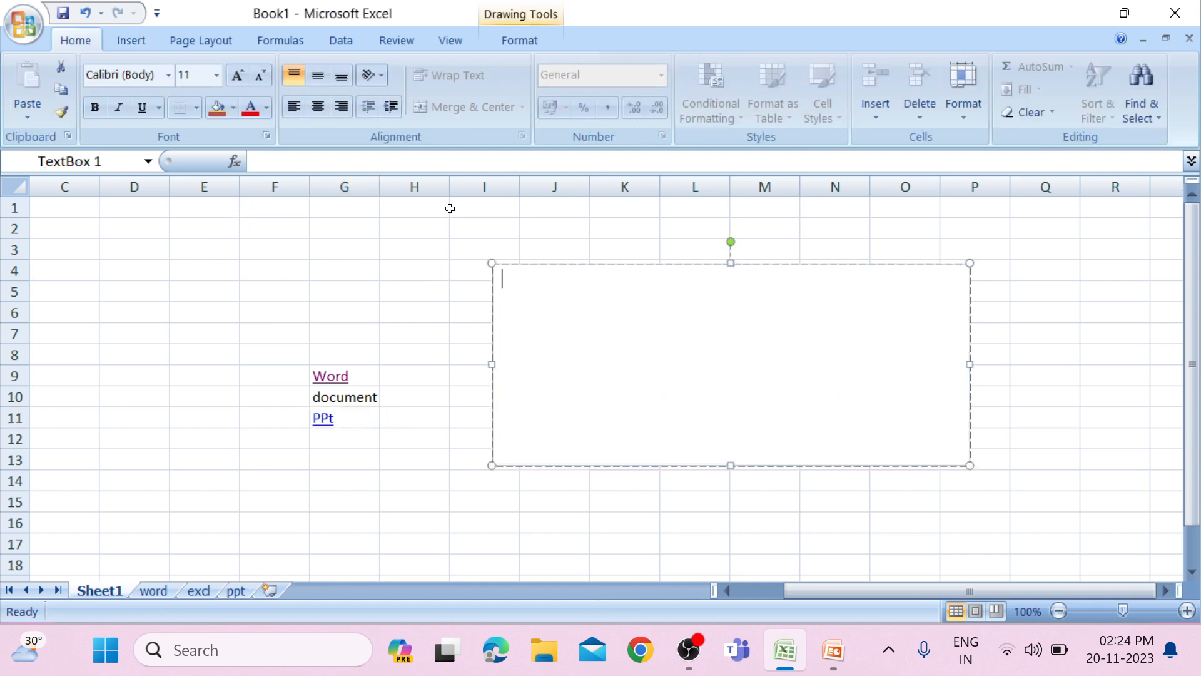
Enter Ms Excel in the text box on Sheet1 and show the box's formatting options.
{"action": "type", "text": "Ms Excel"}
{"action": "left_click", "coordinate": [529, 44]}
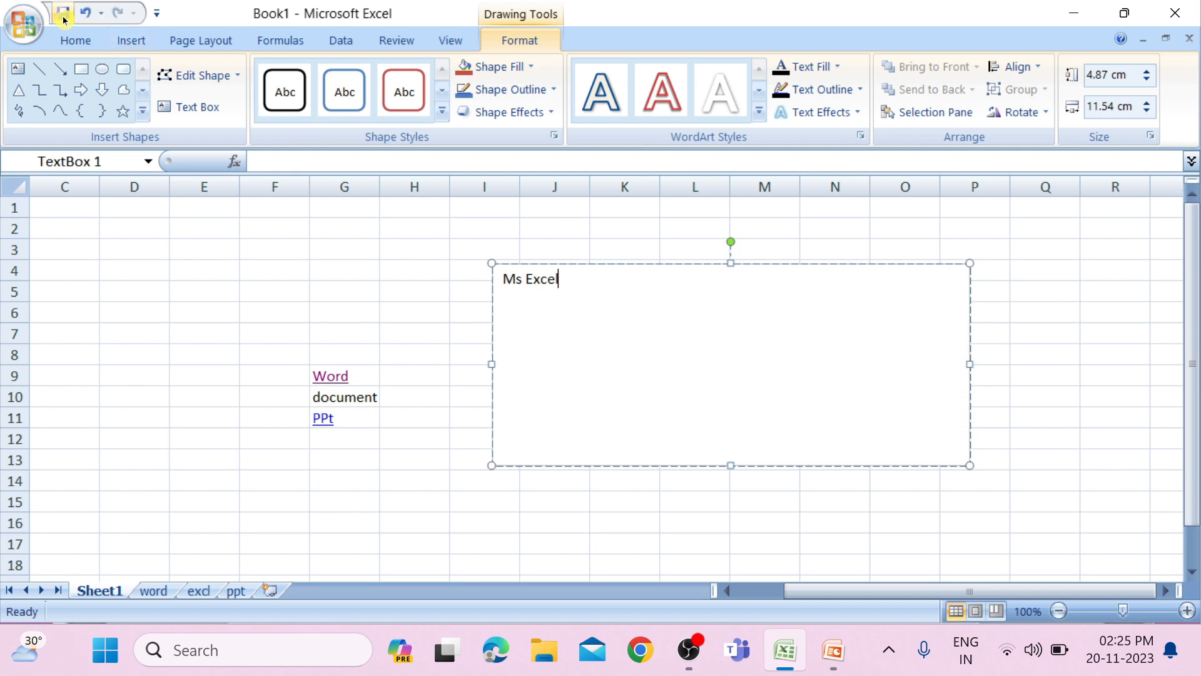
Add a page header to Sheet1 with Ms Excel in the centre section.
{"action": "left_click", "coordinate": [129, 40]}
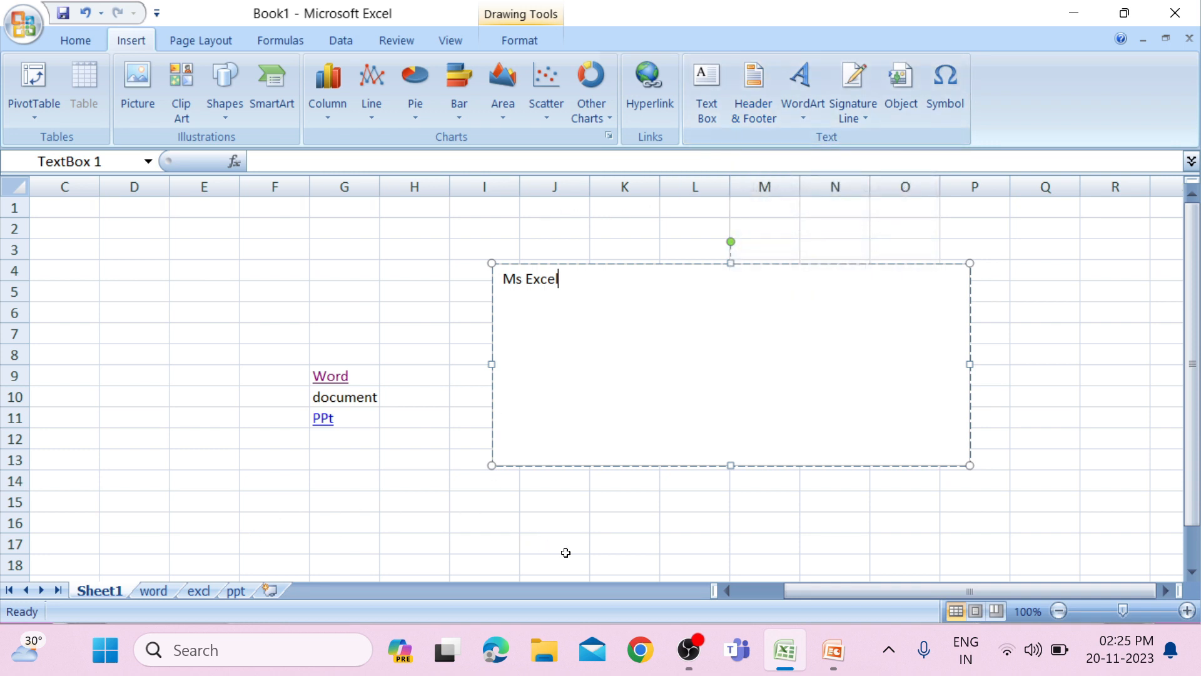
{"action": "left_click", "coordinate": [760, 113]}
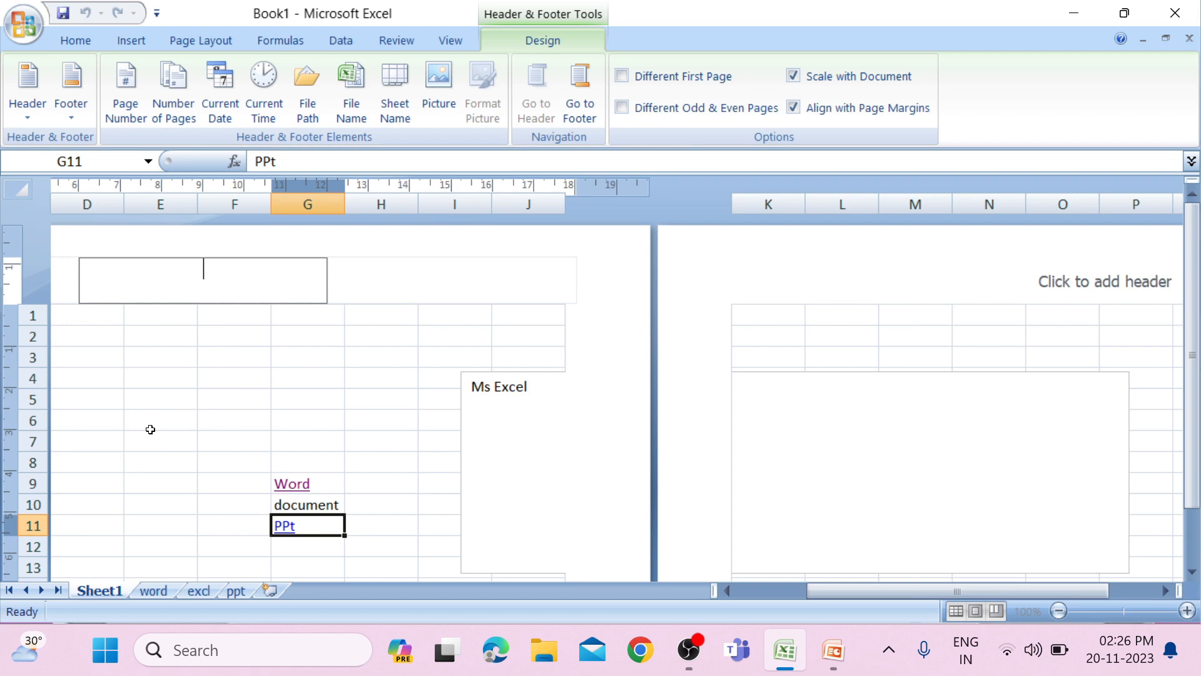
{"action": "left_click_drag", "start_coordinate": [811, 590], "coordinate": [727, 598]}
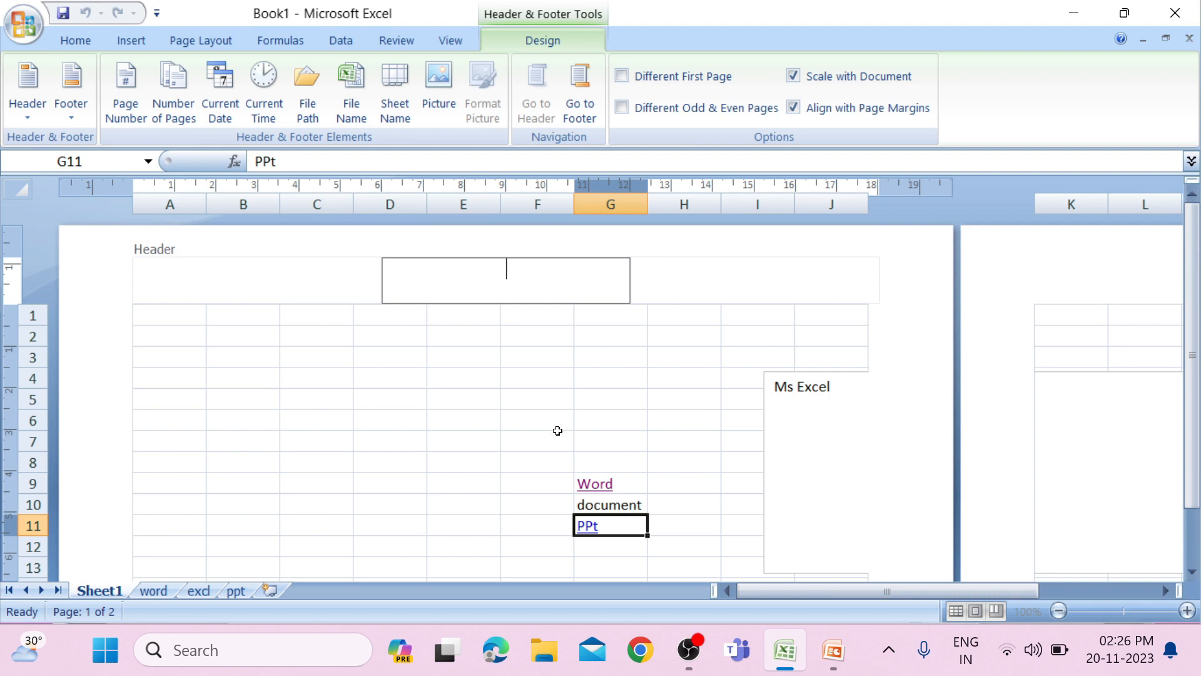
{"action": "left_click", "coordinate": [229, 37]}
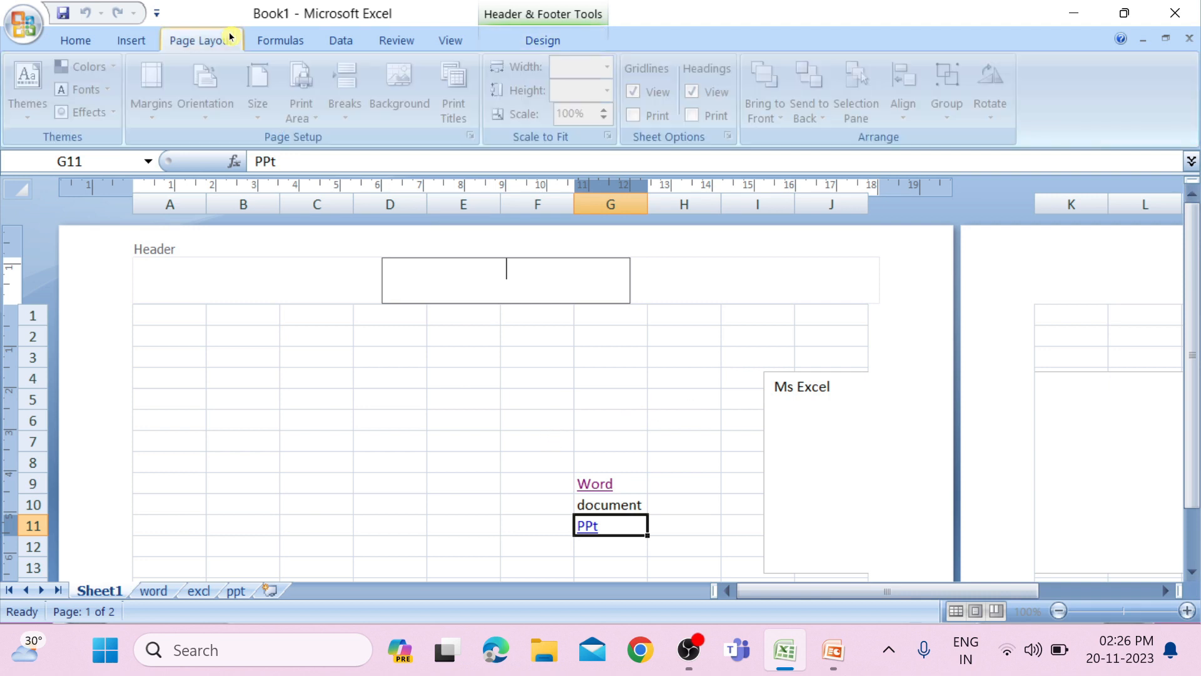
{"action": "left_click", "coordinate": [120, 43]}
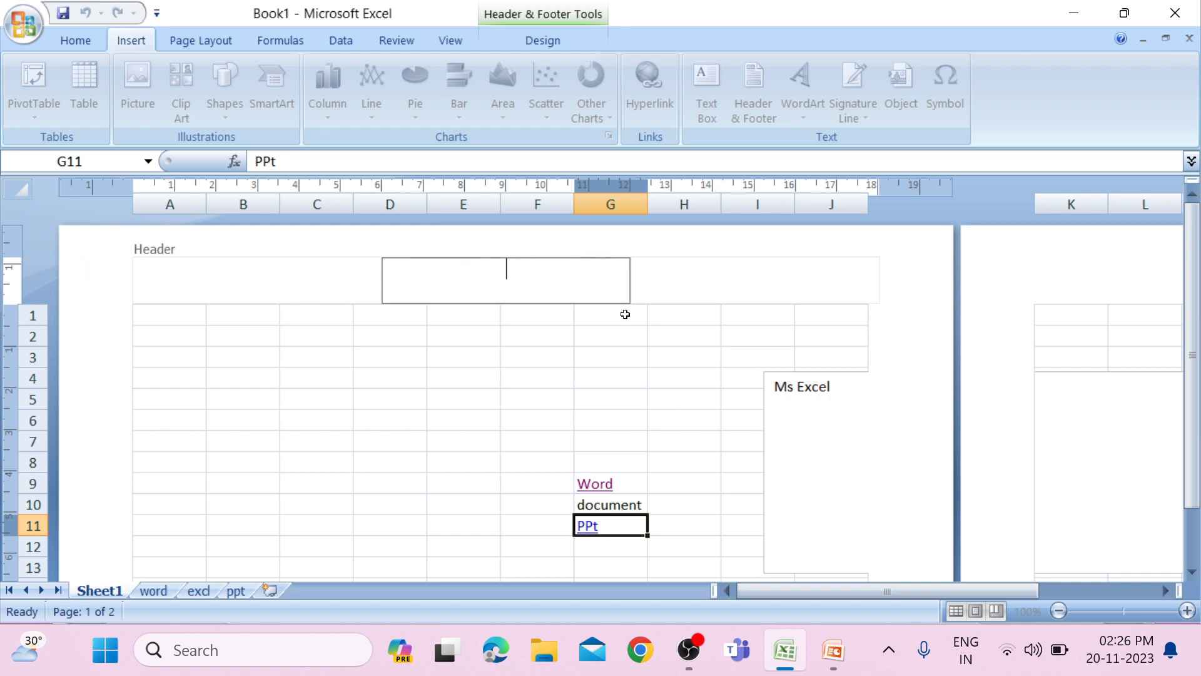
{"action": "type", "text": "Ms Excel"}
Enter a person's name in the centre section of Sheet1's footer and leave footer editing.
{"action": "left_click_drag", "start_coordinate": [1196, 411], "coordinate": [1196, 521]}
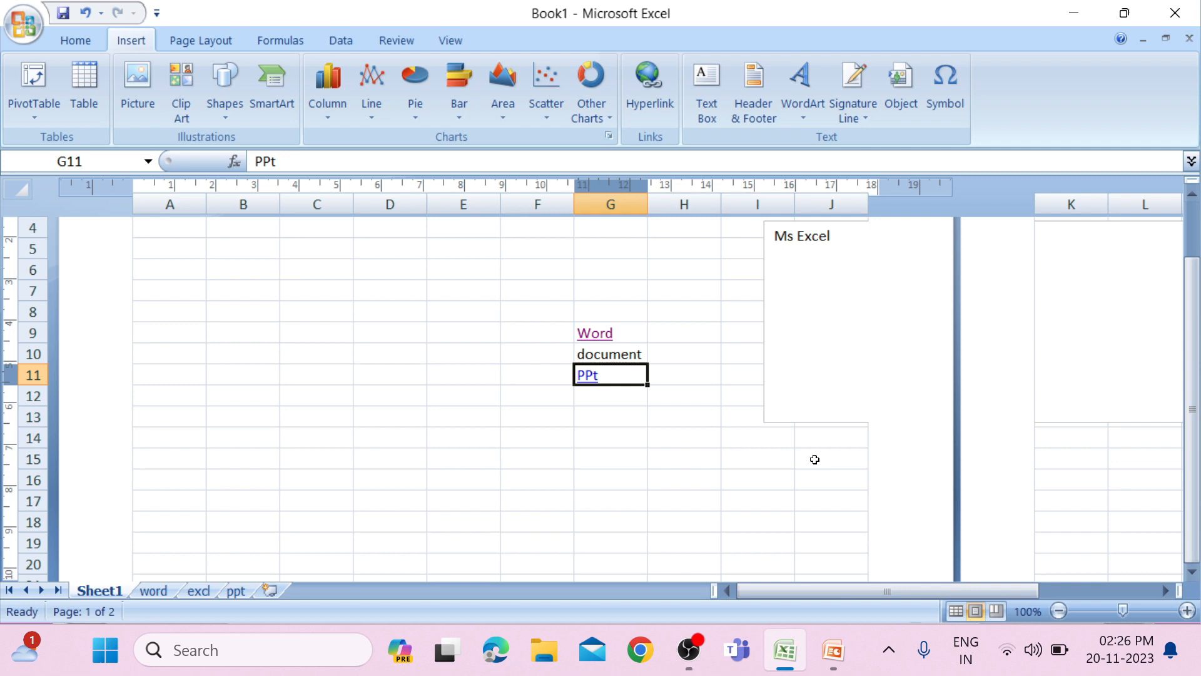
{"action": "scroll", "coordinate": [815, 459], "scroll_direction": "down", "scroll_amount": 1, "text": "ctrl"}
{"action": "scroll", "coordinate": [813, 464], "scroll_direction": "down", "scroll_amount": 7}
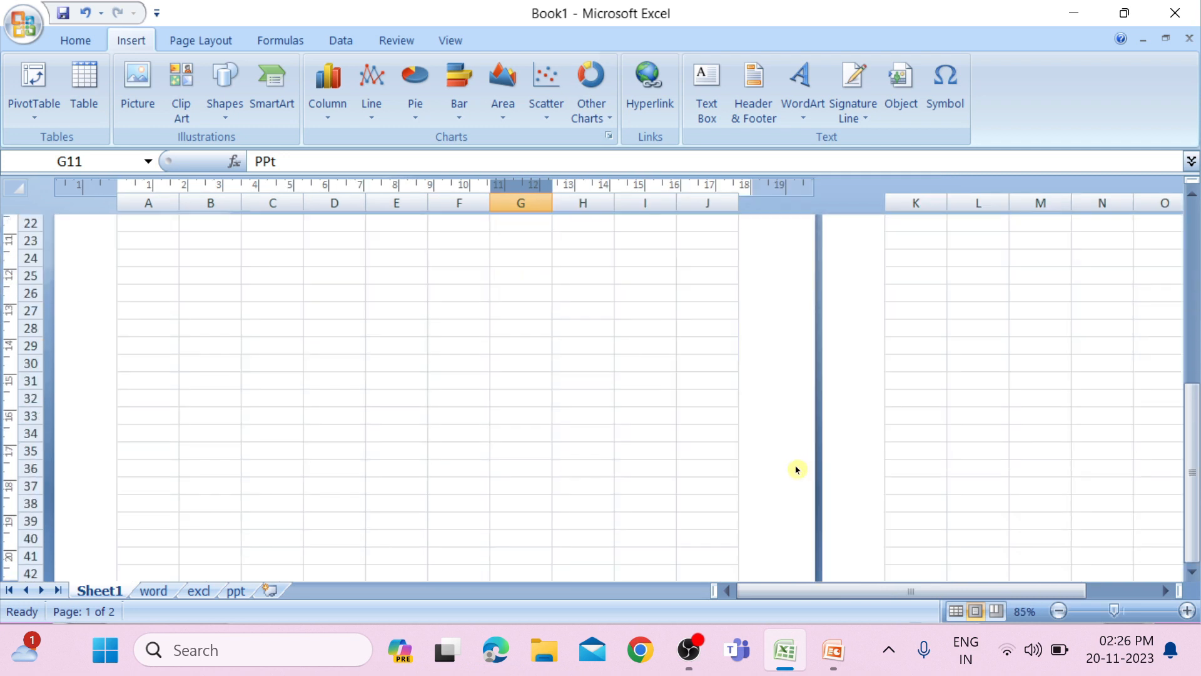
{"action": "scroll", "coordinate": [785, 503], "scroll_direction": "down", "scroll_amount": 2}
{"action": "left_click", "coordinate": [1193, 576]}
{"action": "left_click", "coordinate": [1194, 578]}
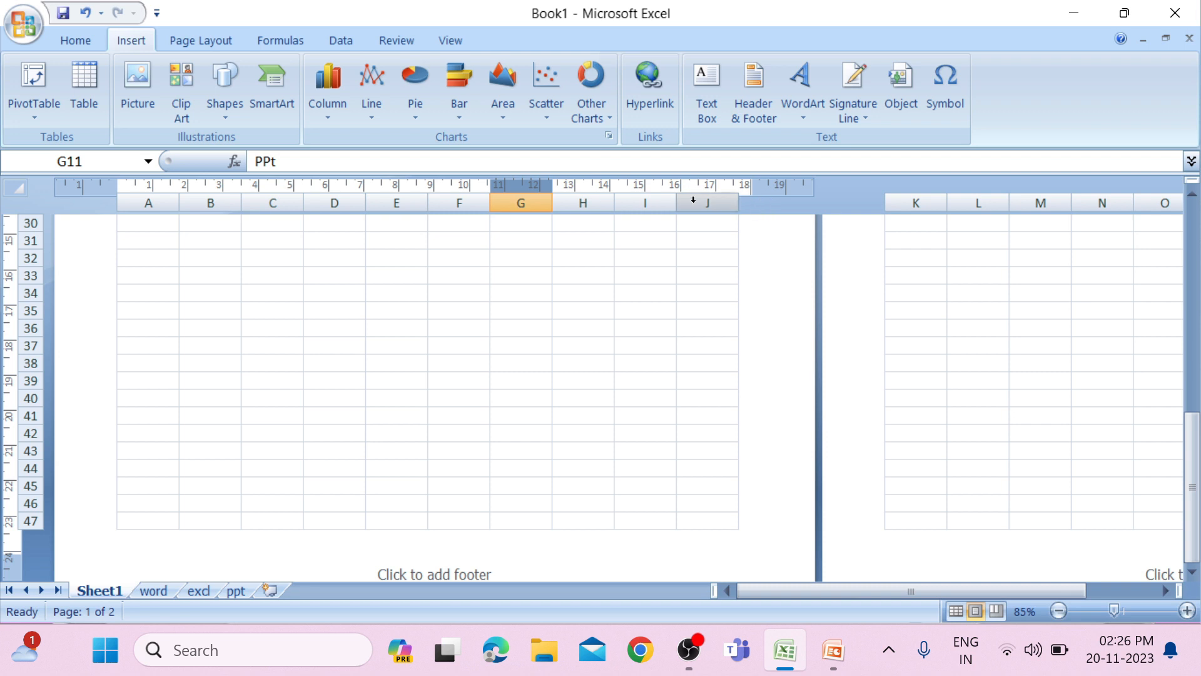
{"action": "scroll", "coordinate": [515, 443], "scroll_direction": "down", "scroll_amount": 1}
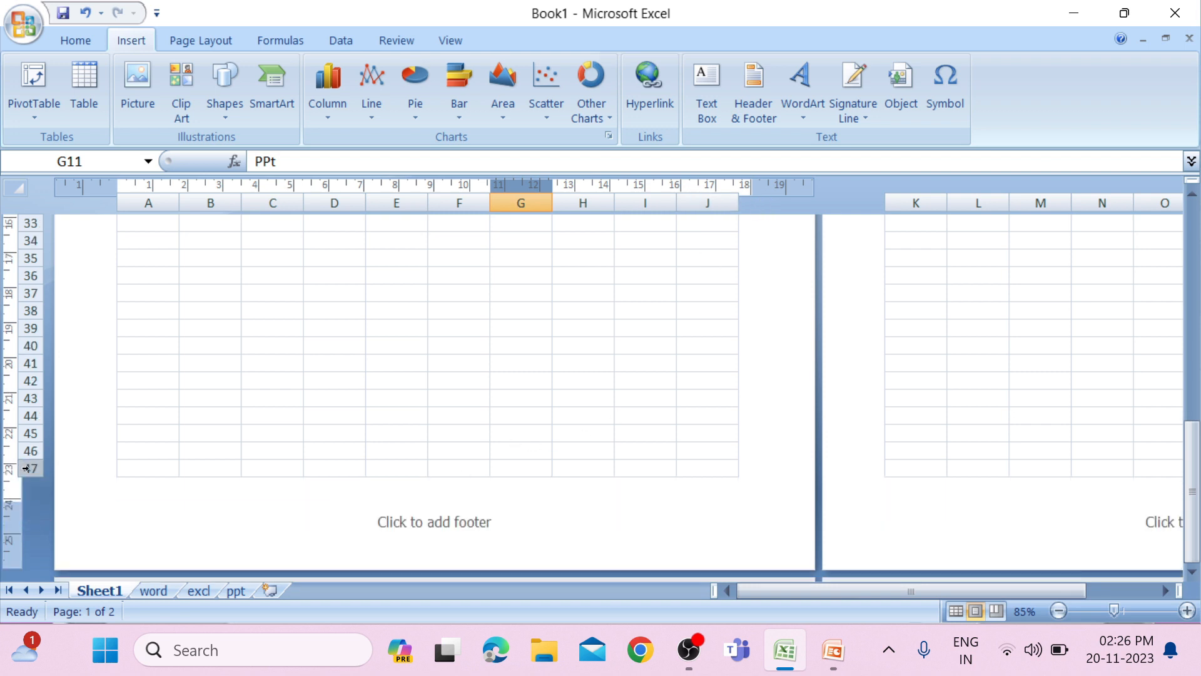
{"action": "left_click", "coordinate": [453, 529]}
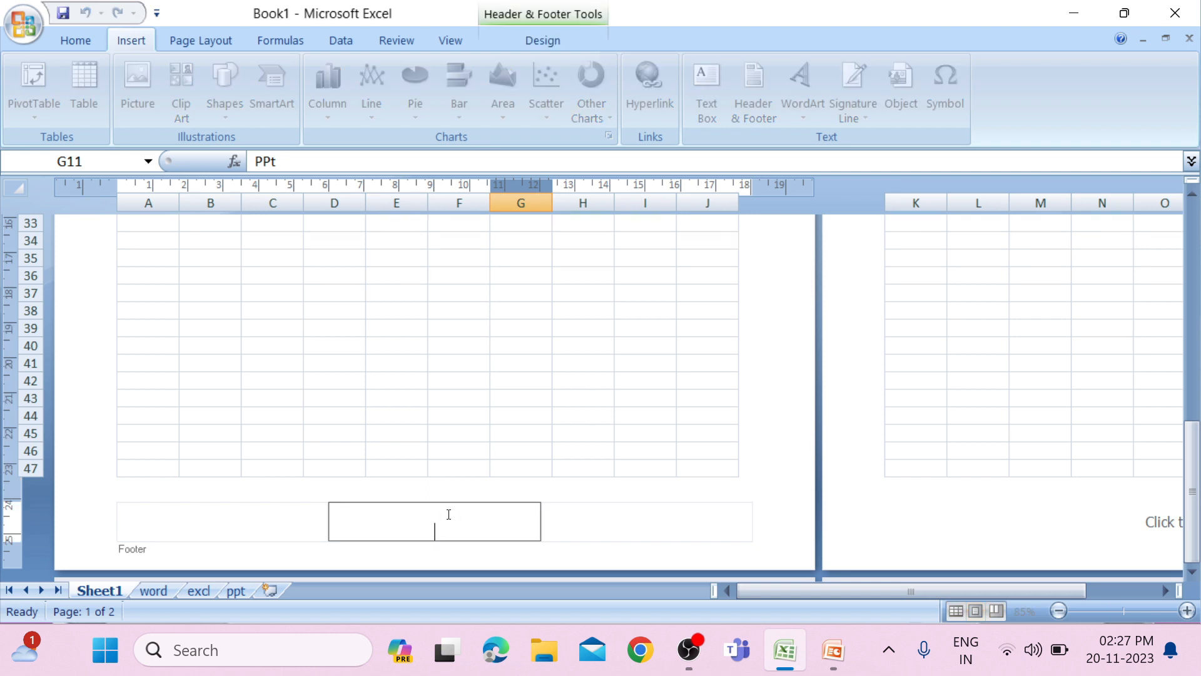
{"action": "type", "text": "Daya"}
{"action": "left_click", "coordinate": [660, 529]}
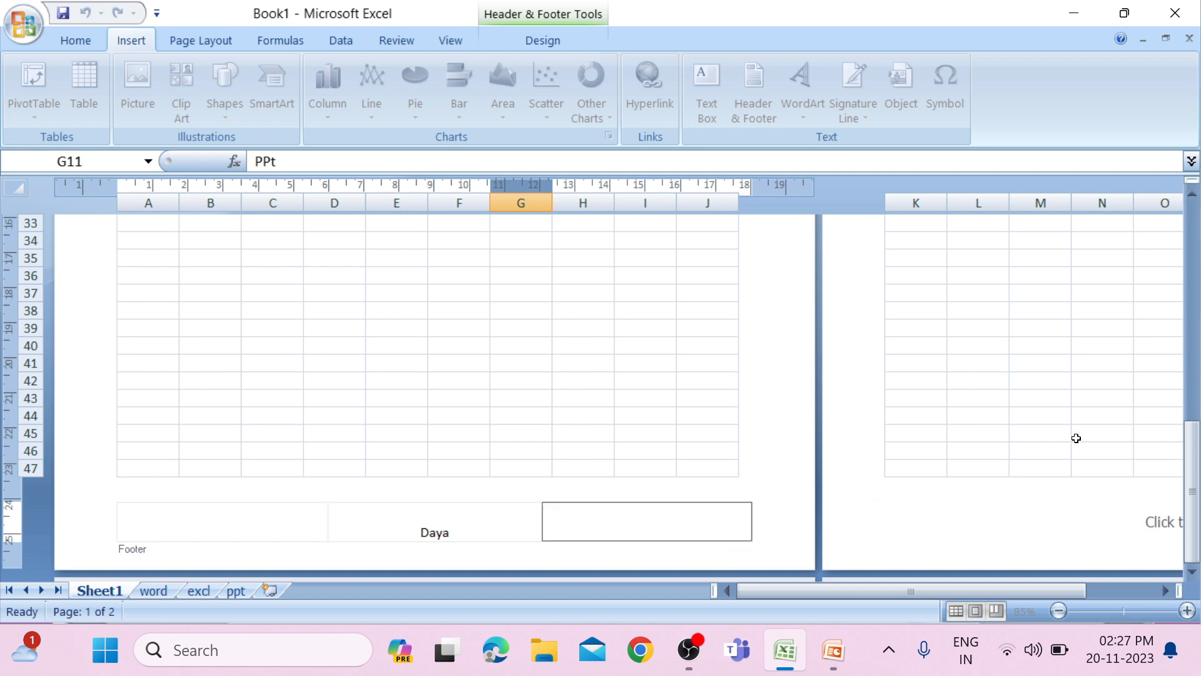
{"action": "left_click", "coordinate": [1003, 434]}
Look over the header and footer on both pages of Sheet1 and the header and footer design options.
{"action": "scroll", "coordinate": [1003, 435], "scroll_direction": "down", "scroll_amount": 2, "text": "ctrl"}
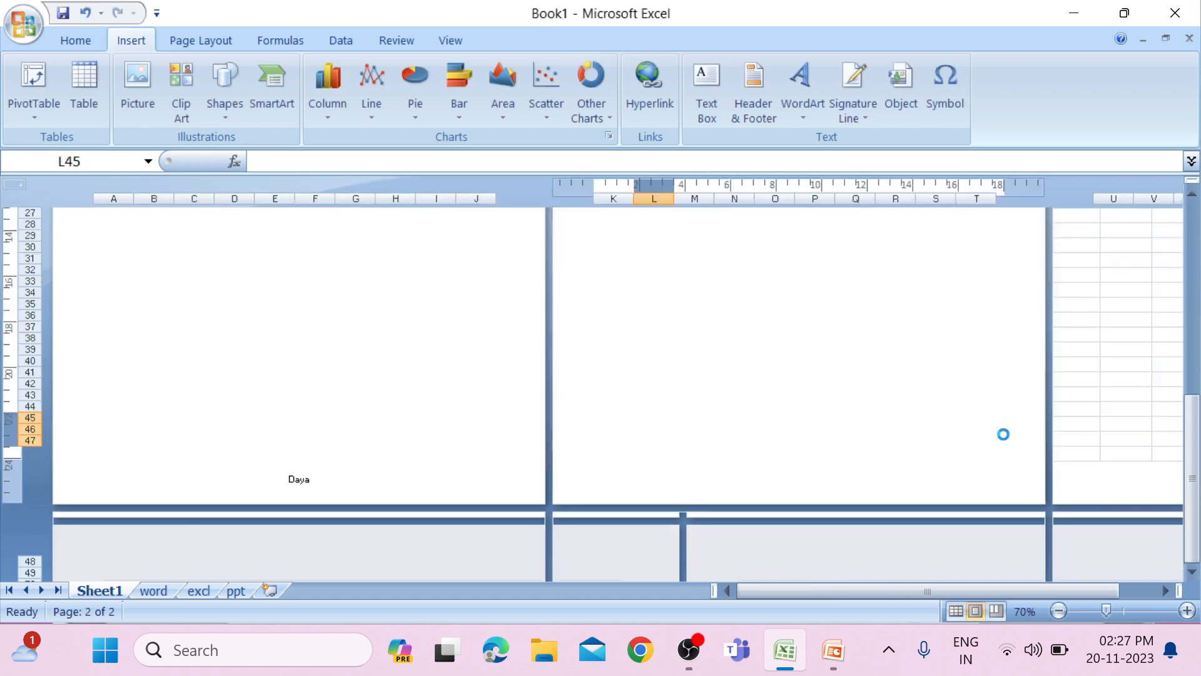
{"action": "scroll", "coordinate": [1003, 437], "scroll_direction": "up", "scroll_amount": 10}
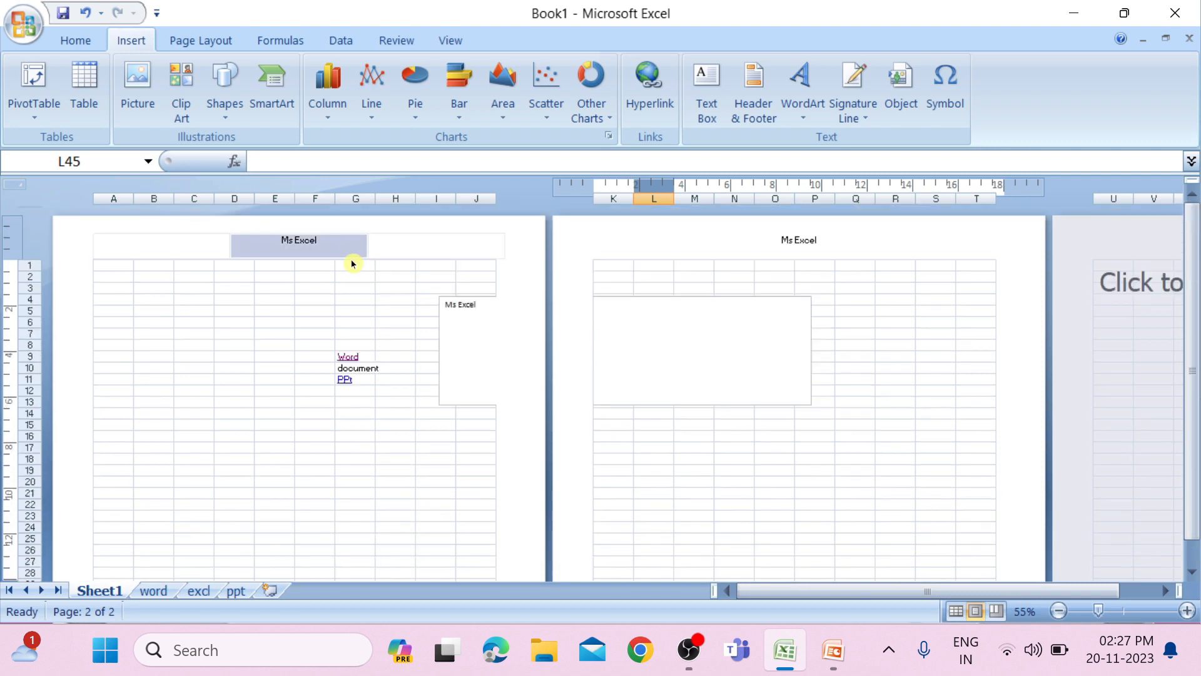
{"action": "scroll", "coordinate": [825, 312], "scroll_direction": "down", "scroll_amount": 2}
{"action": "scroll", "coordinate": [825, 311], "scroll_direction": "down", "scroll_amount": 10}
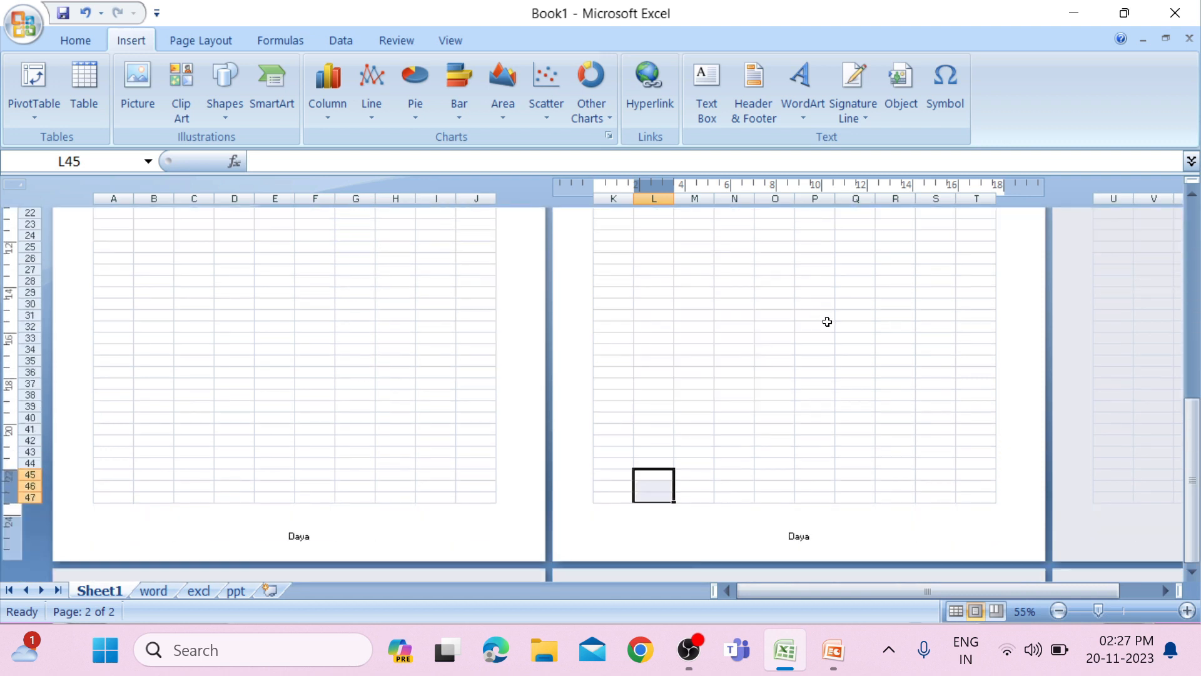
{"action": "left_click", "coordinate": [770, 534]}
{"action": "left_click", "coordinate": [361, 504]}
{"action": "scroll", "coordinate": [397, 500], "scroll_direction": "up", "scroll_amount": 10}
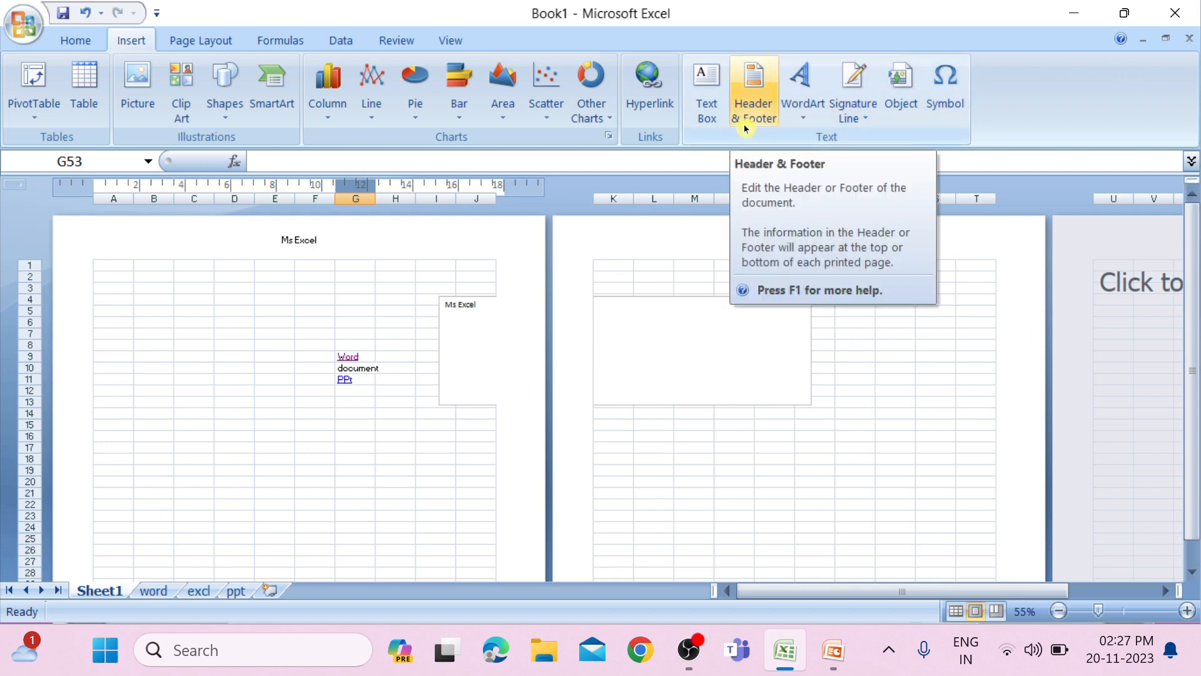
{"action": "left_click", "coordinate": [304, 249]}
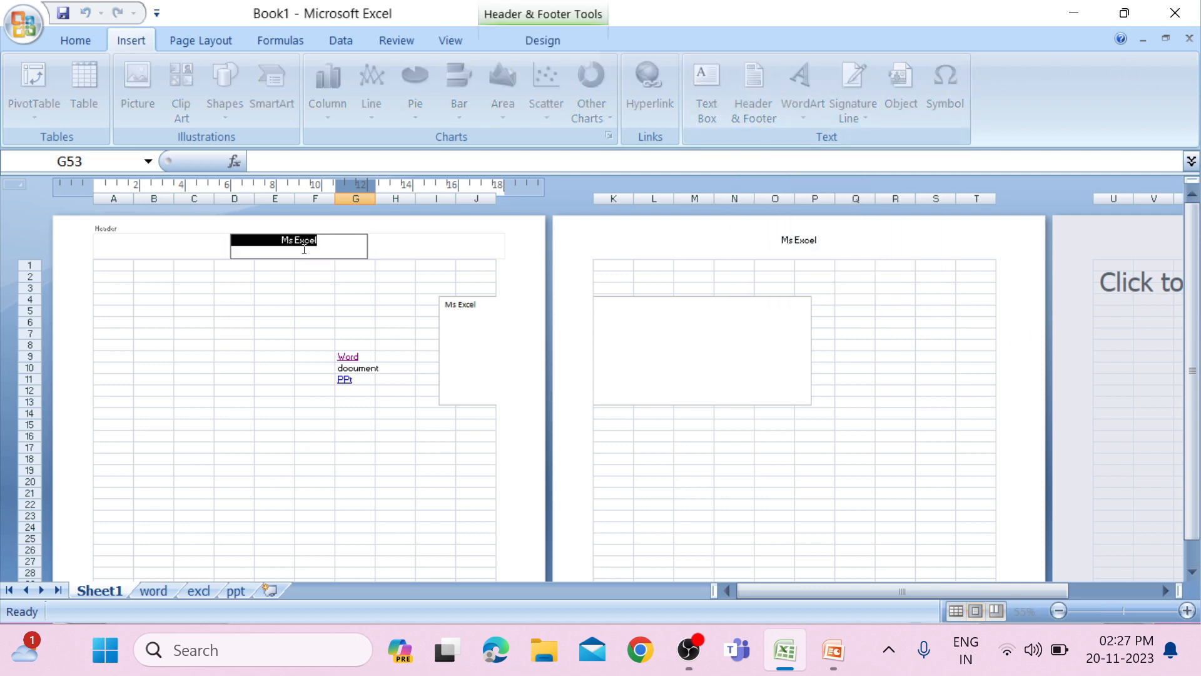
{"action": "left_click", "coordinate": [543, 40]}
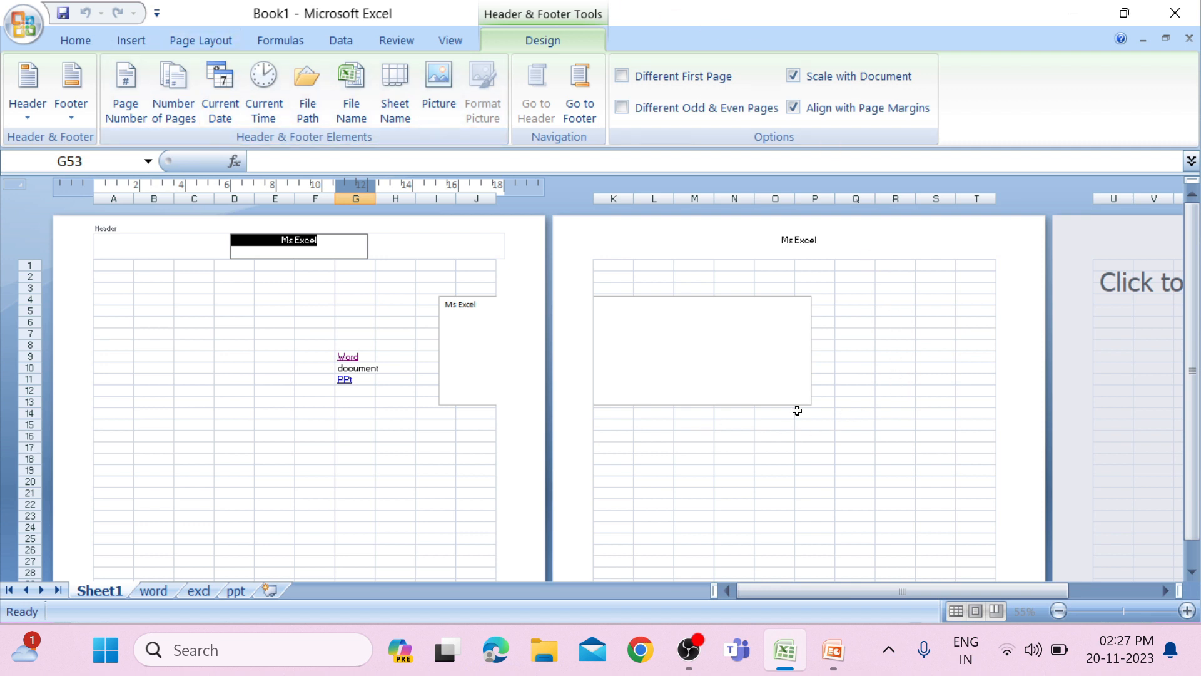
Insert a WordArt object in the dark red bevelled style on the word sheet.
{"action": "left_click", "coordinate": [141, 43]}
{"action": "key", "text": "ctrl+Page_Down"}
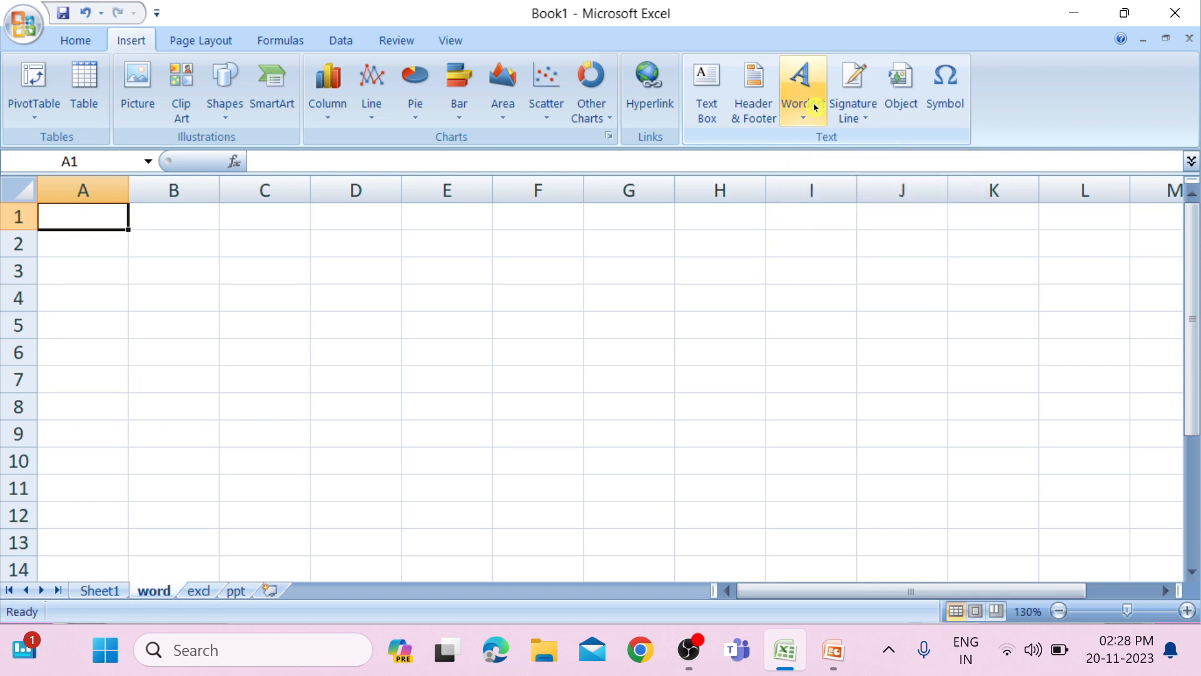
{"action": "left_click", "coordinate": [807, 117]}
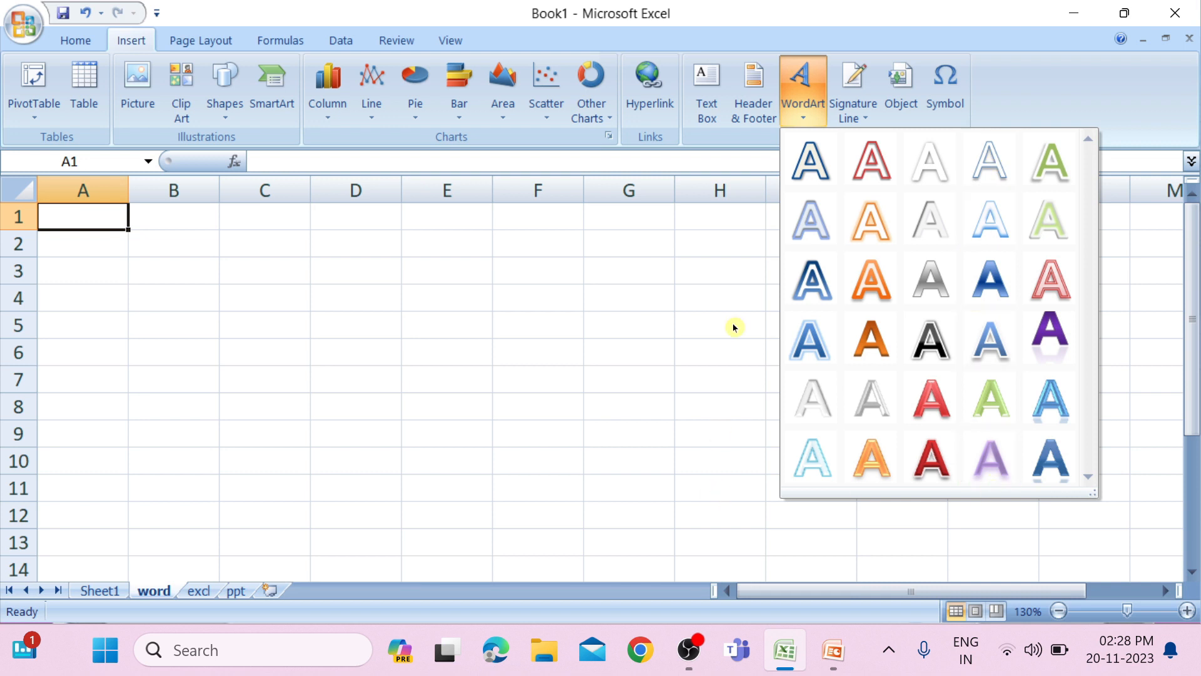
{"action": "left_click", "coordinate": [949, 463]}
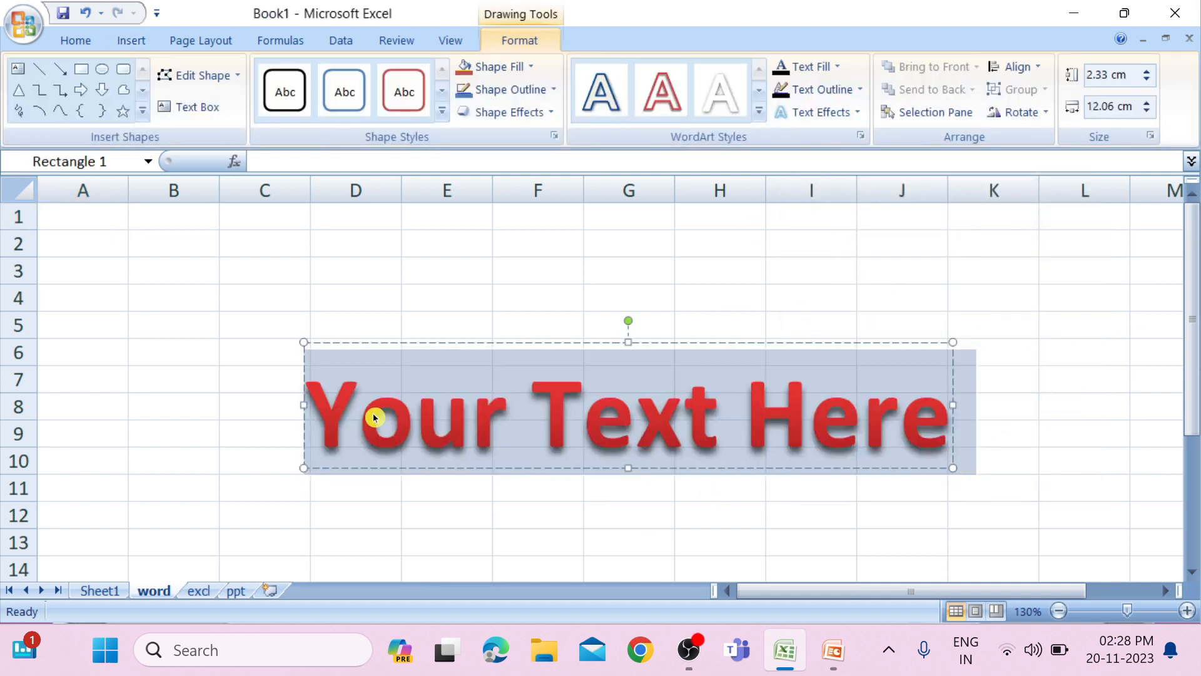
Replace the WordArt's placeholder text with Ms Excel.
{"action": "left_click", "coordinate": [924, 413]}
{"action": "key", "text": "Right"}
{"action": "key", "text": "BackSpace"}
{"action": "key", "text": "BackSpace"}
{"action": "key", "text": "BackSpace"}
{"action": "key", "text": "BackSpace"}
{"action": "key", "text": "BackSpace"}
{"action": "key", "text": "BackSpace"}
{"action": "key", "text": "BackSpace"}
{"action": "key", "text": "BackSpace"}
{"action": "key", "text": "BackSpace"}
{"action": "key", "text": "BackSpace"}
{"action": "key", "text": "BackSpace"}
{"action": "key", "text": "BackSpace"}
{"action": "key", "text": "BackSpace"}
{"action": "key", "text": "BackSpace"}
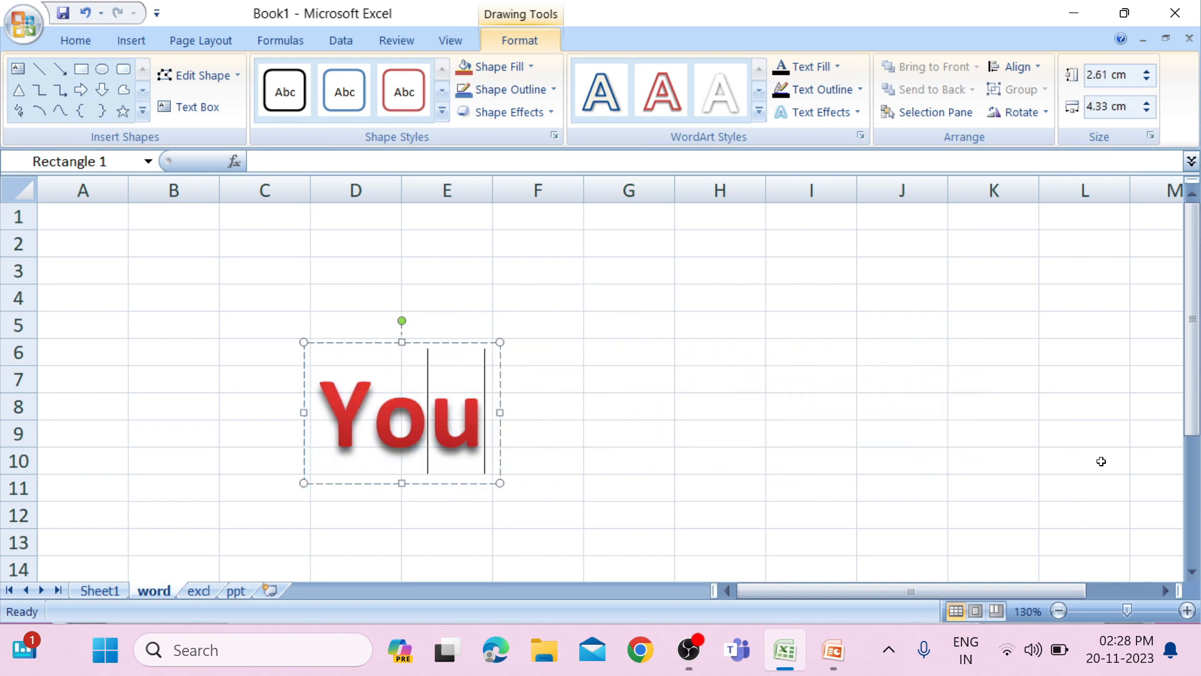
{"action": "type", "text": "Ms"}
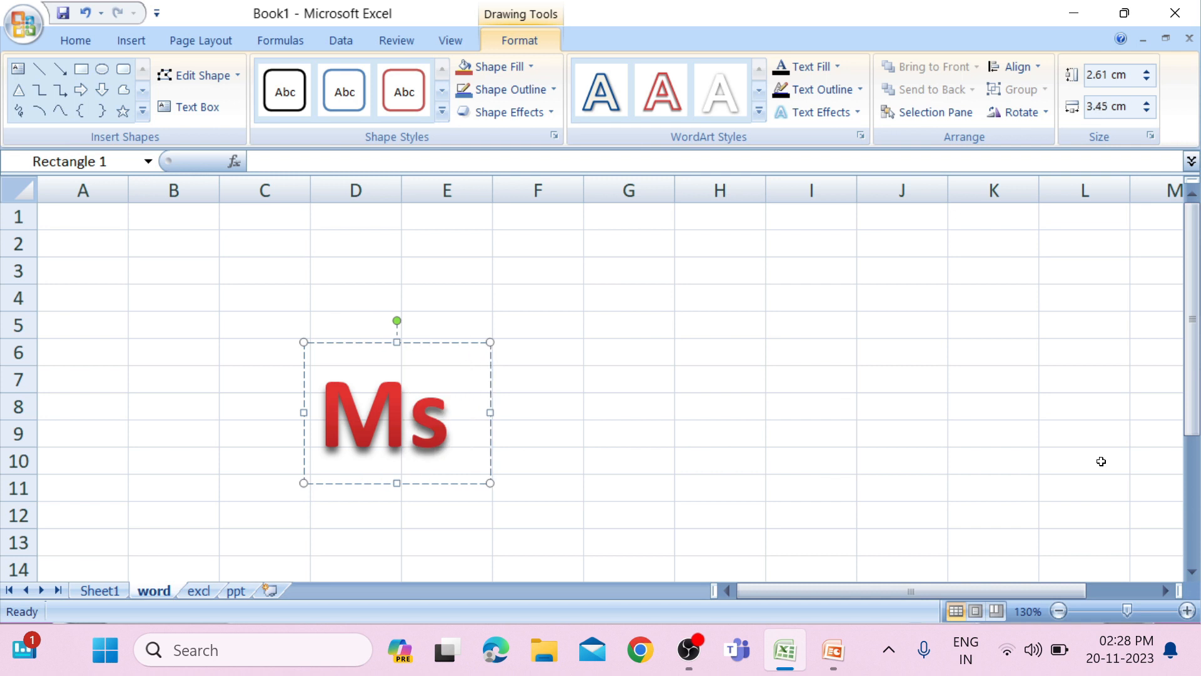
{"action": "type", "text": " Ecx"}
{"action": "key", "text": "Right"}
{"action": "type", "text": "el"}
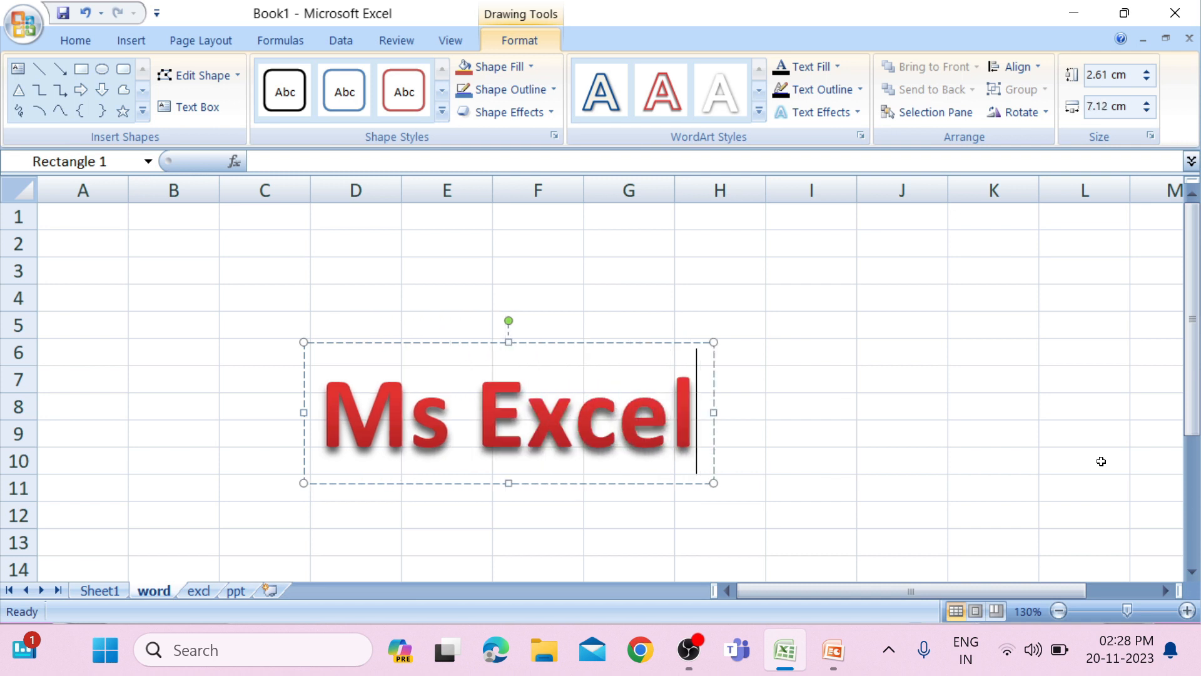
Move the Ms Excel WordArt up to span about D1 to H6 and look over the available WordArt styles.
{"action": "left_click_drag", "start_coordinate": [503, 342], "coordinate": [536, 211]}
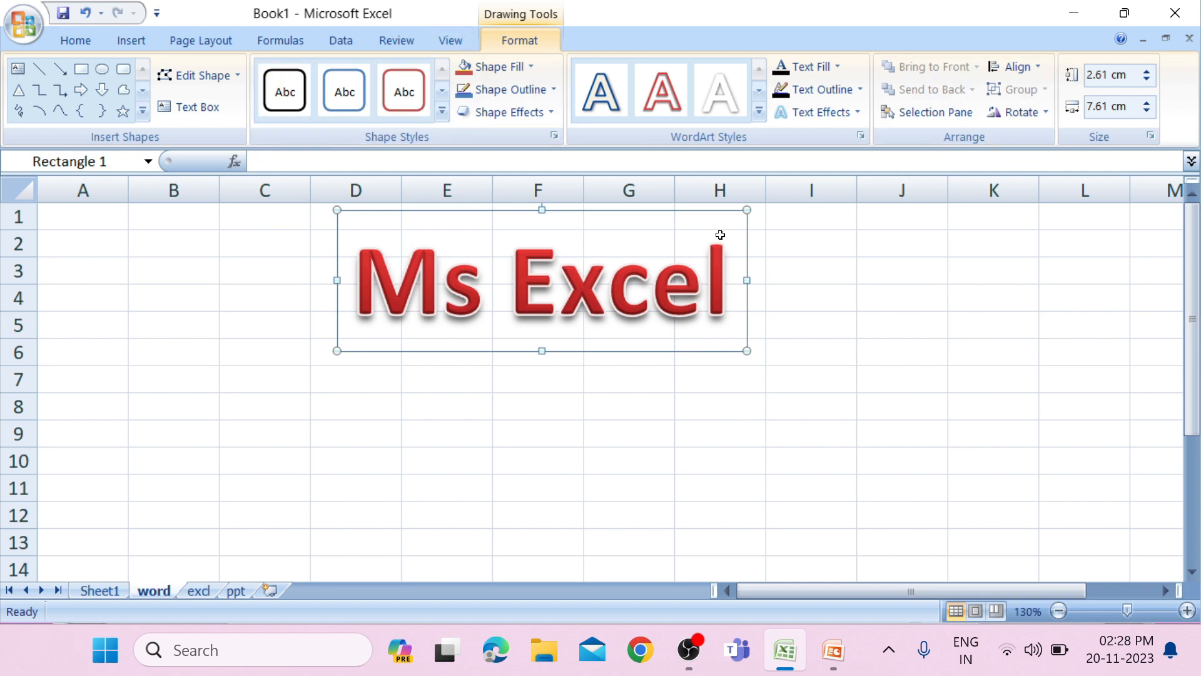
{"action": "left_click", "coordinate": [759, 112]}
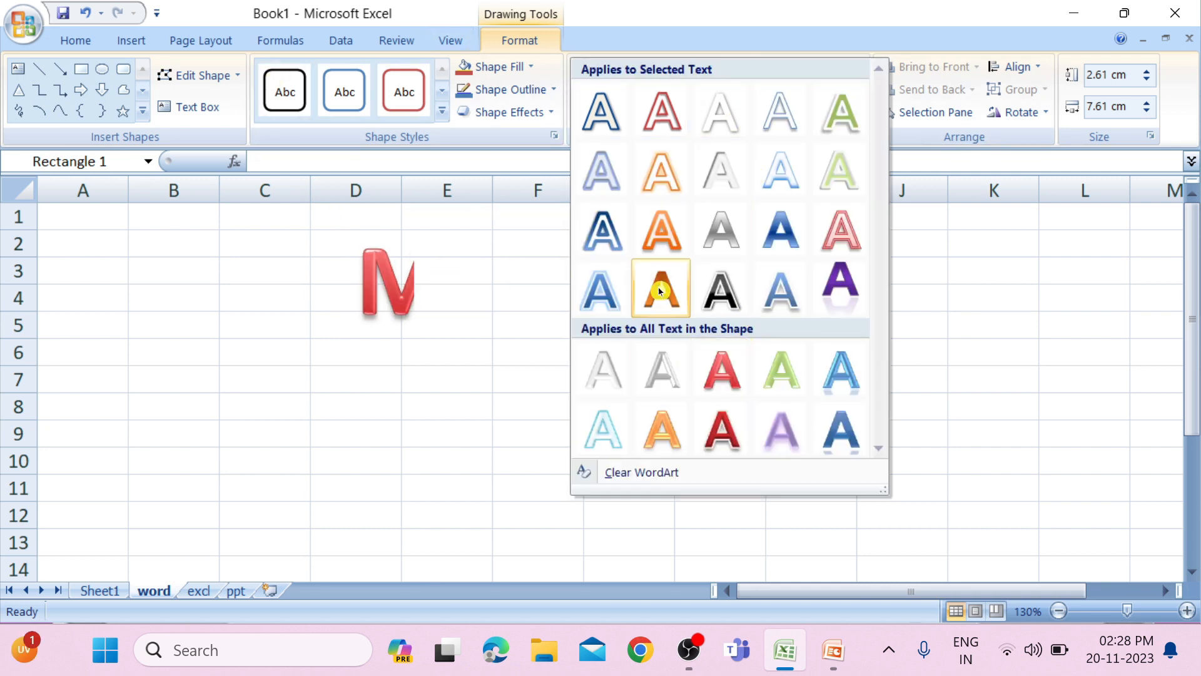
{"action": "left_click", "coordinate": [1039, 318]}
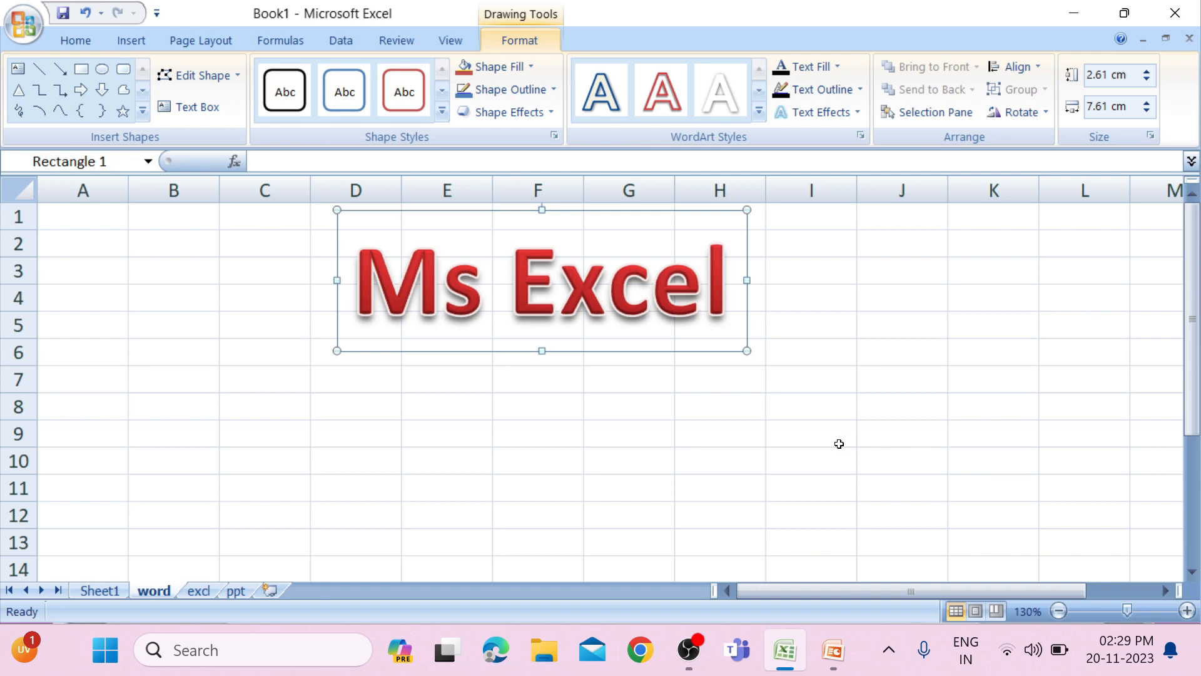
Open the Object dialog and look over the desktop files available for creating an object from a file.
{"action": "left_click", "coordinate": [128, 41]}
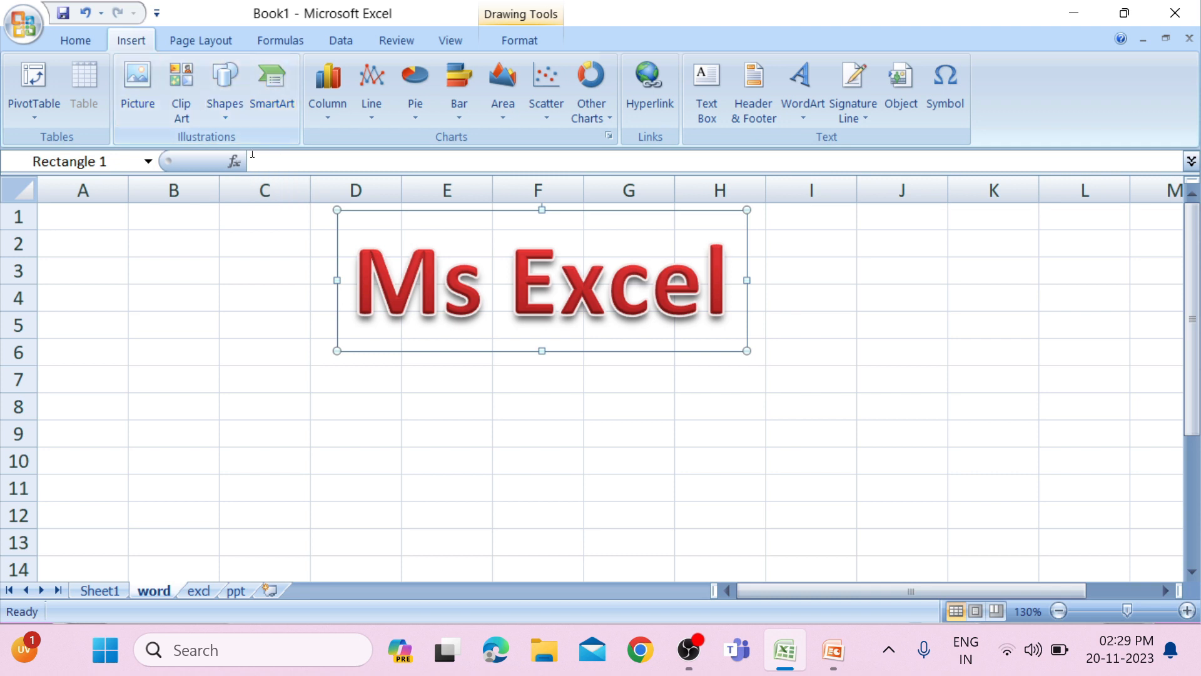
{"action": "left_click", "coordinate": [906, 106]}
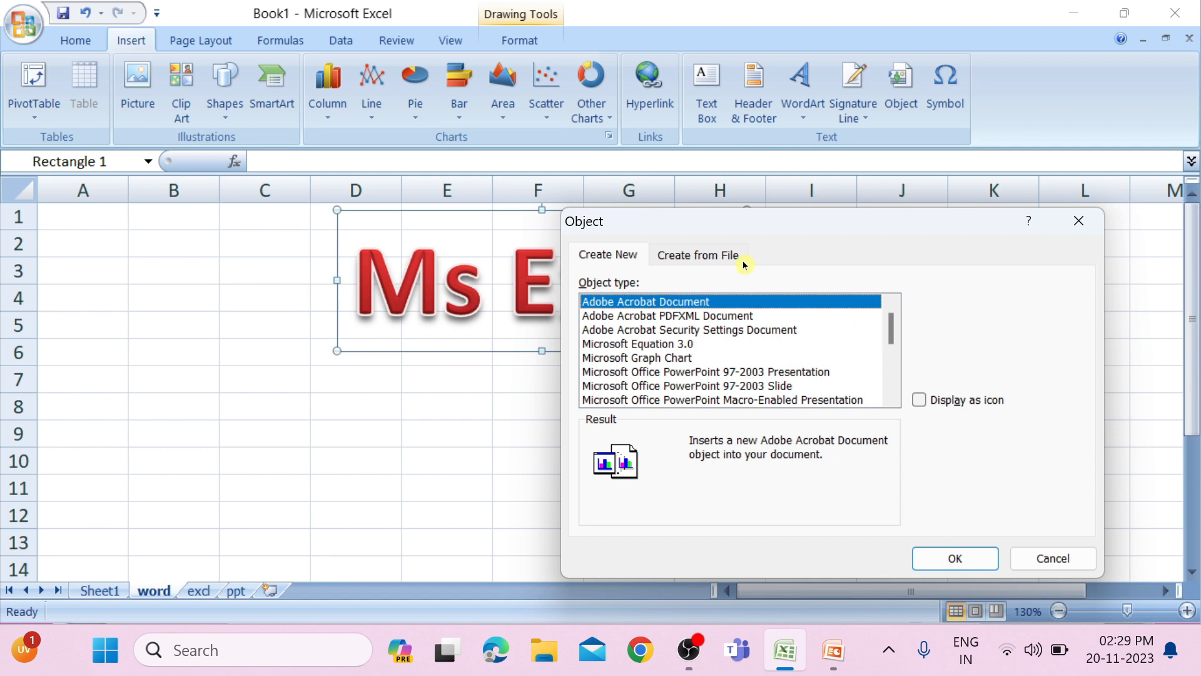
{"action": "left_click", "coordinate": [676, 258]}
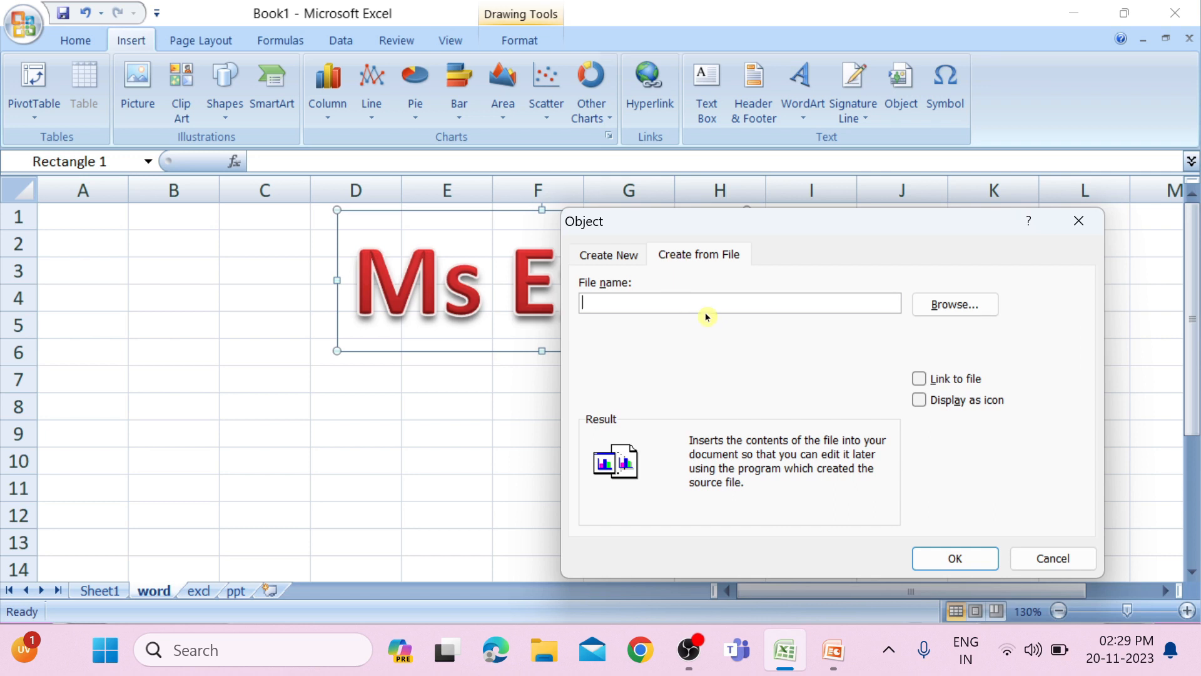
{"action": "left_click", "coordinate": [954, 305]}
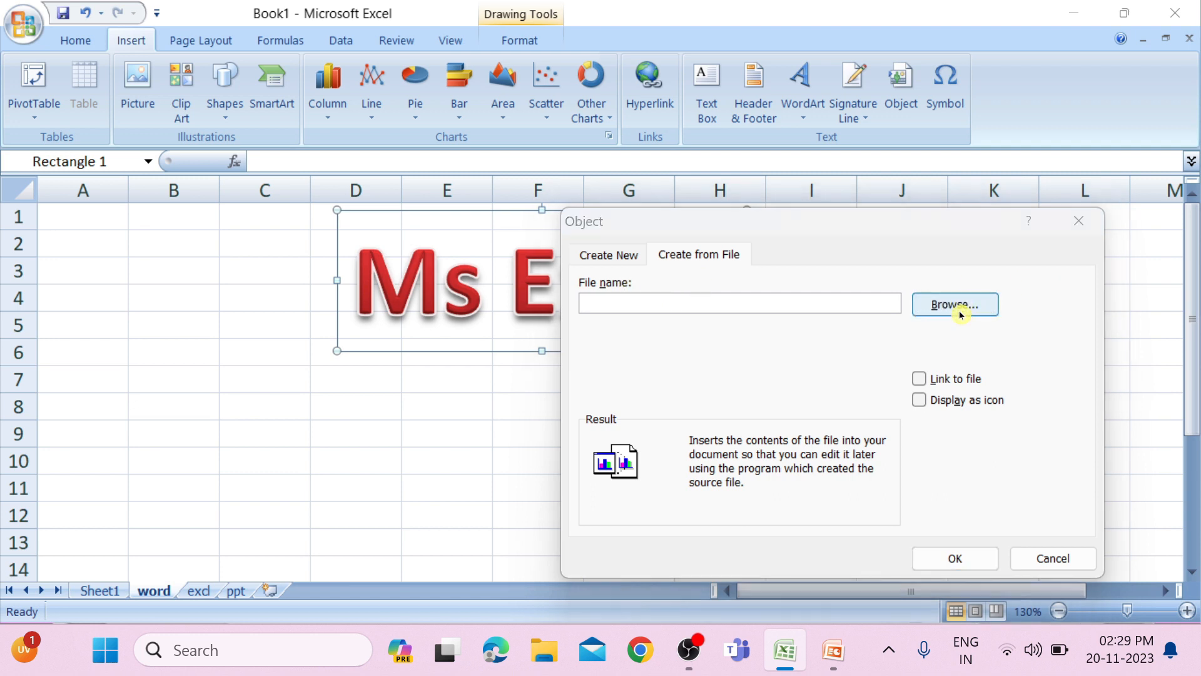
{"action": "scroll", "coordinate": [652, 349], "scroll_direction": "down", "scroll_amount": 5}
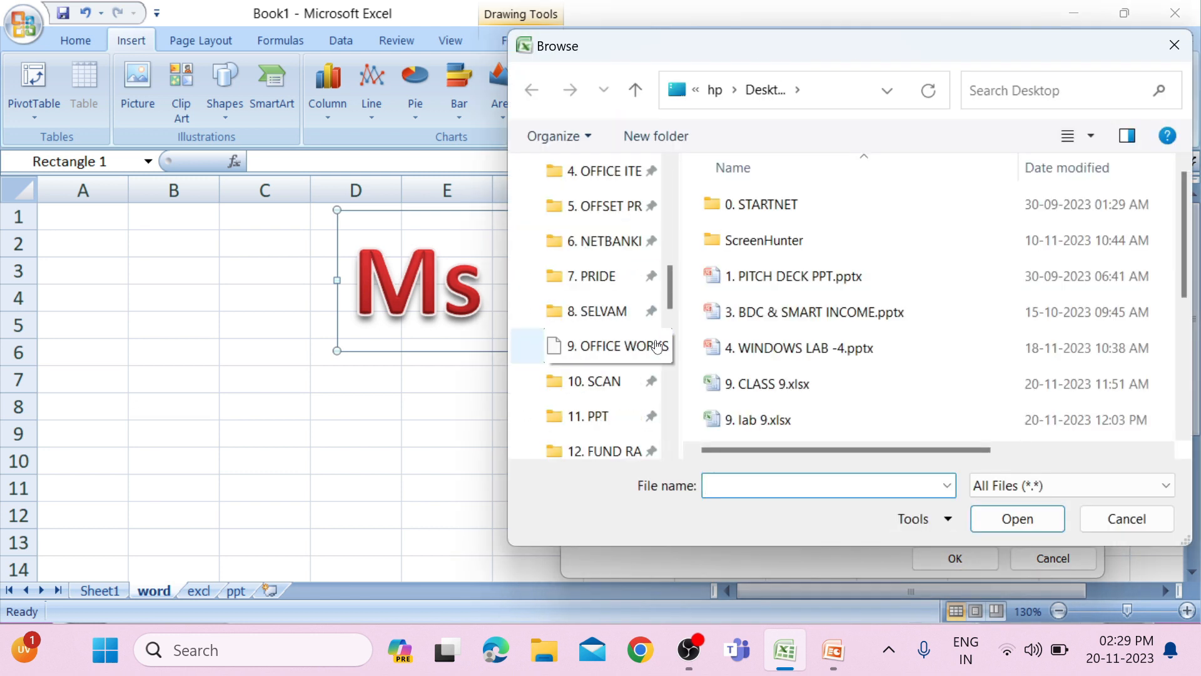
{"action": "left_click", "coordinate": [1174, 44]}
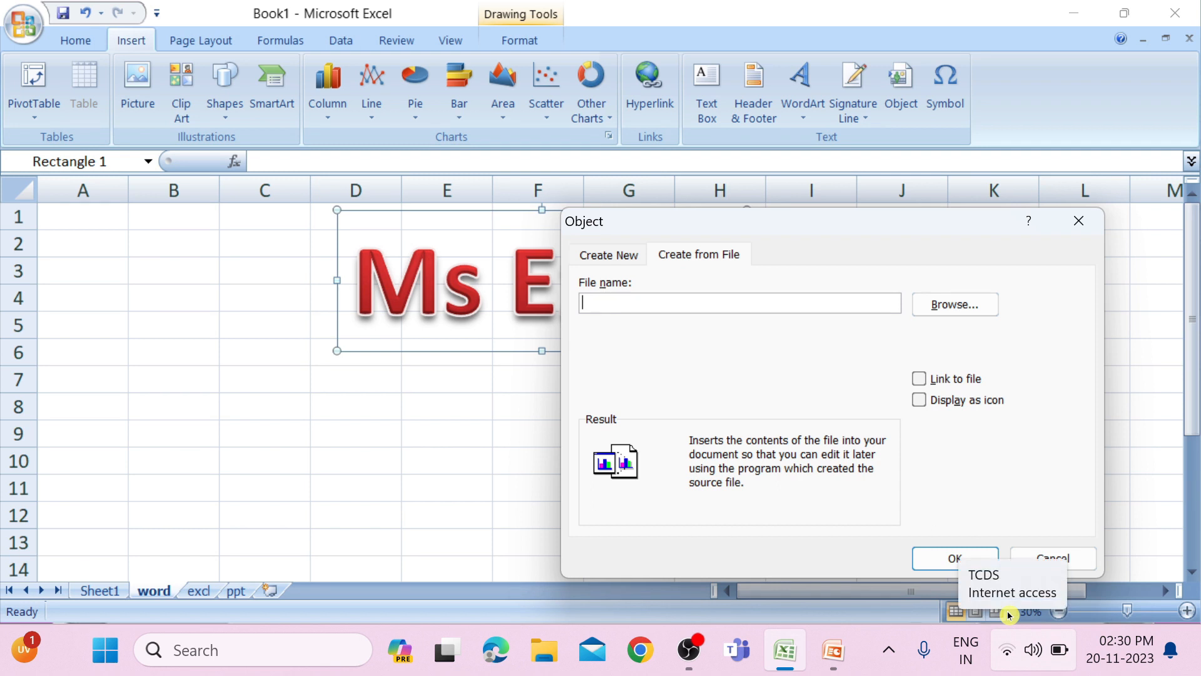
Create a new embedded Paintbrush Picture object on the word sheet.
{"action": "left_click", "coordinate": [589, 261]}
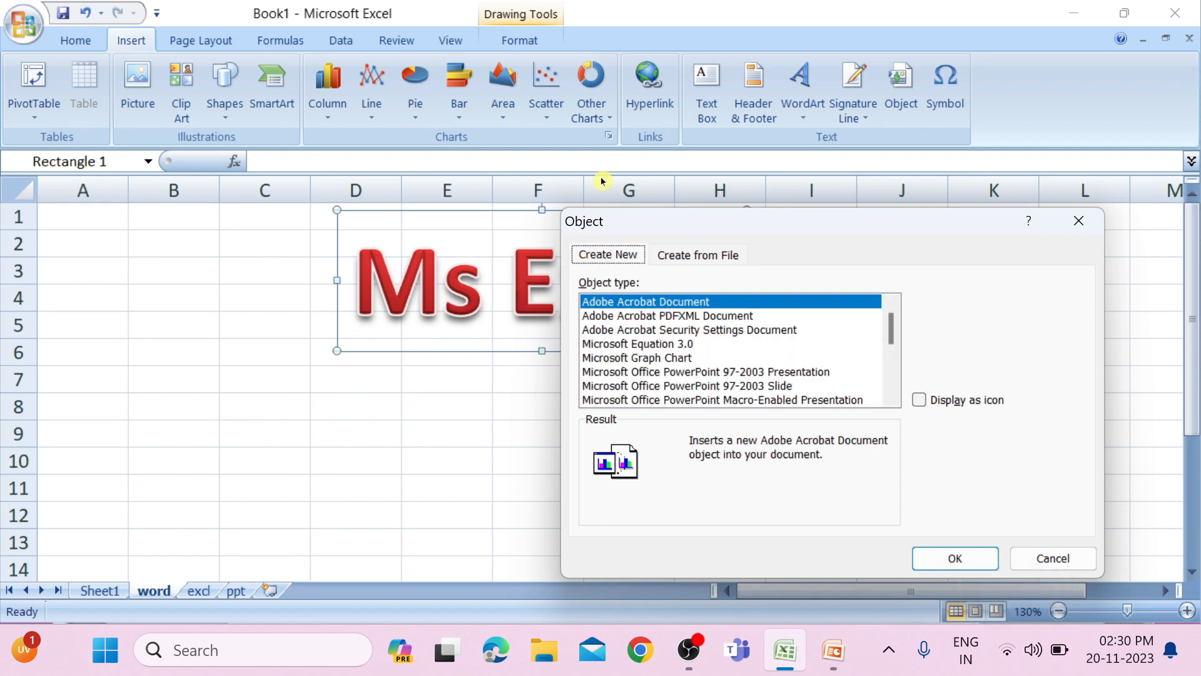
{"action": "scroll", "coordinate": [735, 377], "scroll_direction": "down", "scroll_amount": 2}
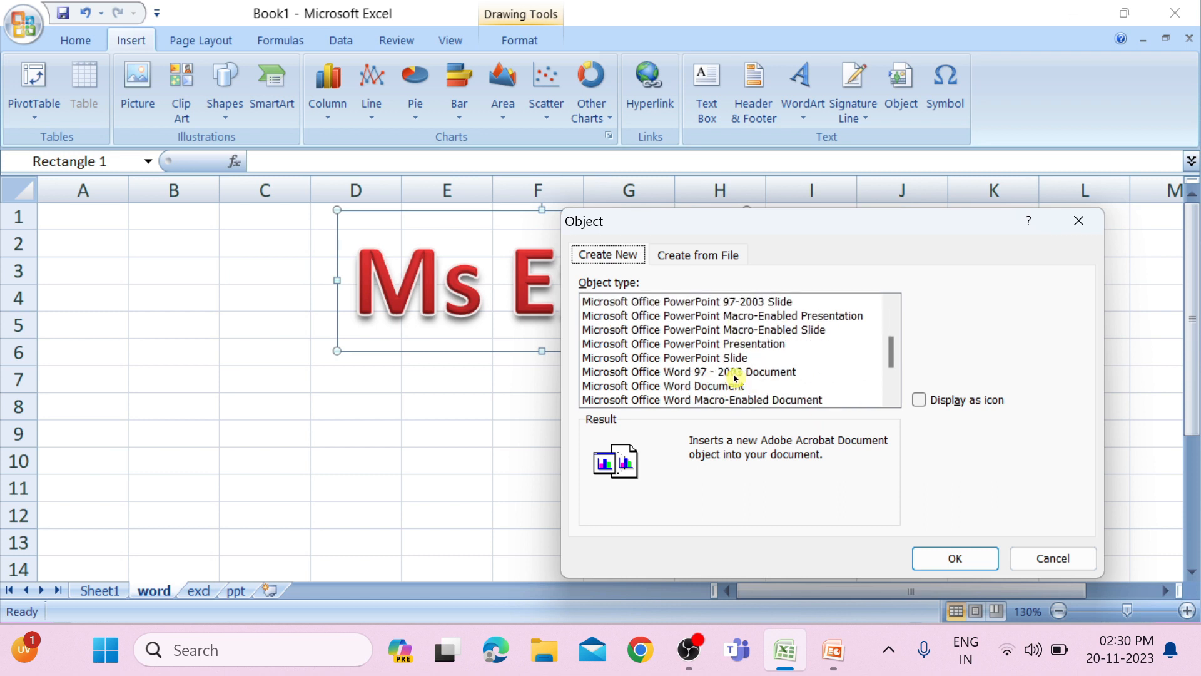
{"action": "scroll", "coordinate": [735, 377], "scroll_direction": "down", "scroll_amount": 2}
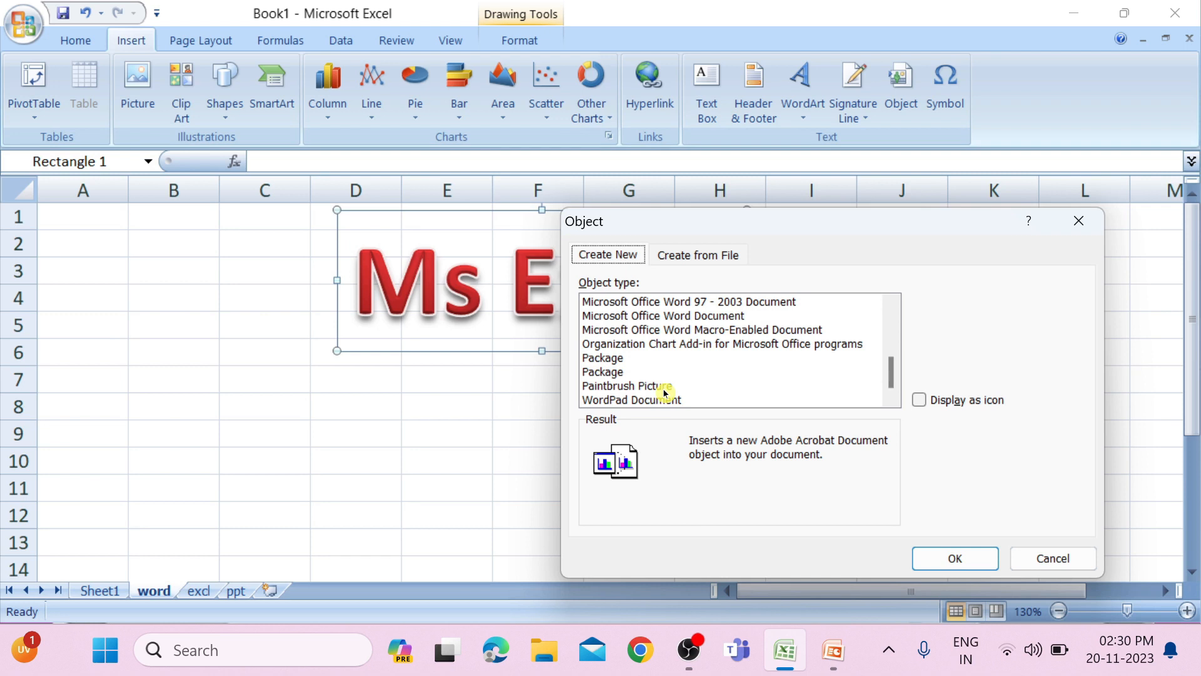
{"action": "left_click", "coordinate": [598, 386]}
{"action": "left_click", "coordinate": [953, 557]}
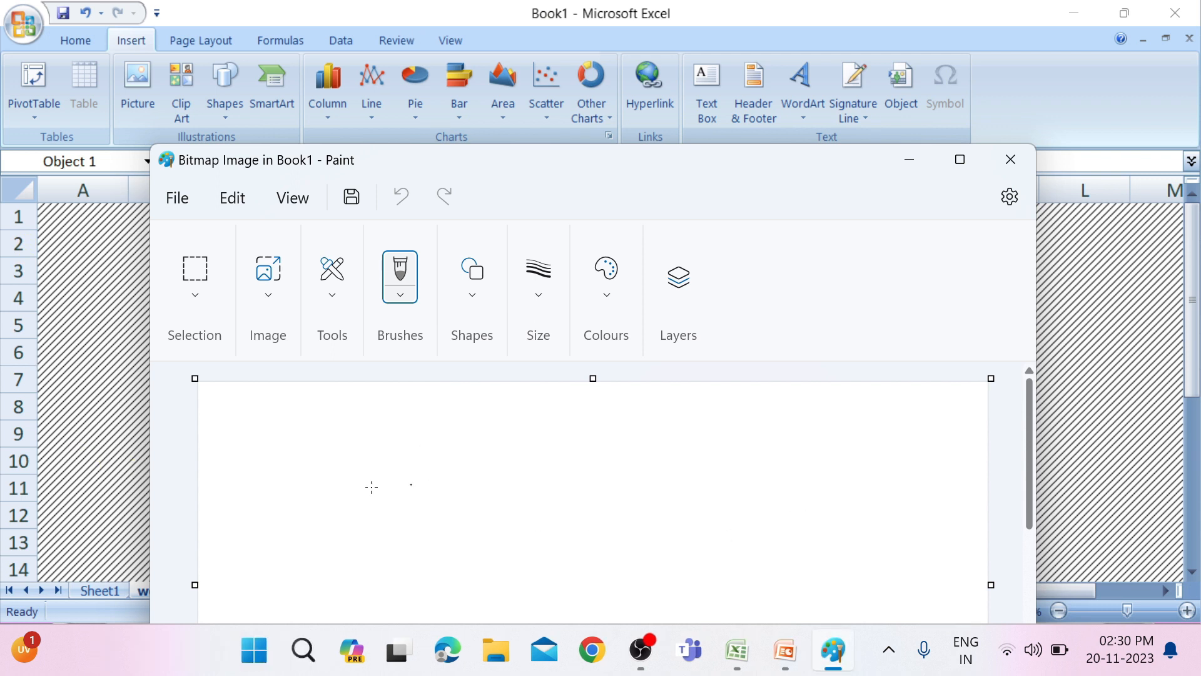
Write the word Excel freehand across the bitmap canvas with the brush and close Paint to return to the workbook.
{"action": "left_click_drag", "start_coordinate": [330, 440], "coordinate": [374, 531]}
{"action": "mouse_move", "coordinate": [386, 468]}
{"action": "left_mouse_down"}
{"action": "mouse_move", "coordinate": [743, 470]}
{"action": "mouse_move", "coordinate": [818, 569]}
{"action": "left_mouse_up"}
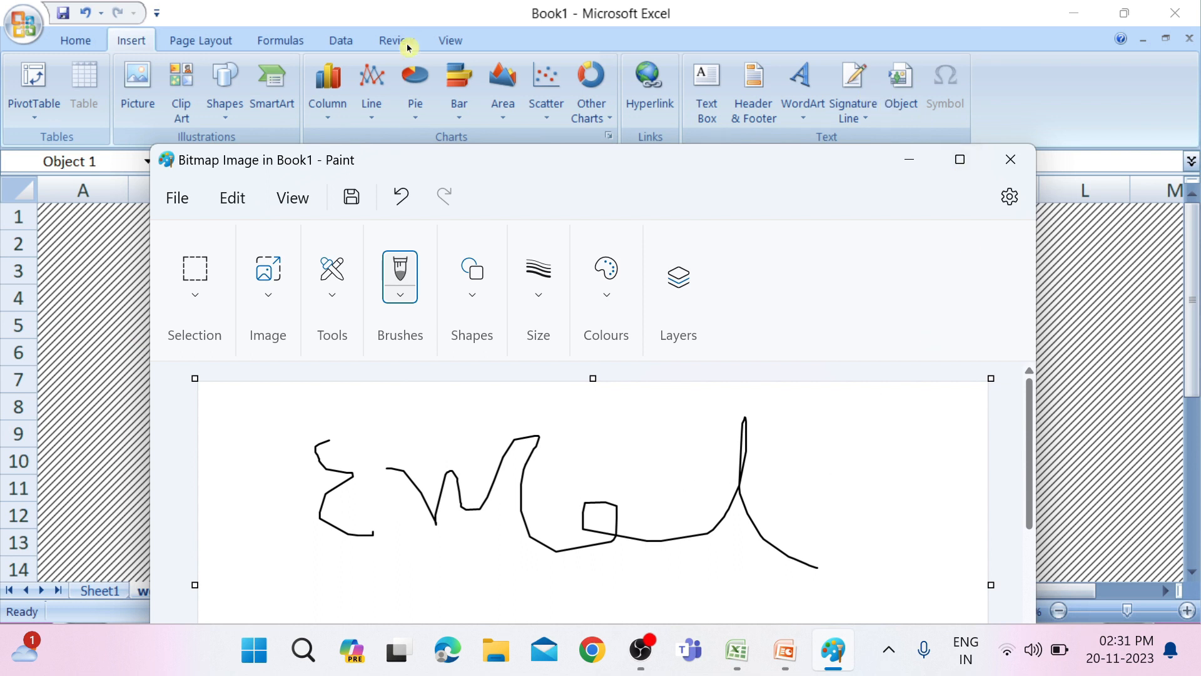
{"action": "left_click", "coordinate": [1009, 161]}
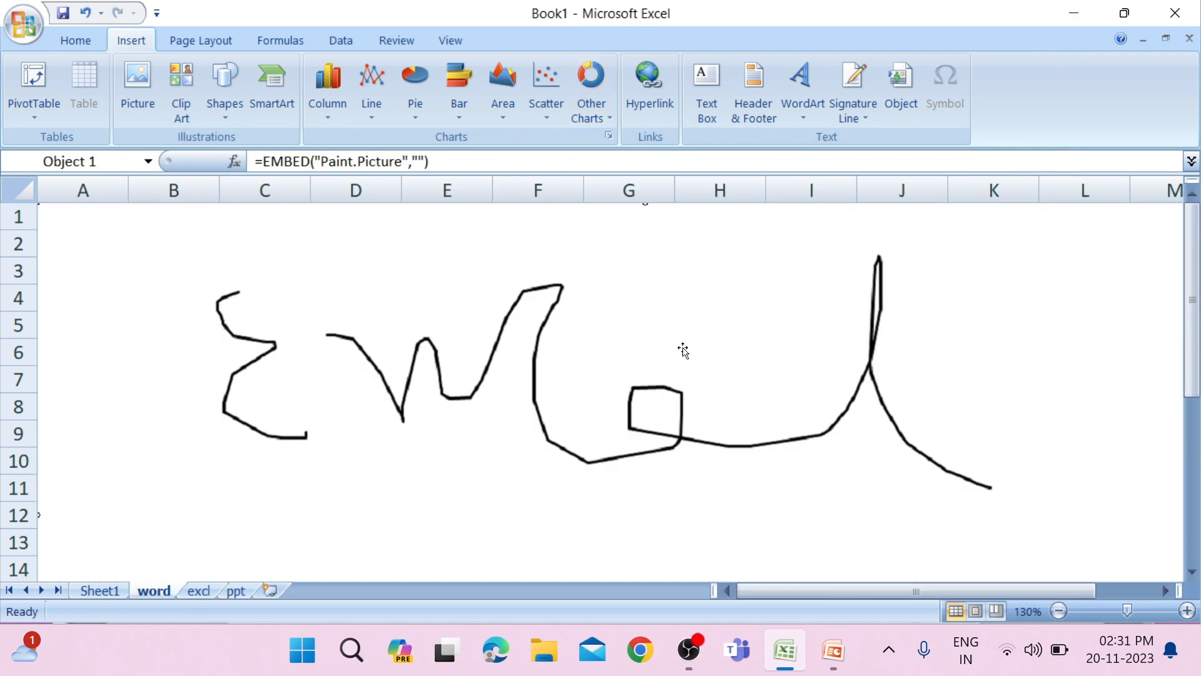
Shrink the embedded drawing and place it clear of the Ms Excel WordArt, spanning about J5 to P16.
{"action": "scroll", "coordinate": [744, 368], "scroll_direction": "down", "scroll_amount": 1, "text": "ctrl"}
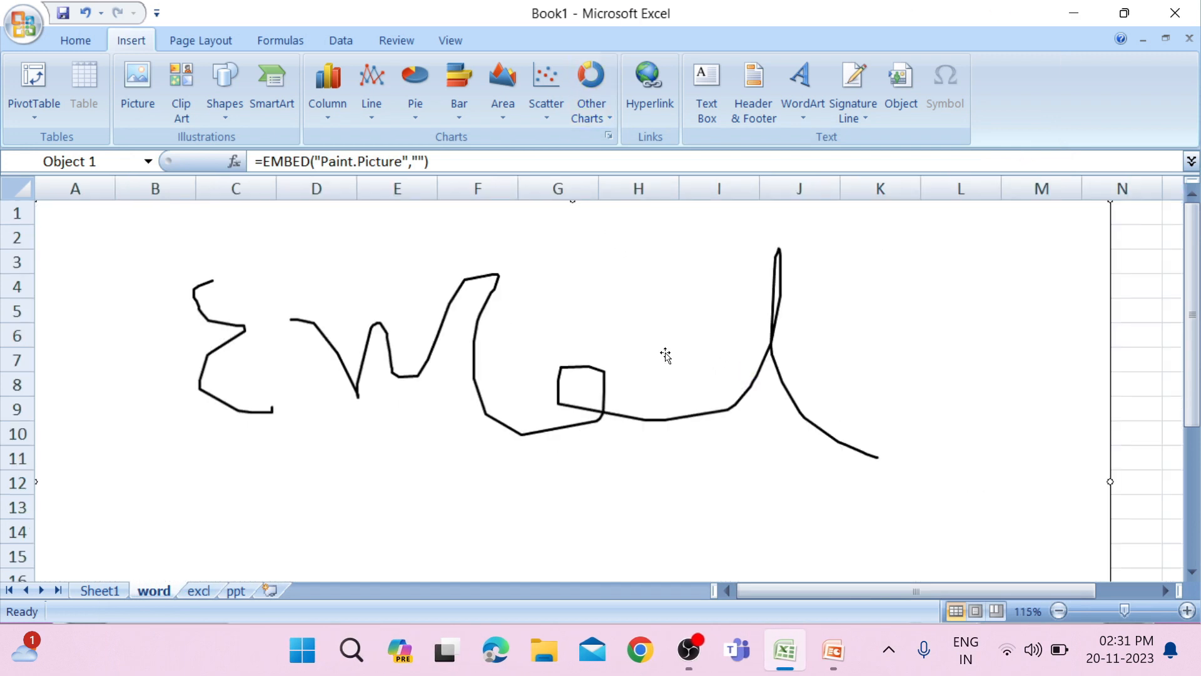
{"action": "scroll", "coordinate": [665, 367], "scroll_direction": "down", "scroll_amount": 4, "text": "ctrl"}
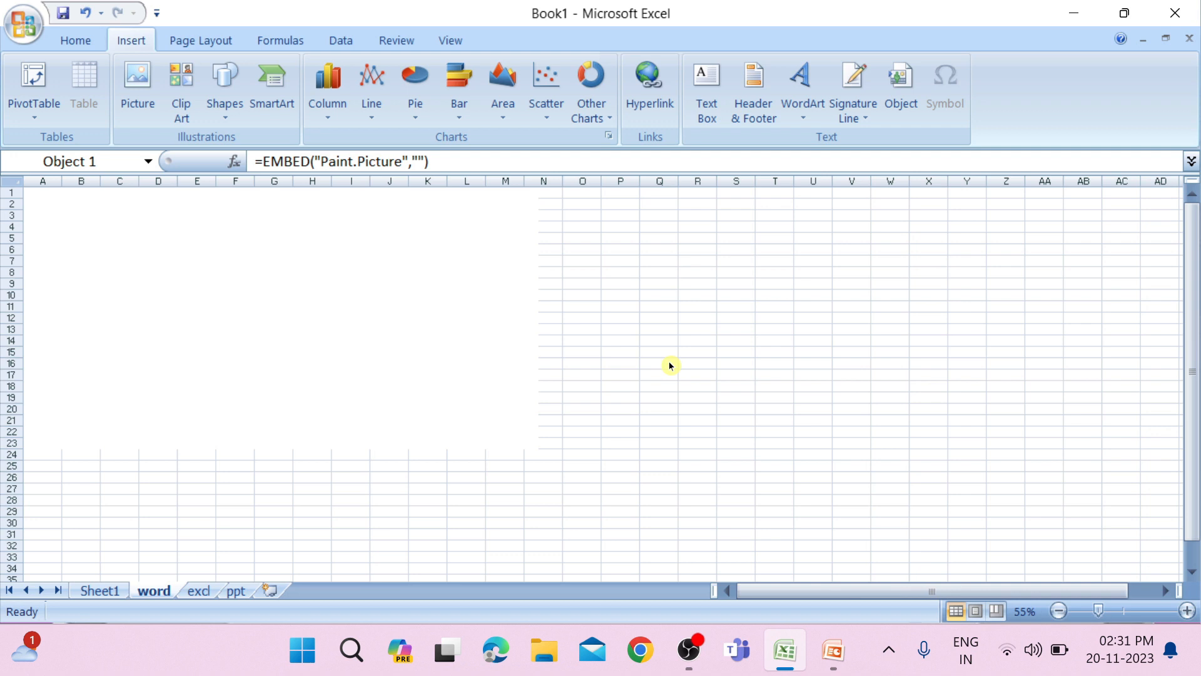
{"action": "left_click_drag", "start_coordinate": [538, 448], "coordinate": [574, 331]}
{"action": "scroll", "coordinate": [632, 337], "scroll_direction": "up", "scroll_amount": 1}
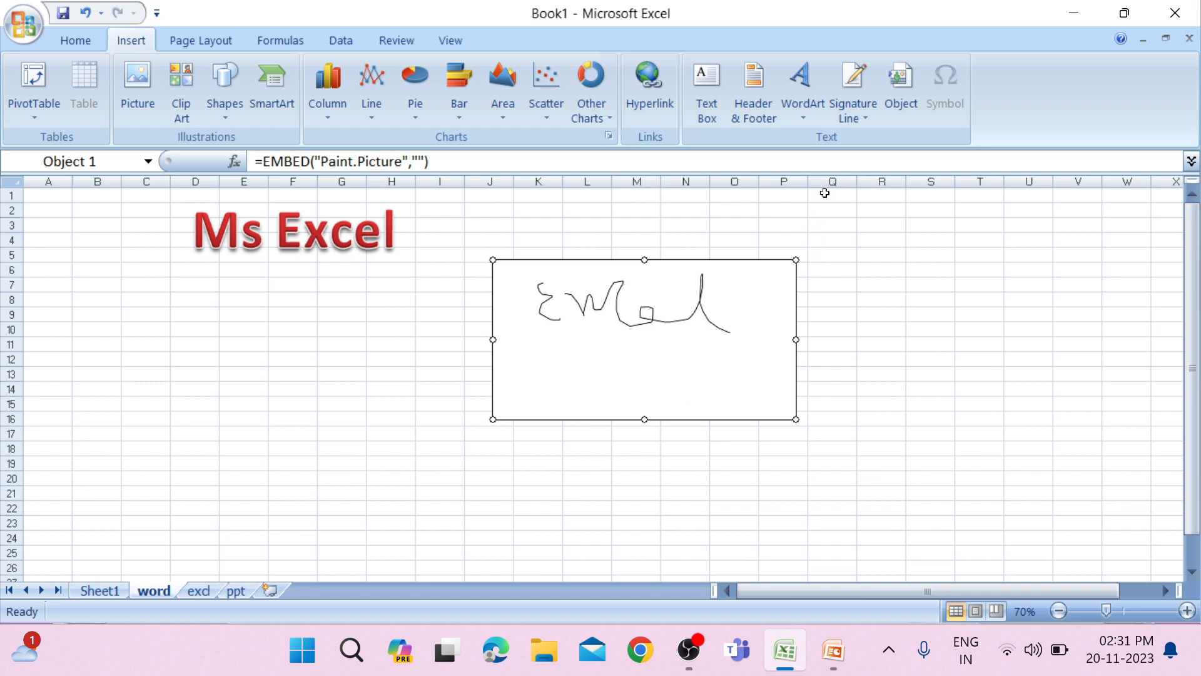
Insert the symbol Ģ (Latin capital letter G with cedilla, code 0122) in cell T11.
{"action": "left_click", "coordinate": [997, 341]}
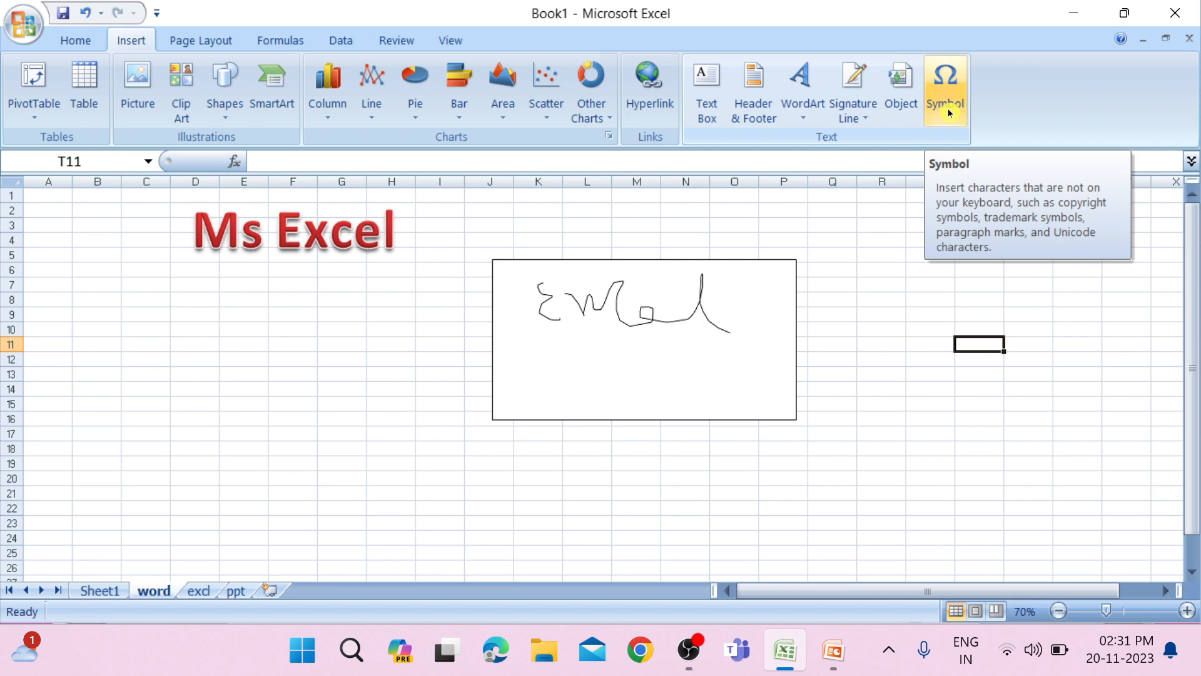
{"action": "left_click", "coordinate": [915, 109]}
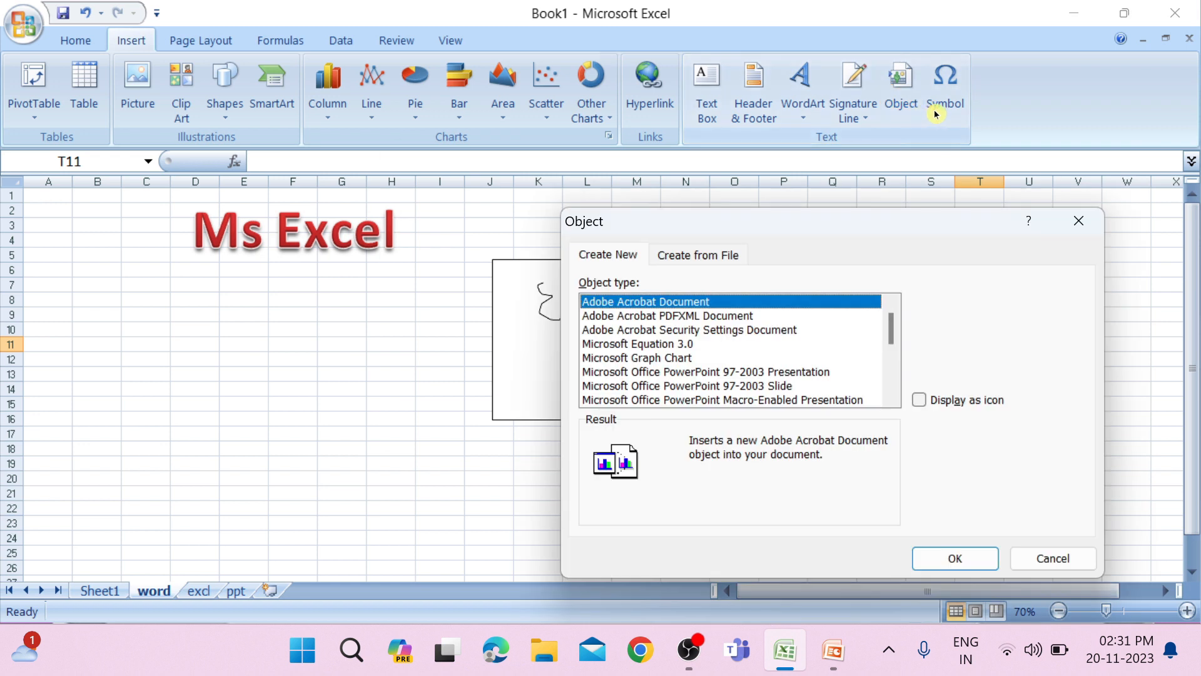
{"action": "left_click", "coordinate": [1077, 220]}
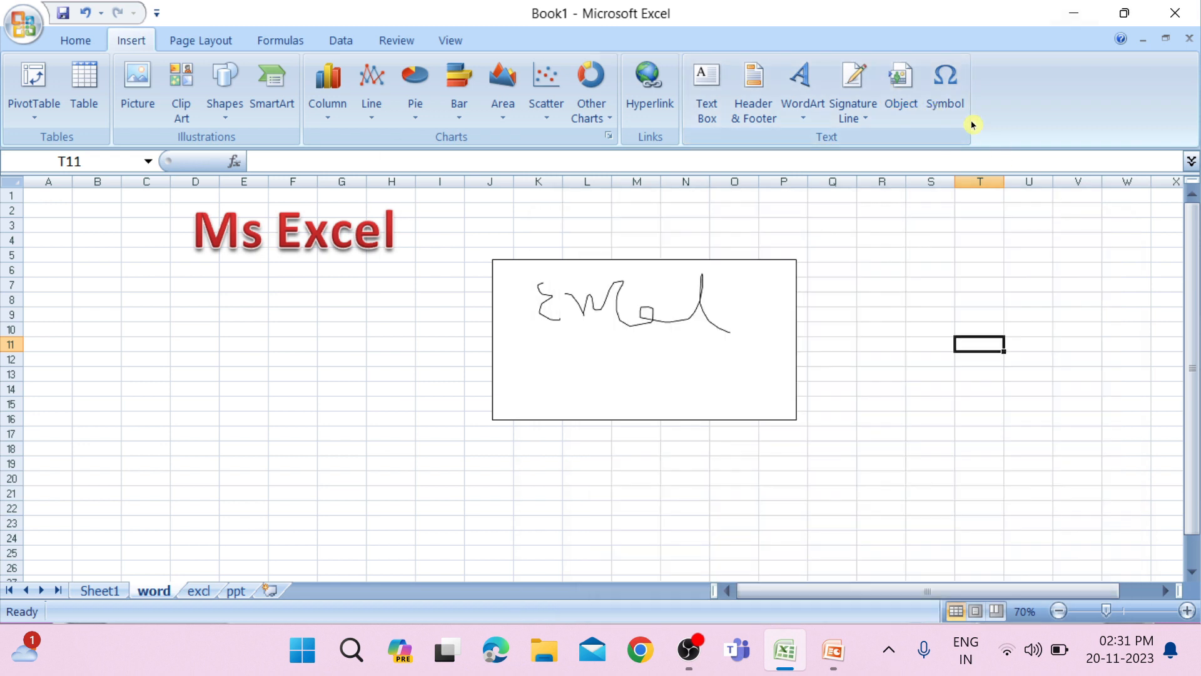
{"action": "left_click", "coordinate": [947, 91]}
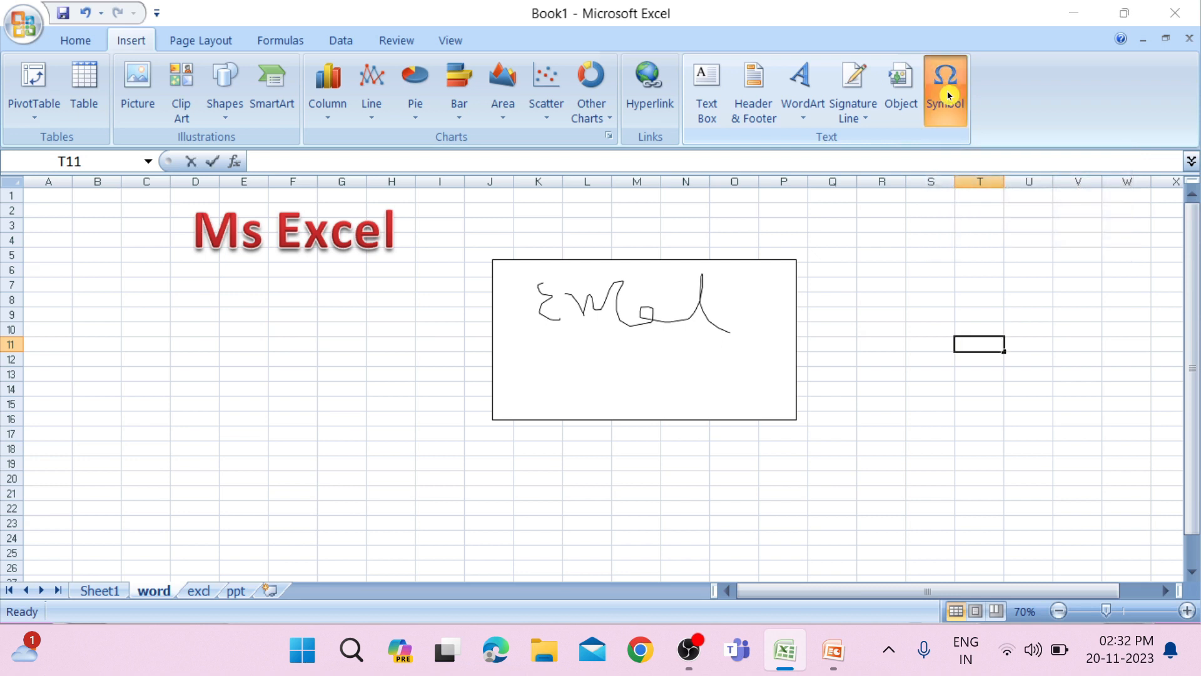
{"action": "left_click_drag", "start_coordinate": [885, 206], "coordinate": [486, 188]}
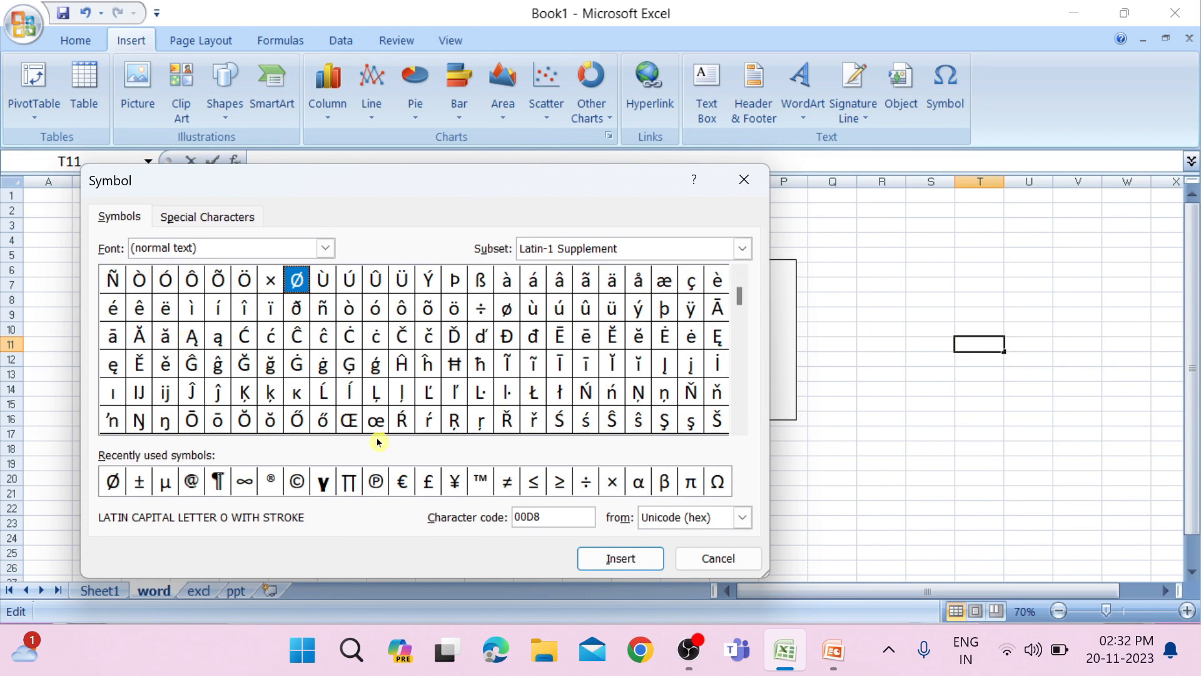
{"action": "left_click", "coordinate": [348, 362]}
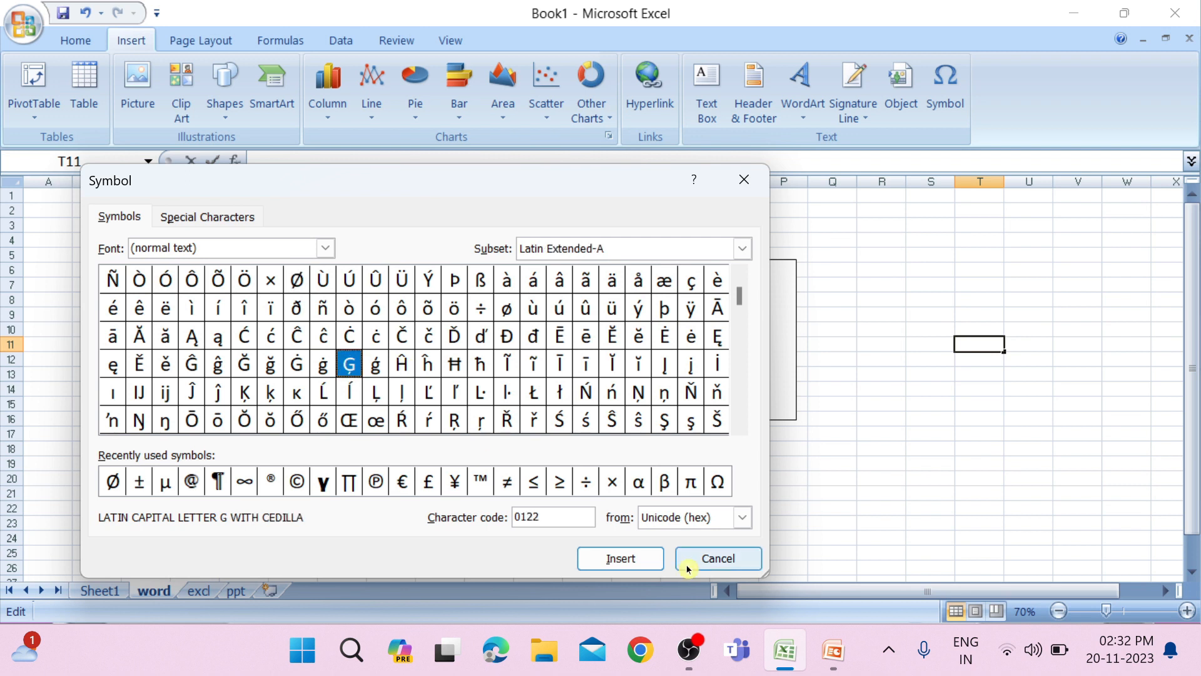
{"action": "left_click", "coordinate": [629, 562]}
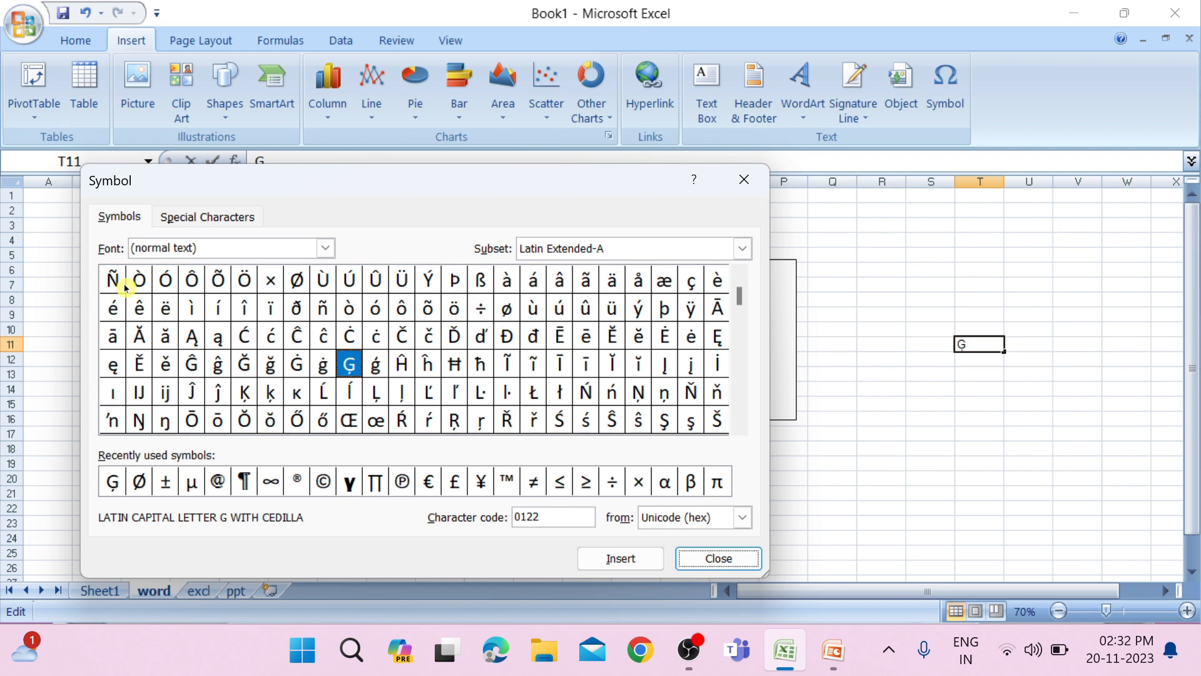
Switch the symbol font to Bodoni MT Condensed and add the copyright sign © after the Ģ in T11.
{"action": "left_click", "coordinate": [325, 248]}
{"action": "scroll", "coordinate": [243, 333], "scroll_direction": "down", "scroll_amount": 2}
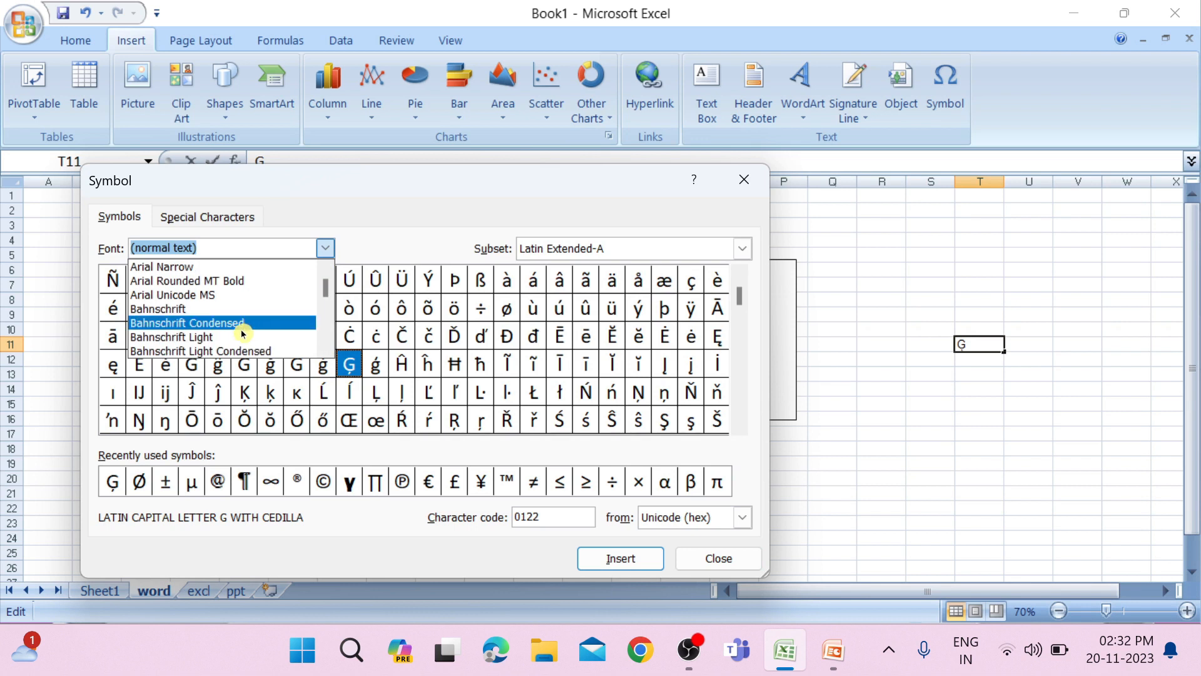
{"action": "left_click", "coordinate": [188, 309]}
{"action": "left_click", "coordinate": [325, 248]}
{"action": "scroll", "coordinate": [306, 290], "scroll_direction": "down", "scroll_amount": 5}
{"action": "left_click", "coordinate": [244, 350]}
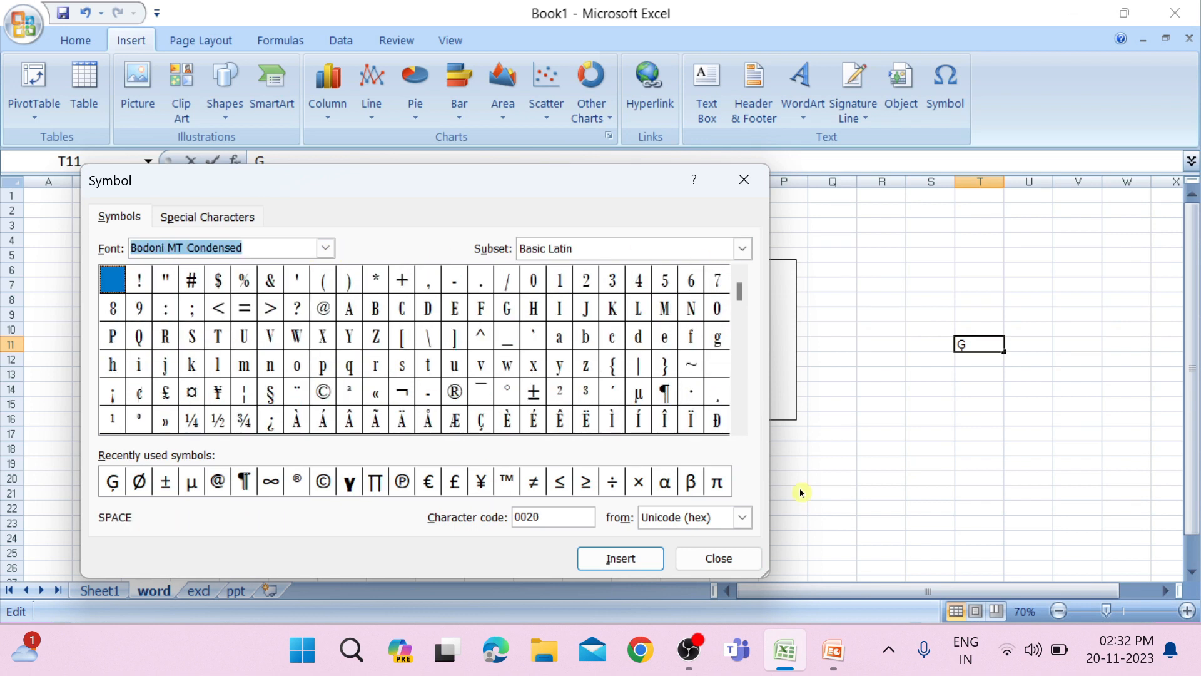
{"action": "left_click", "coordinate": [323, 392]}
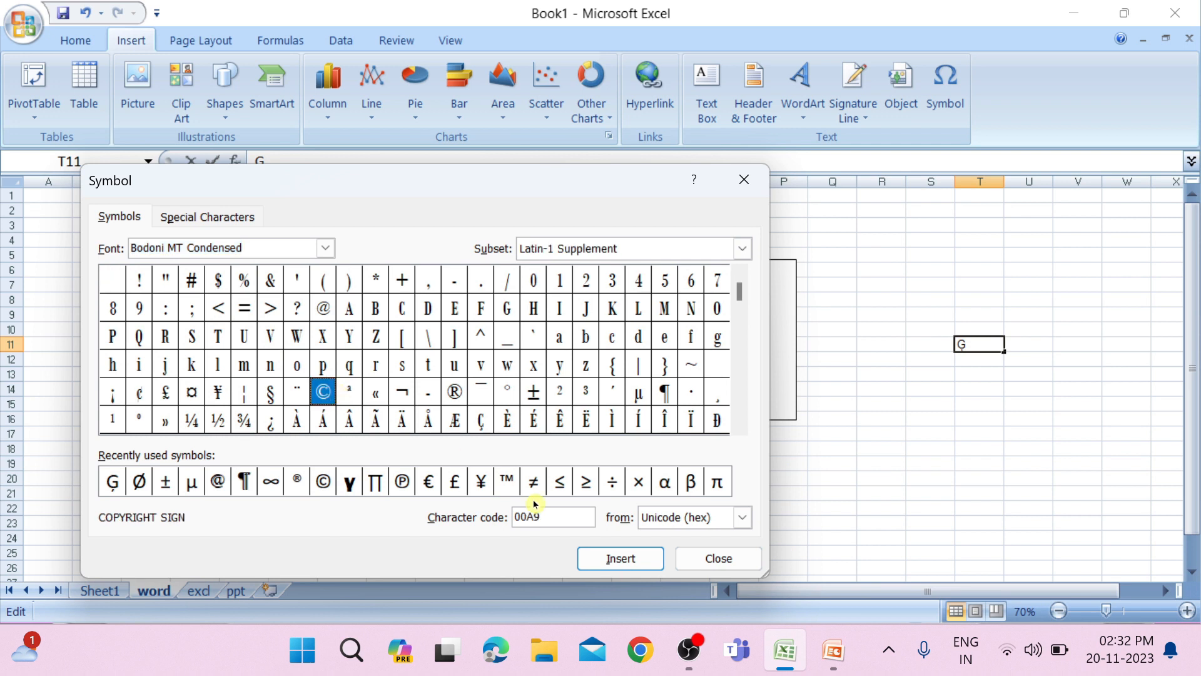
{"action": "left_click", "coordinate": [633, 566]}
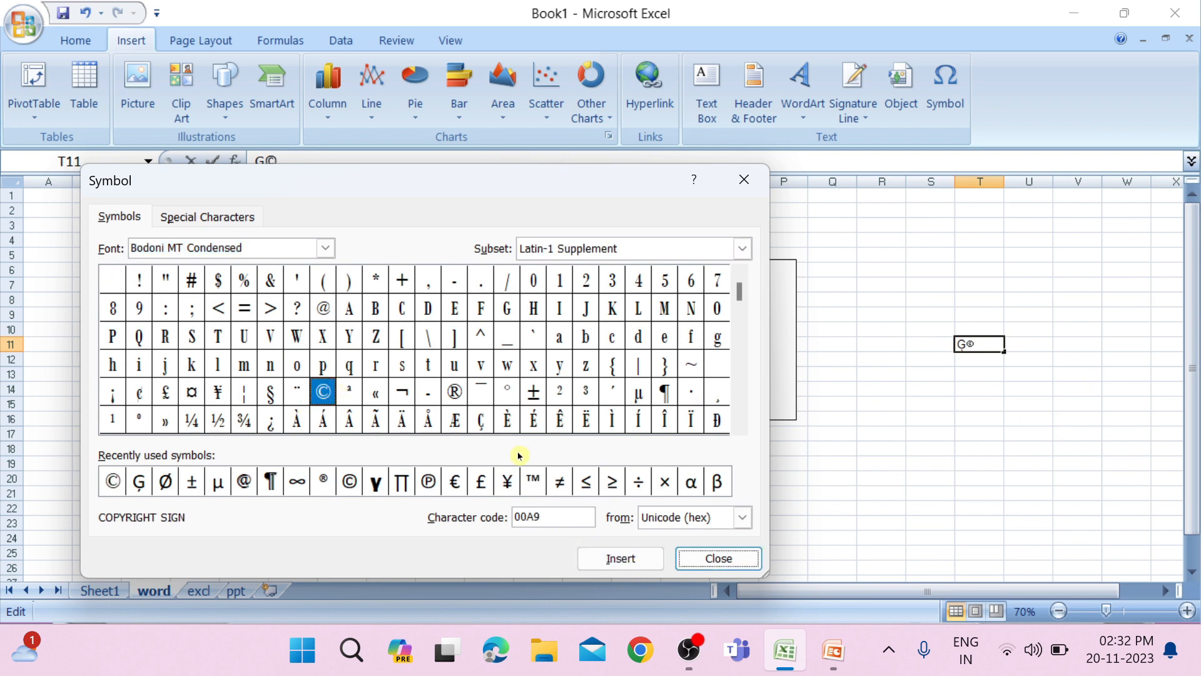
Look over the symbol subsets, including Latin Extended-A, and the special characters list, and close the Symbol dialog.
{"action": "left_click", "coordinate": [748, 250]}
{"action": "left_click", "coordinate": [559, 367]}
{"action": "left_click", "coordinate": [741, 248]}
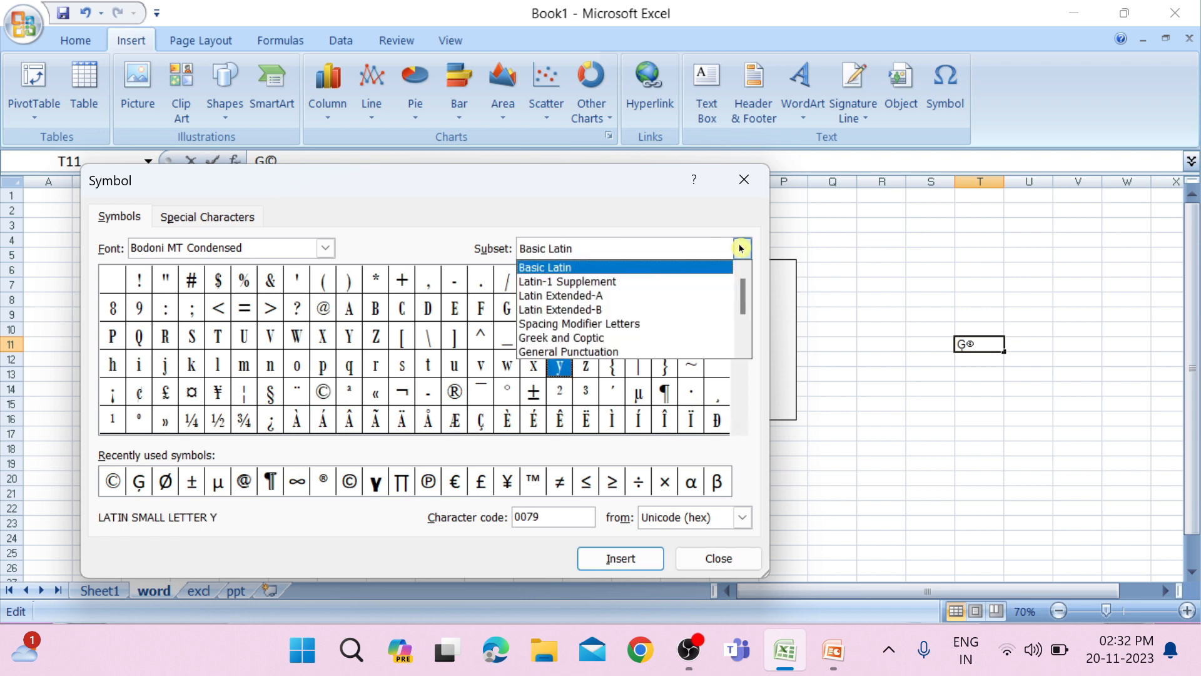
{"action": "left_click", "coordinate": [652, 295]}
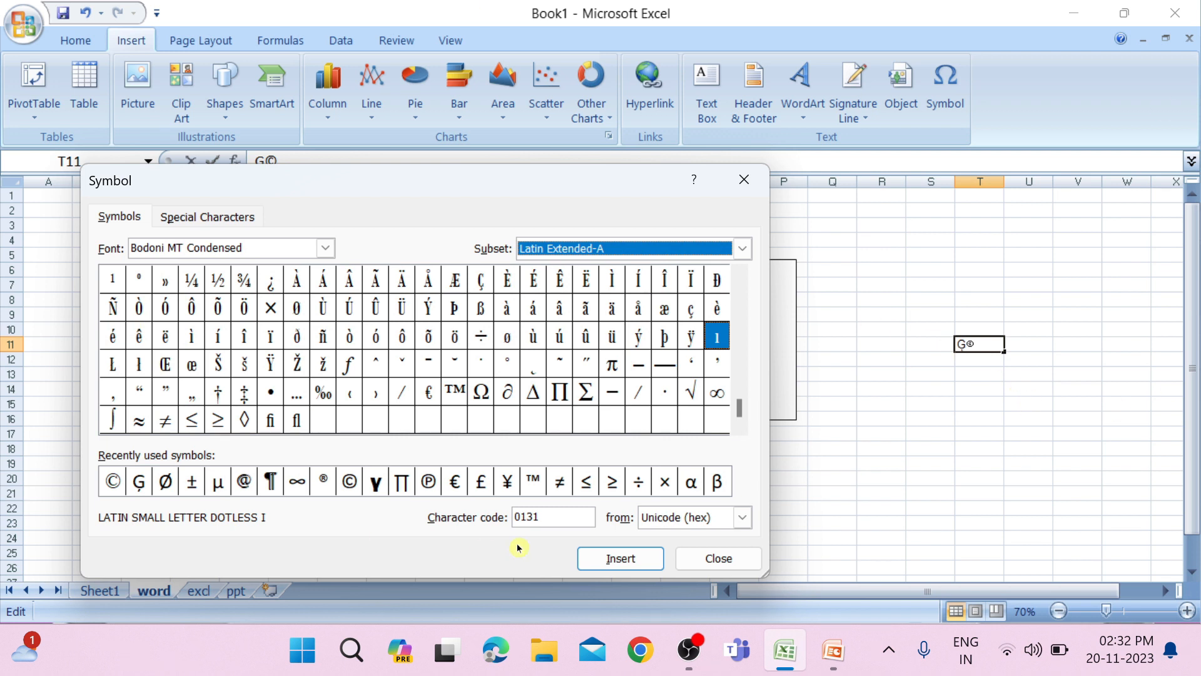
{"action": "left_click", "coordinate": [168, 217]}
{"action": "scroll", "coordinate": [159, 391], "scroll_direction": "down", "scroll_amount": 1}
{"action": "scroll", "coordinate": [158, 394], "scroll_direction": "up", "scroll_amount": 1}
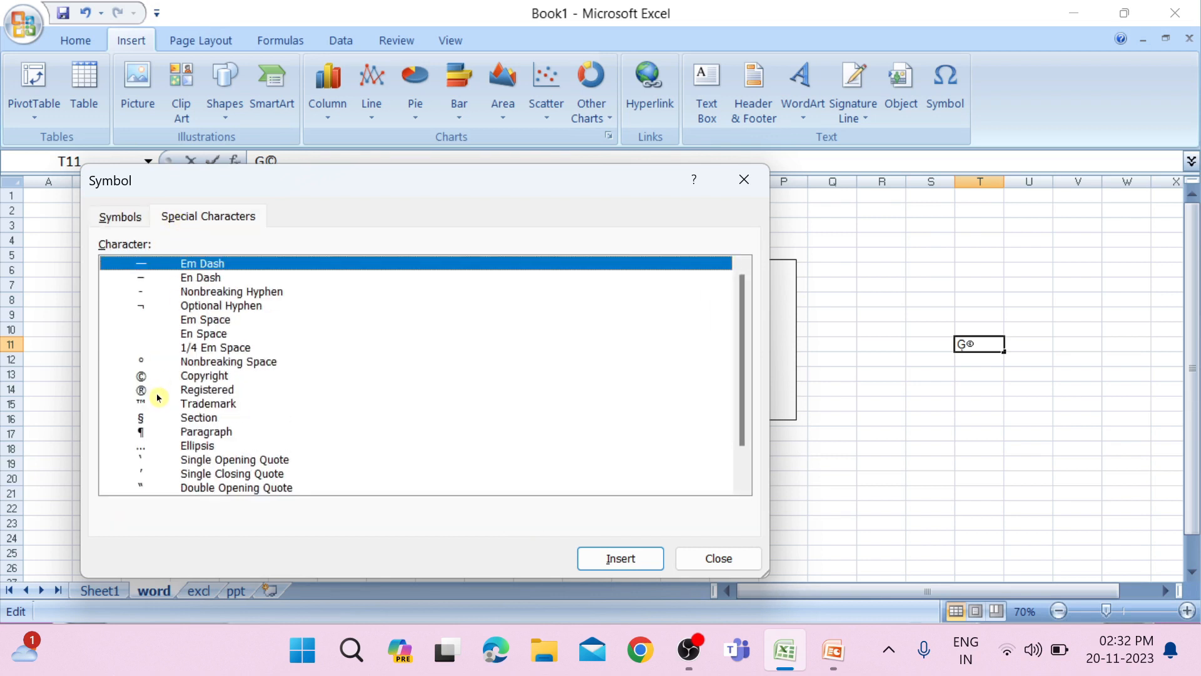
{"action": "scroll", "coordinate": [159, 398], "scroll_direction": "down", "scroll_amount": 1}
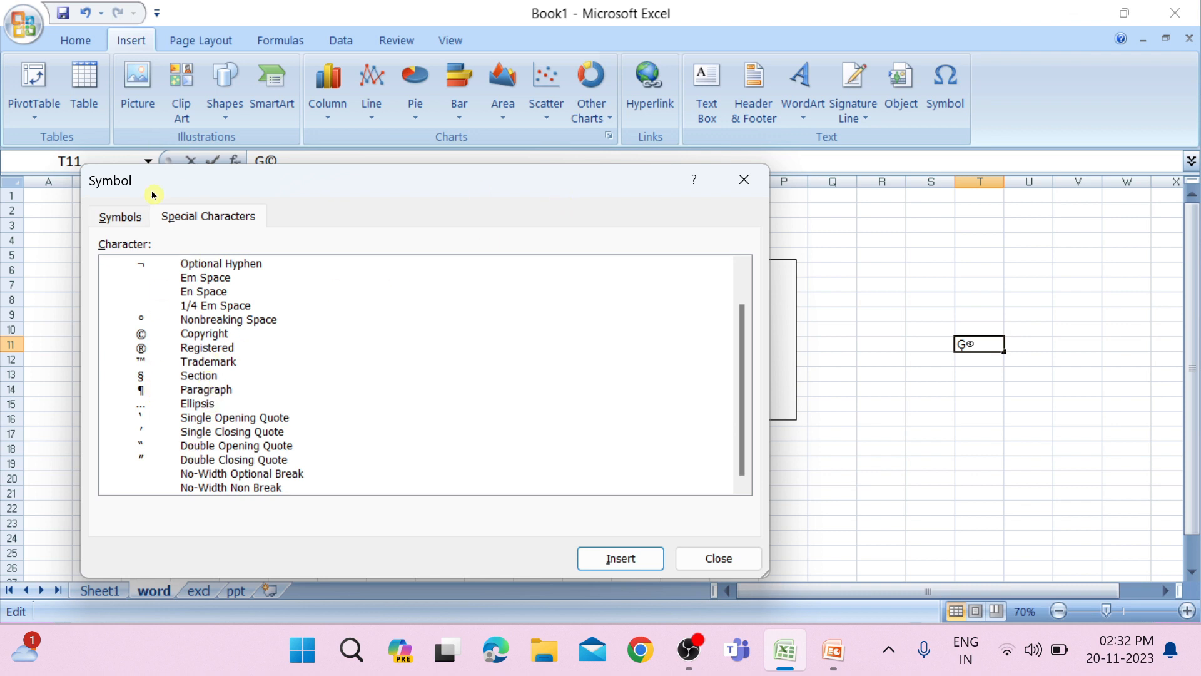
{"action": "left_click", "coordinate": [97, 224]}
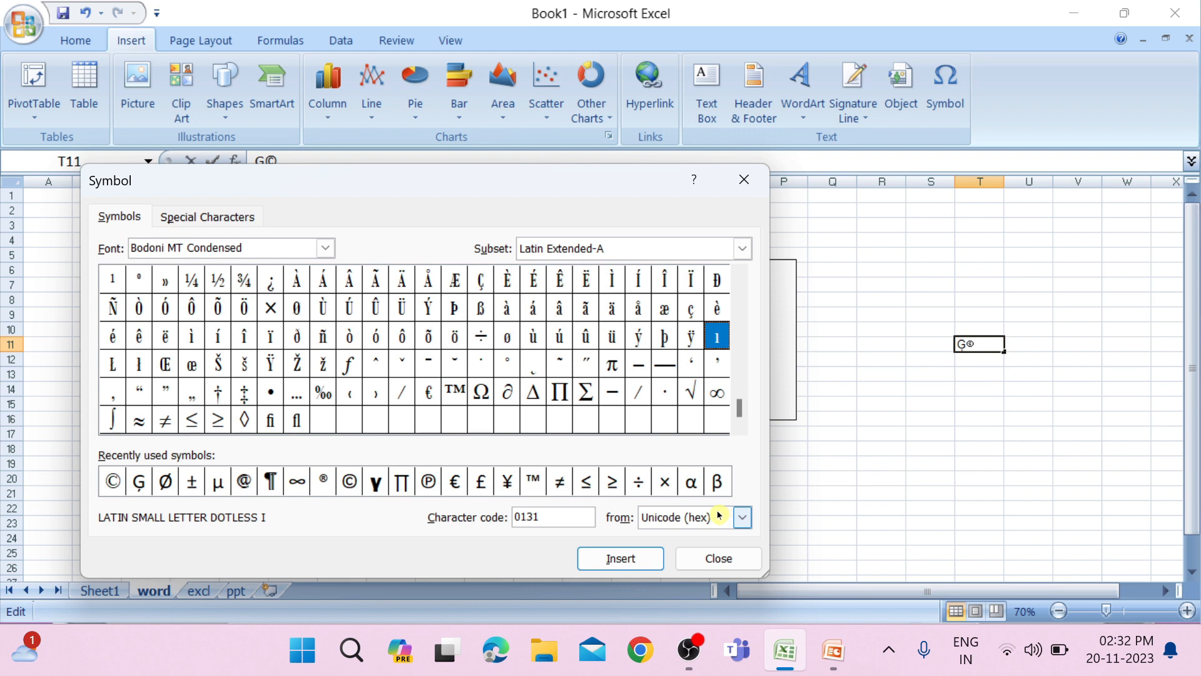
{"action": "left_click", "coordinate": [738, 183]}
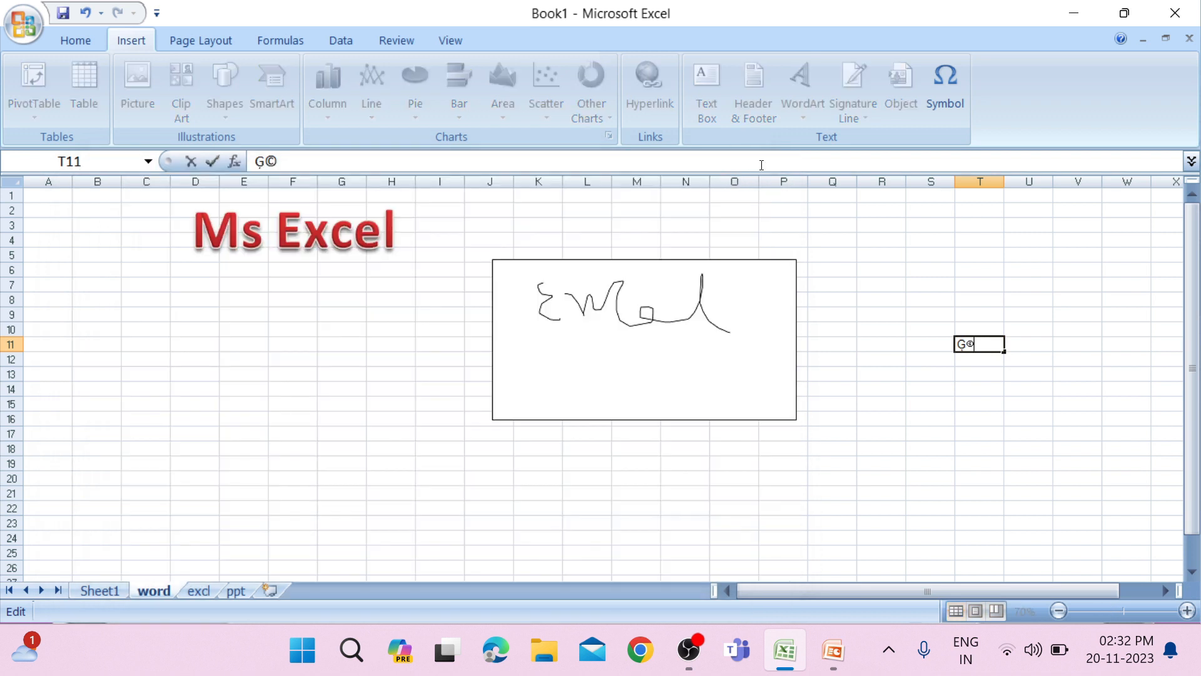
Insert a Microsoft Office signature line at cell T16 with the suggested signer's name and the title TL.
{"action": "left_click", "coordinate": [964, 417]}
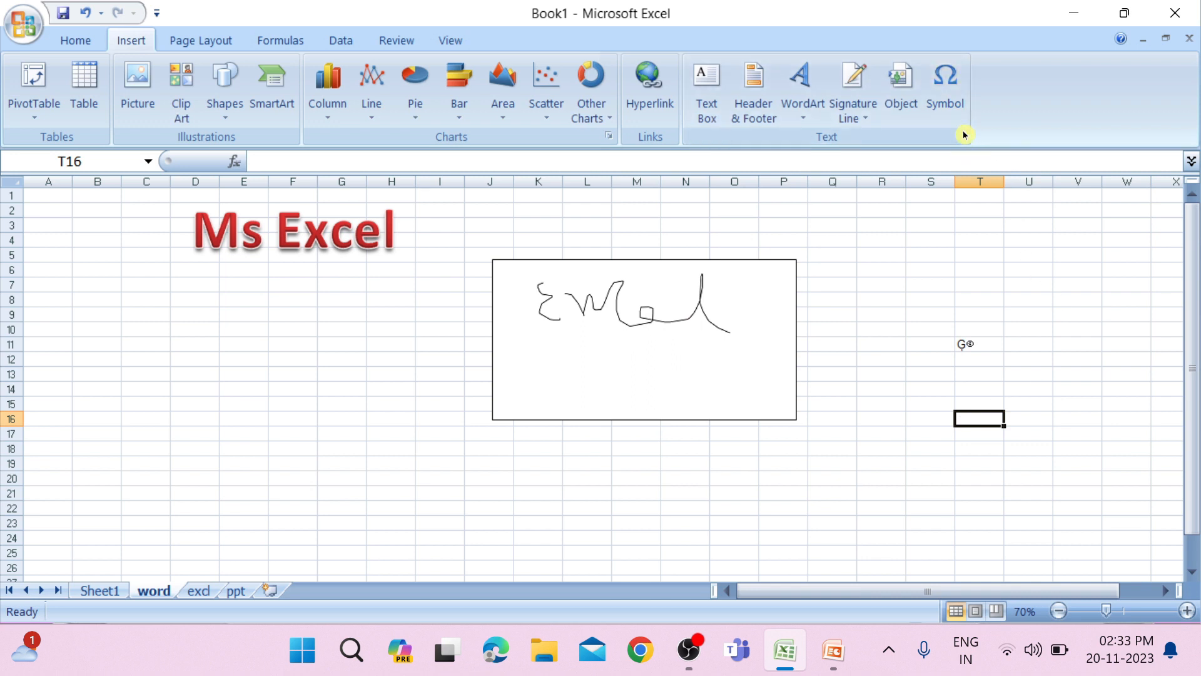
{"action": "left_click", "coordinate": [855, 118]}
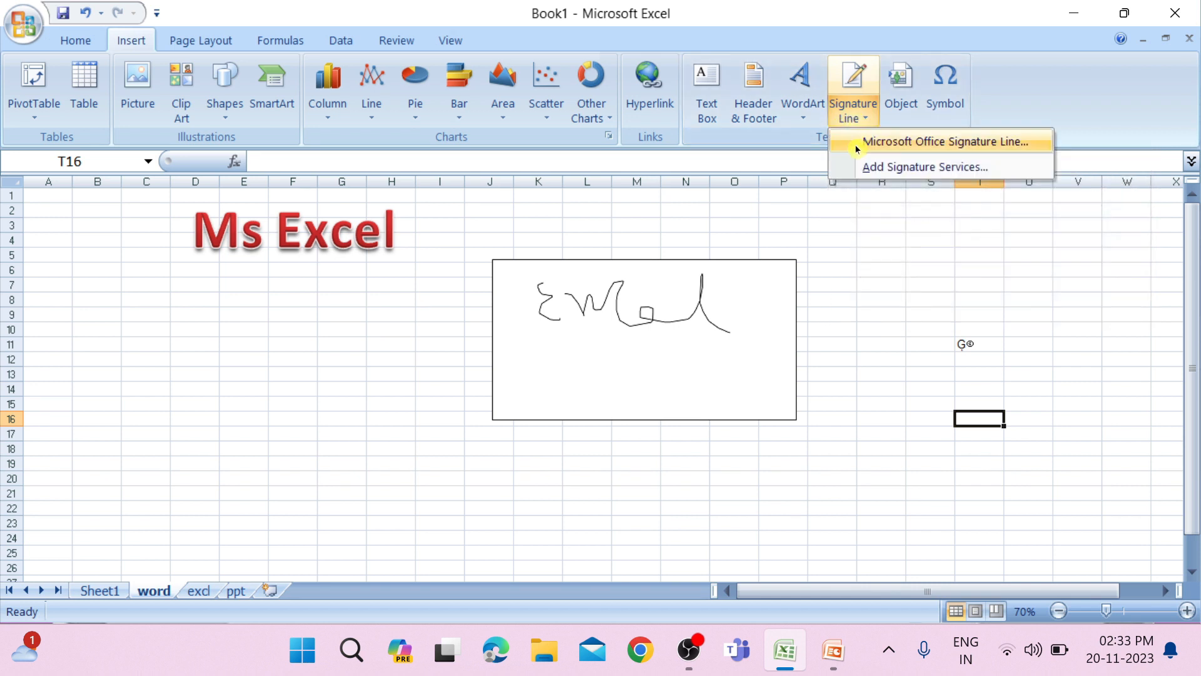
{"action": "left_click", "coordinate": [1036, 144]}
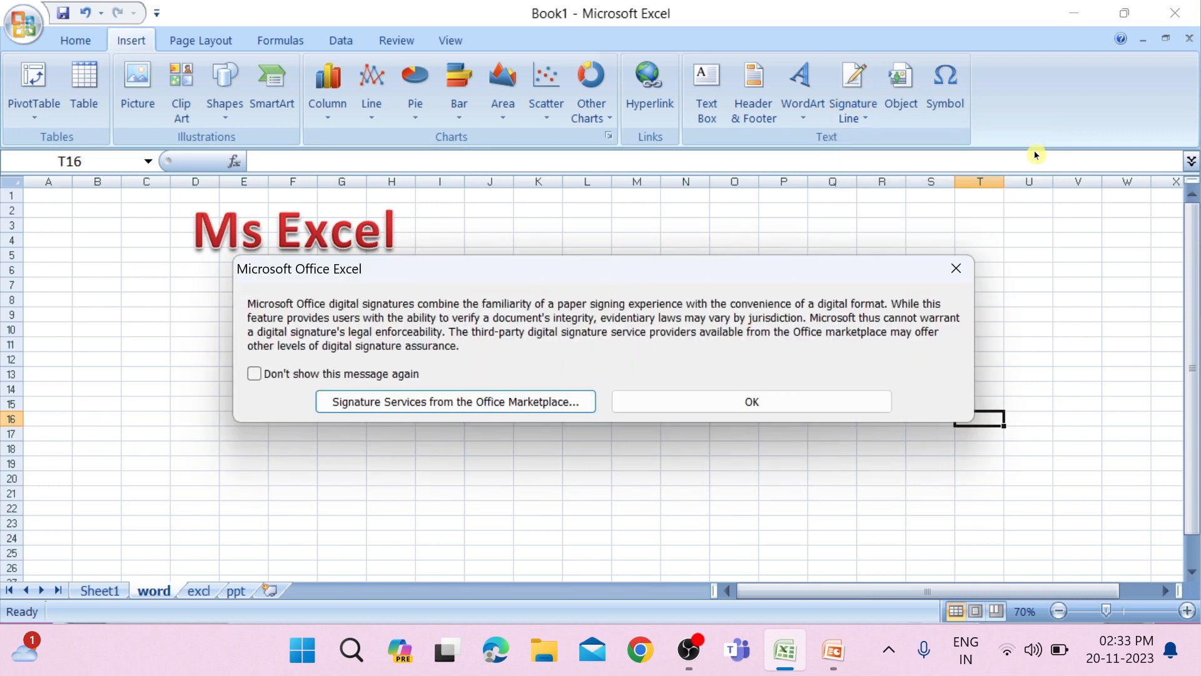
{"action": "left_click", "coordinate": [752, 398]}
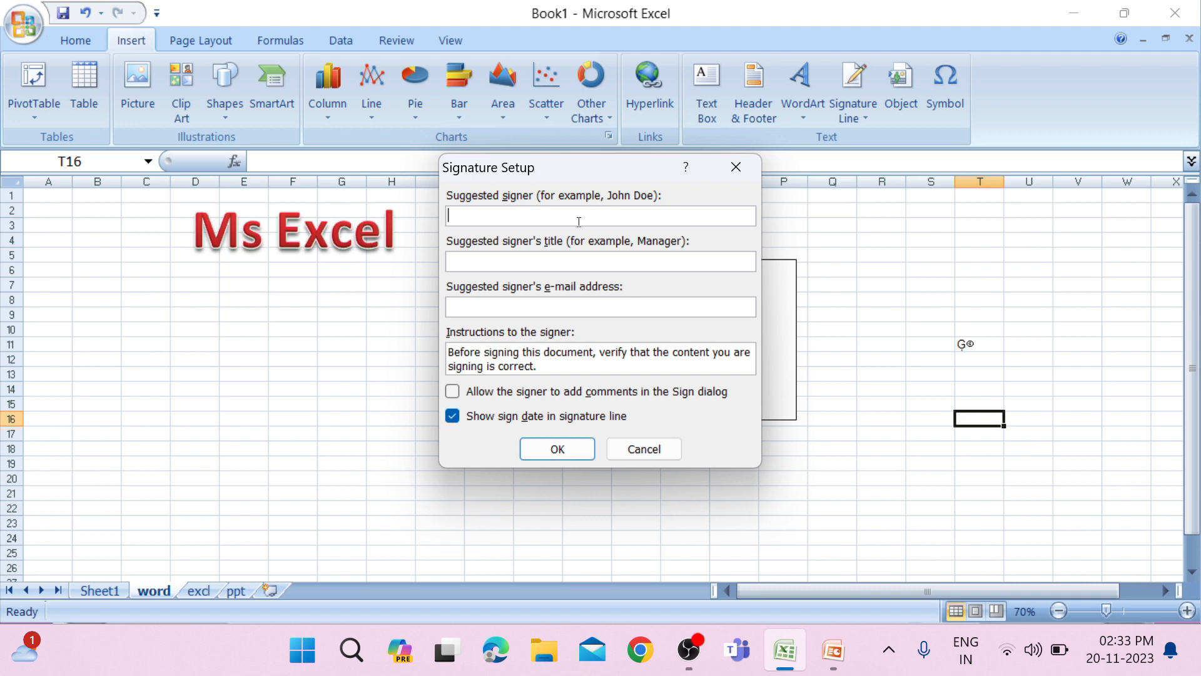
{"action": "type", "text": "ja"}
{"action": "left_click", "coordinate": [550, 448]}
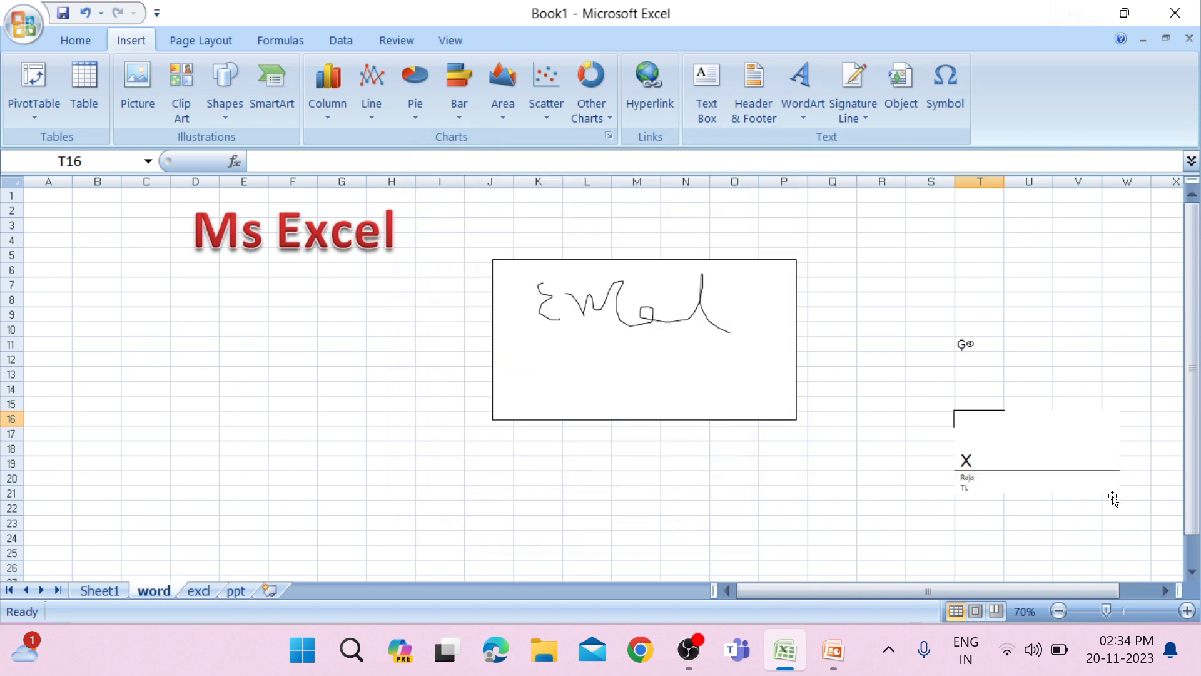
Try to sign the signature line at T16, accepting the digital signature notice.
{"action": "scroll", "coordinate": [1088, 492], "scroll_direction": "up", "scroll_amount": 2}
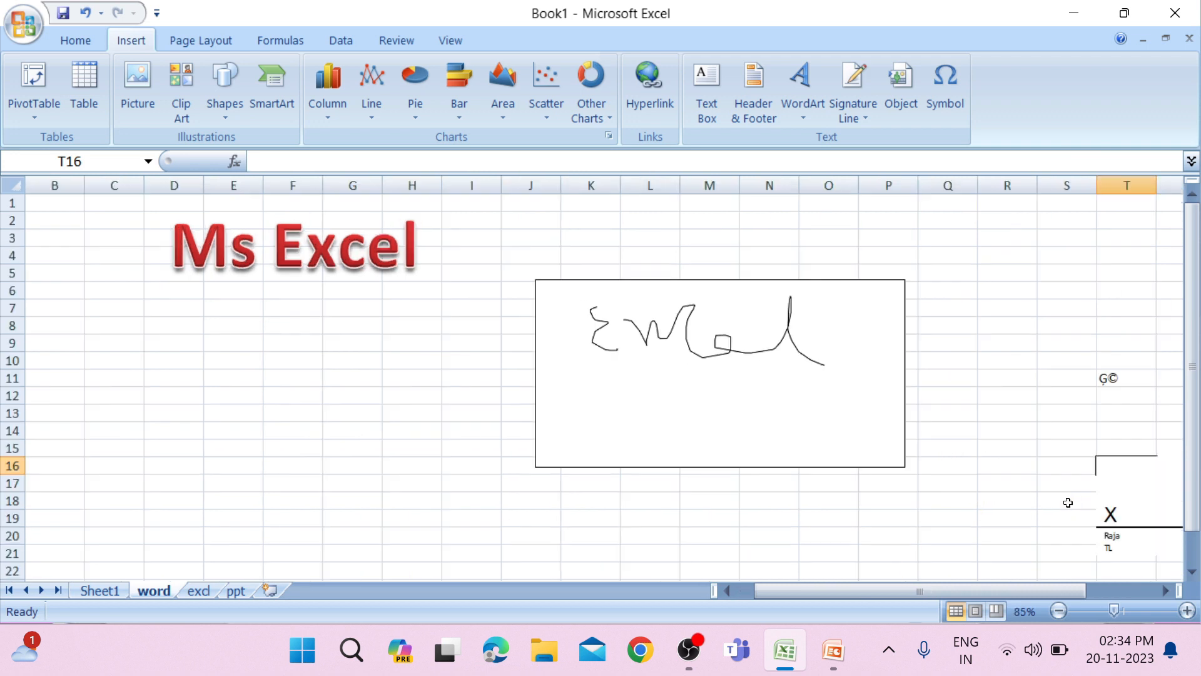
{"action": "left_click_drag", "start_coordinate": [903, 593], "coordinate": [975, 594]}
{"action": "scroll", "coordinate": [949, 541], "scroll_direction": "down", "scroll_amount": 3}
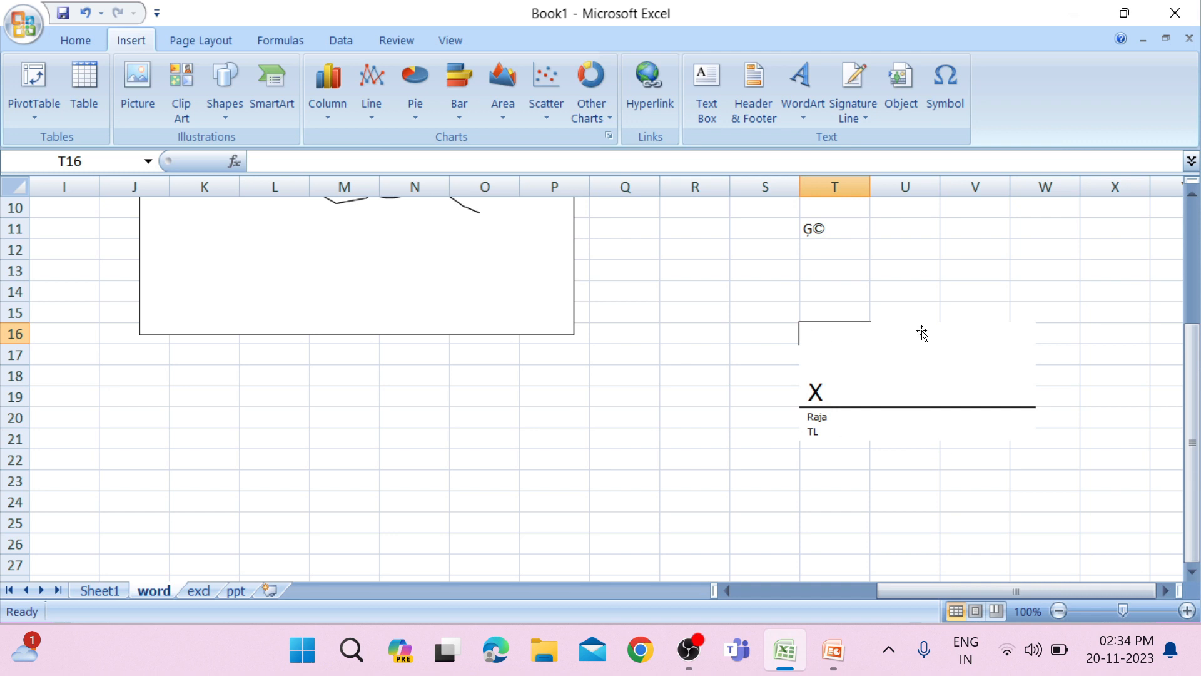
{"action": "left_click", "coordinate": [863, 396]}
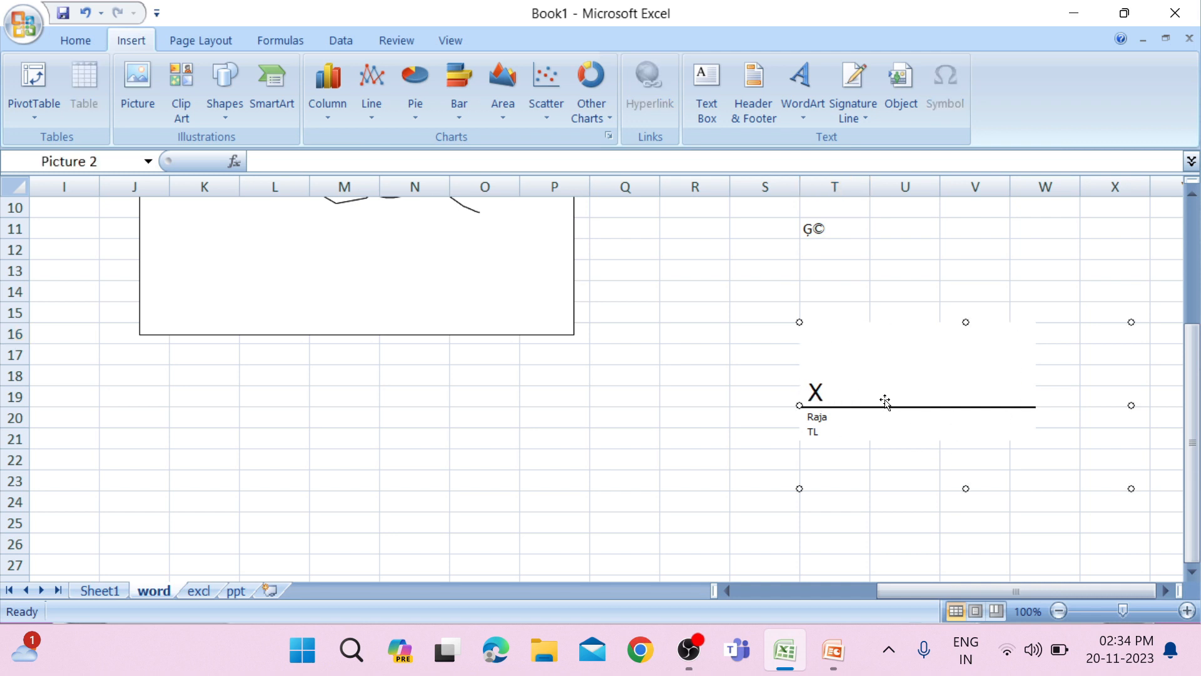
{"action": "right_click", "coordinate": [849, 395]}
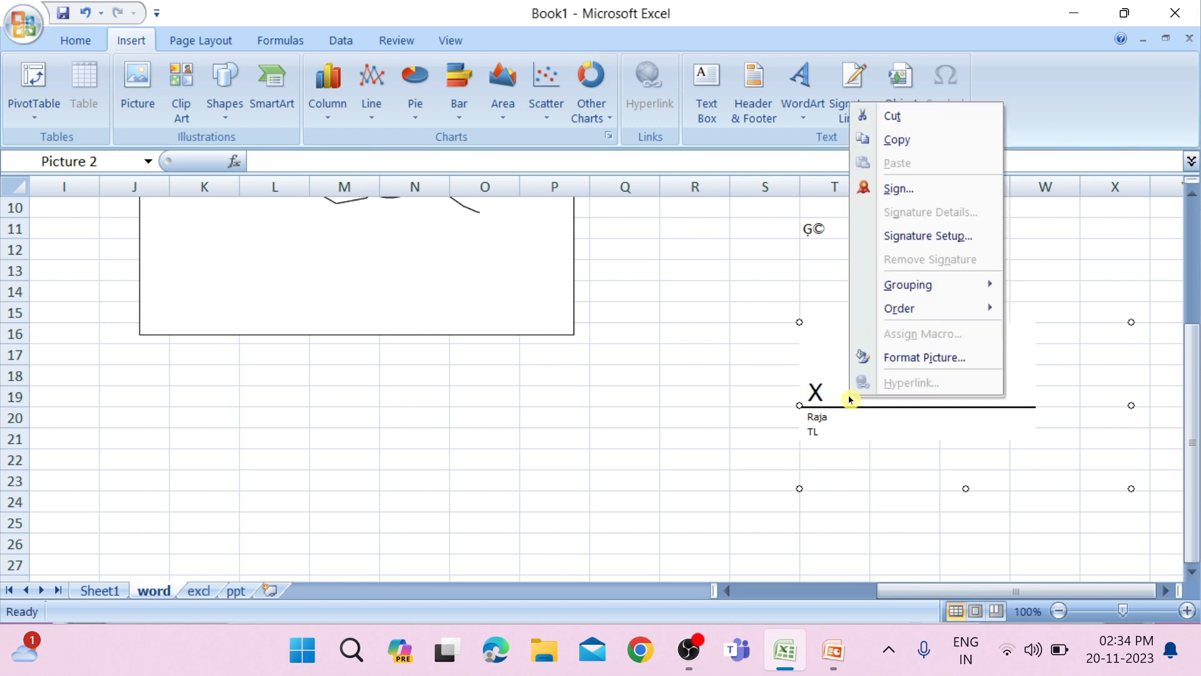
{"action": "left_click", "coordinate": [891, 185]}
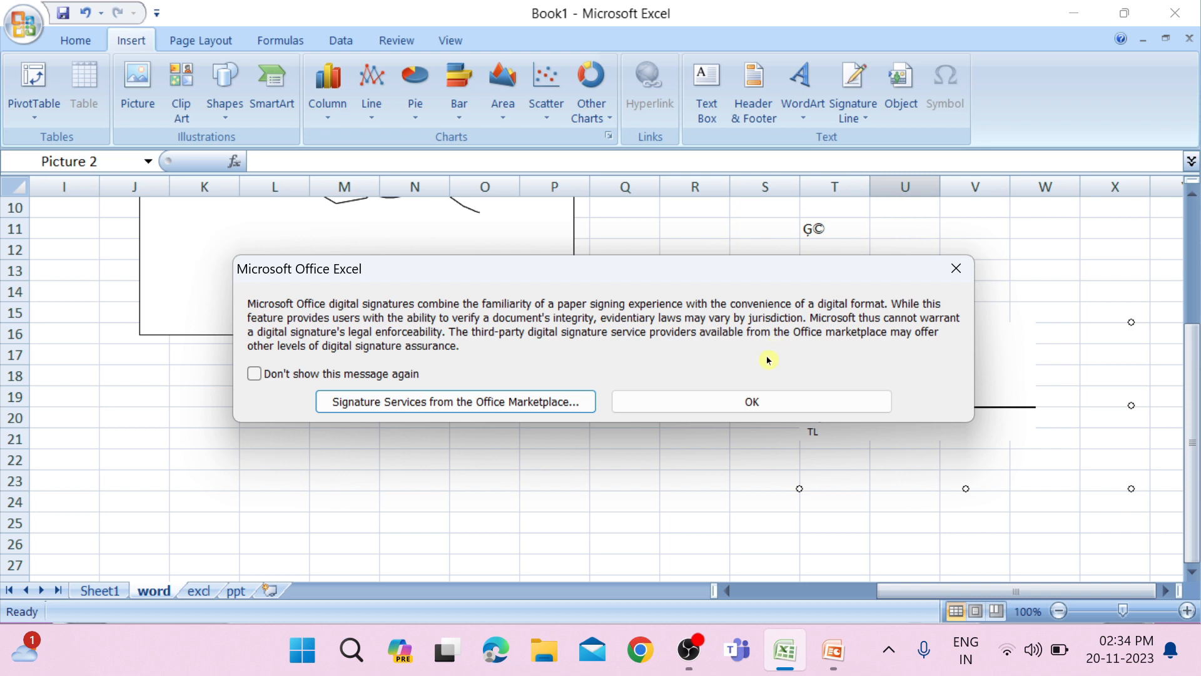
{"action": "left_click", "coordinate": [753, 401]}
{"action": "right_click", "coordinate": [840, 361]}
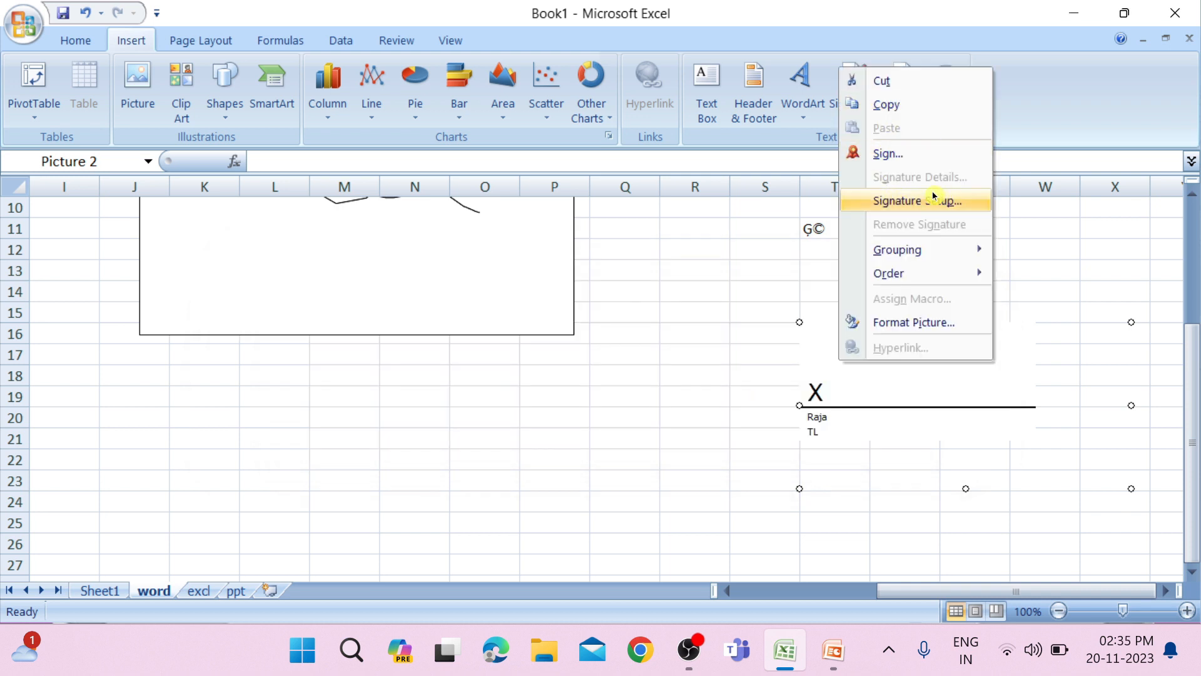
{"action": "left_click", "coordinate": [906, 444]}
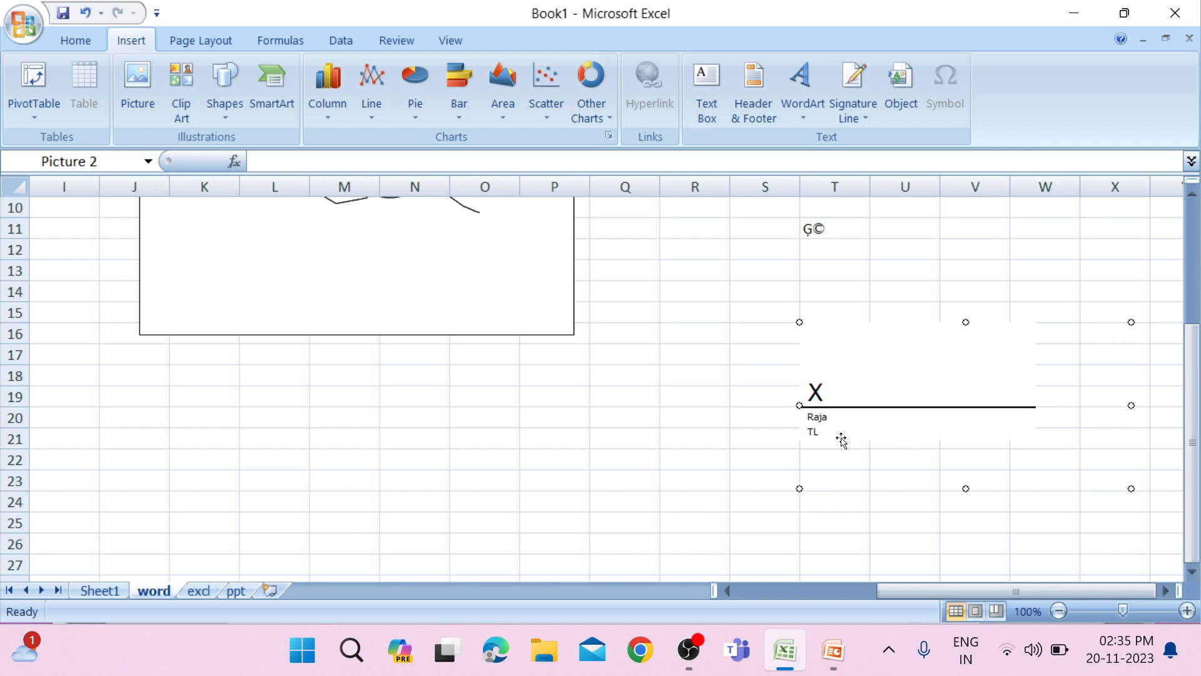
Switch to File Explorer, open Local Disk (C:) from This PC and maximize the window.
{"action": "left_click", "coordinate": [554, 659]}
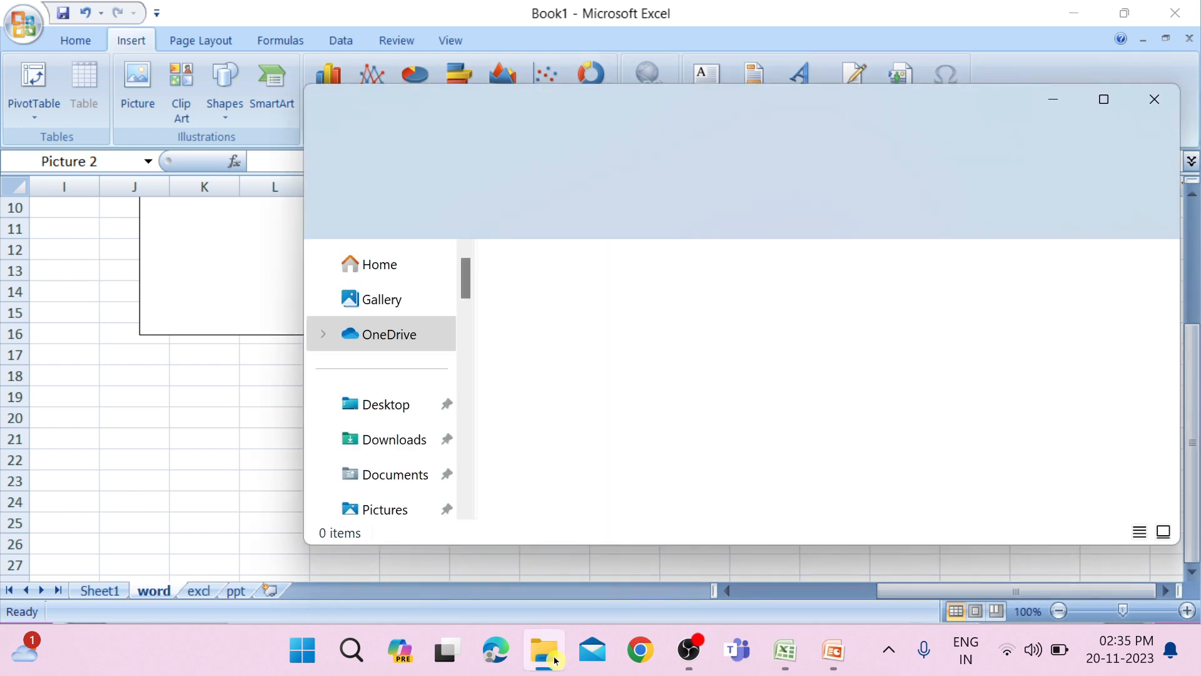
{"action": "scroll", "coordinate": [383, 409], "scroll_direction": "down", "scroll_amount": 10}
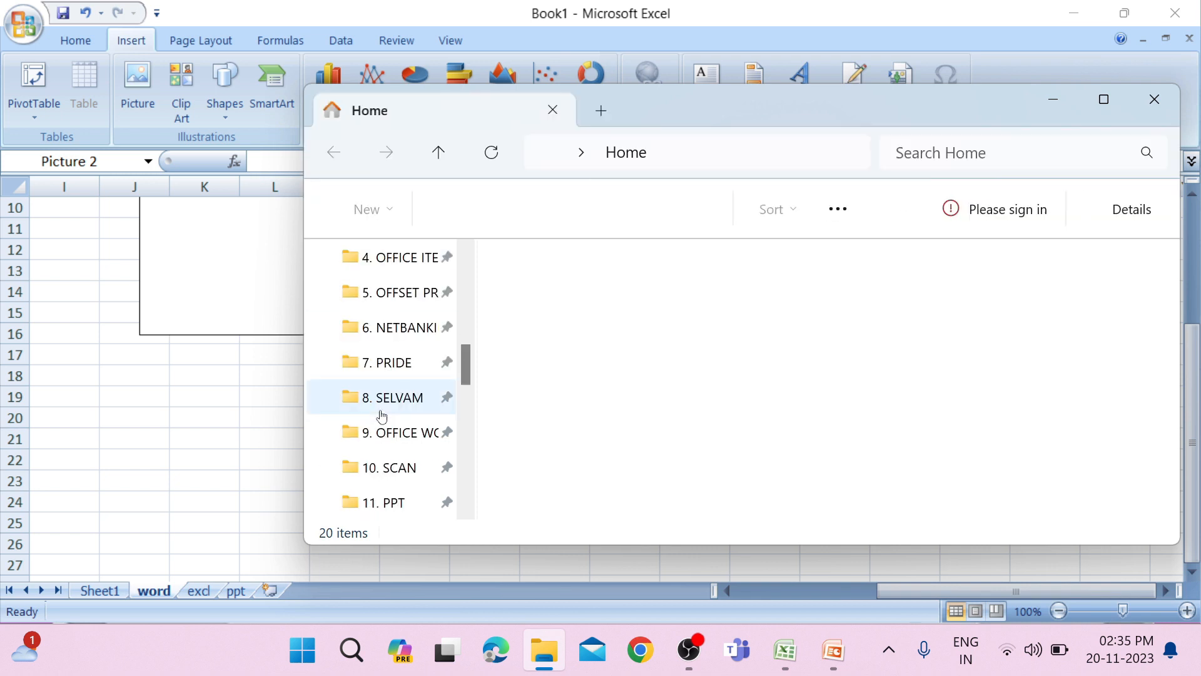
{"action": "left_click", "coordinate": [380, 431]}
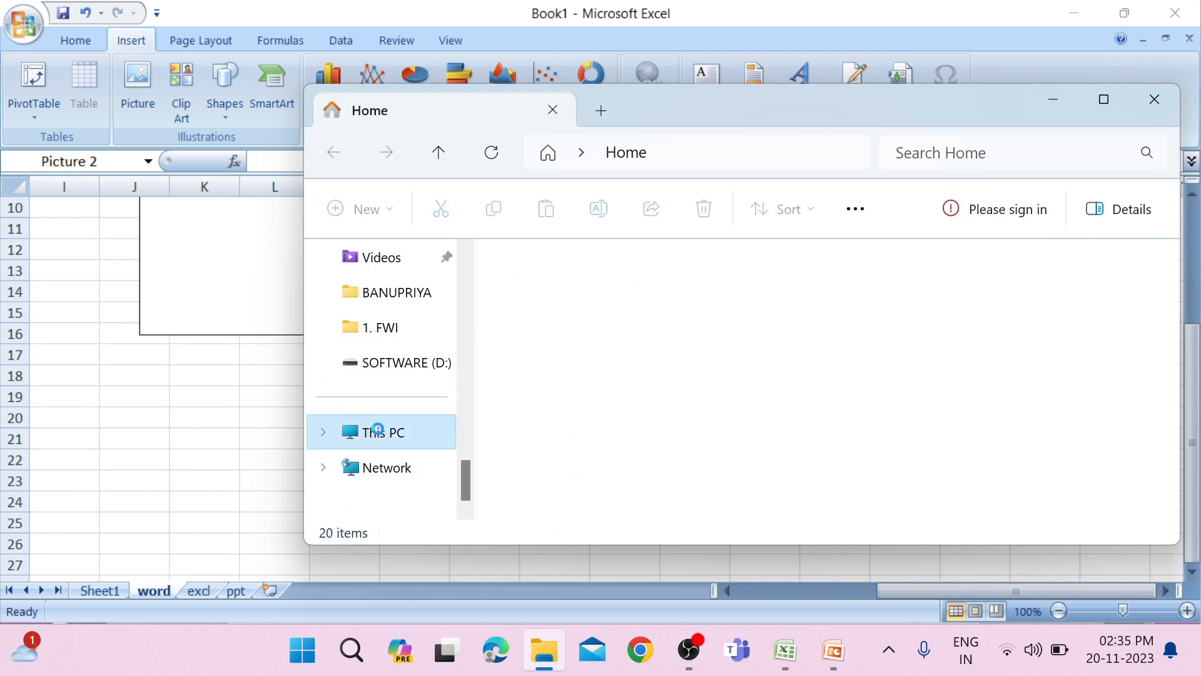
{"action": "left_click", "coordinate": [653, 303]}
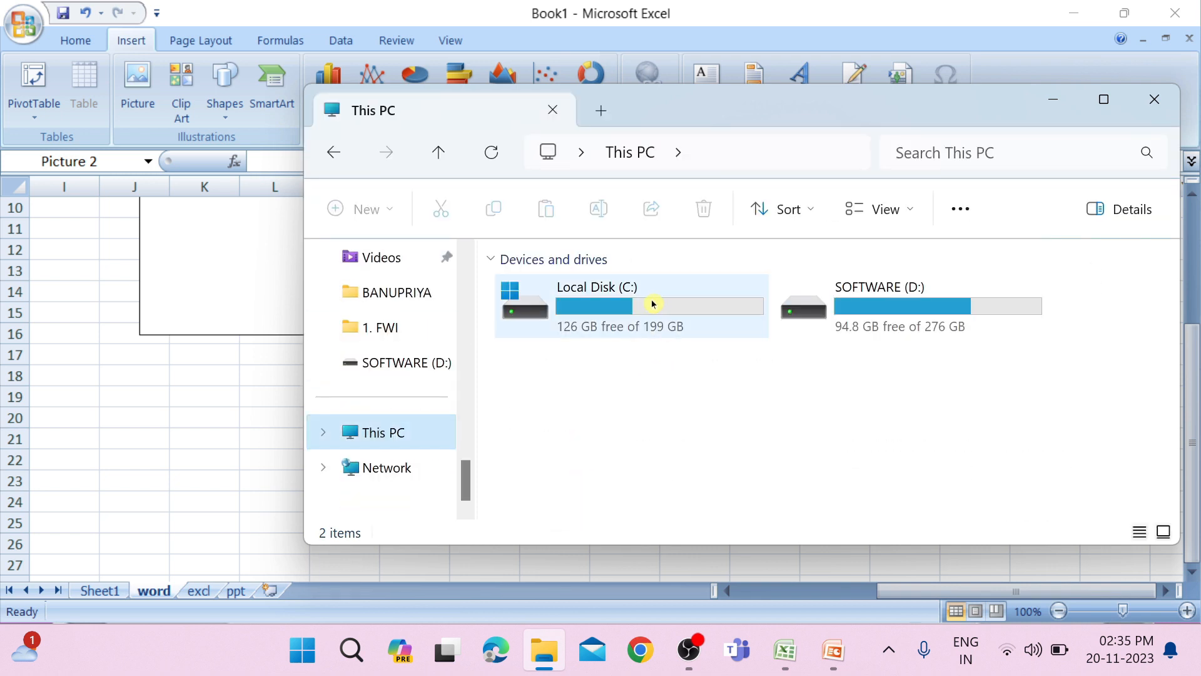
{"action": "double_click", "coordinate": [653, 303]}
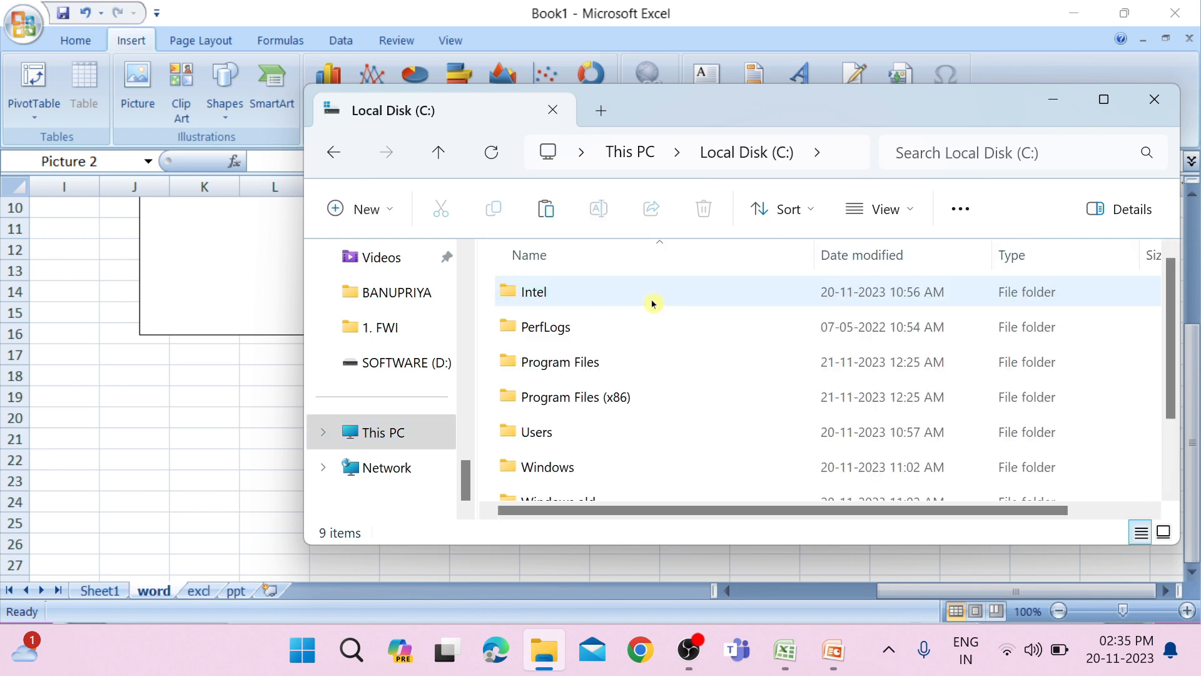
{"action": "left_click", "coordinate": [1104, 99]}
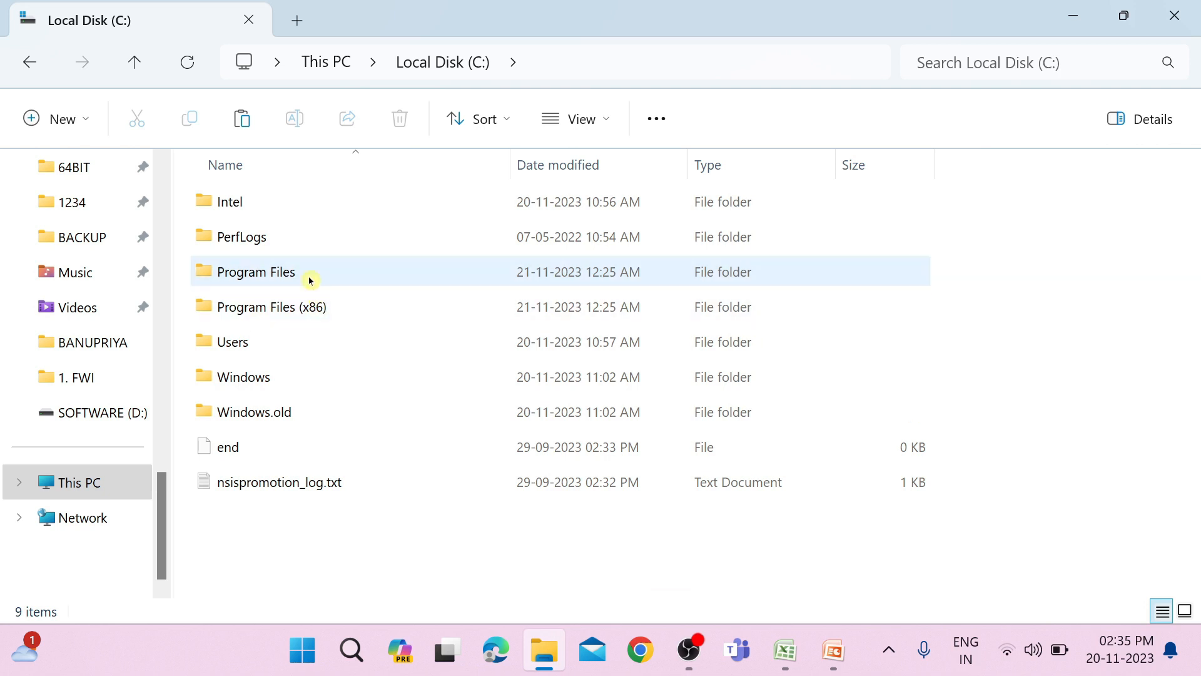
Look through the Office12 and Office15 folders in Program Files\Microsoft Office, and return to Local Disk (C:).
{"action": "mouse_move", "coordinate": [309, 279]}
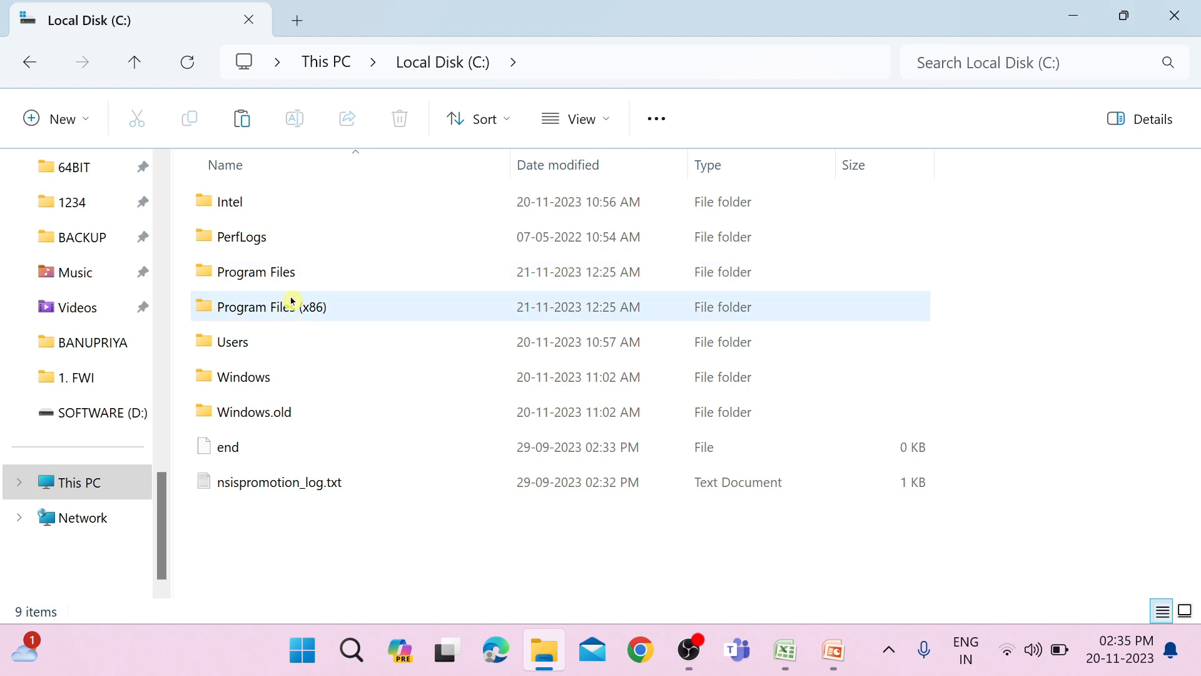
{"action": "double_click", "coordinate": [282, 271]}
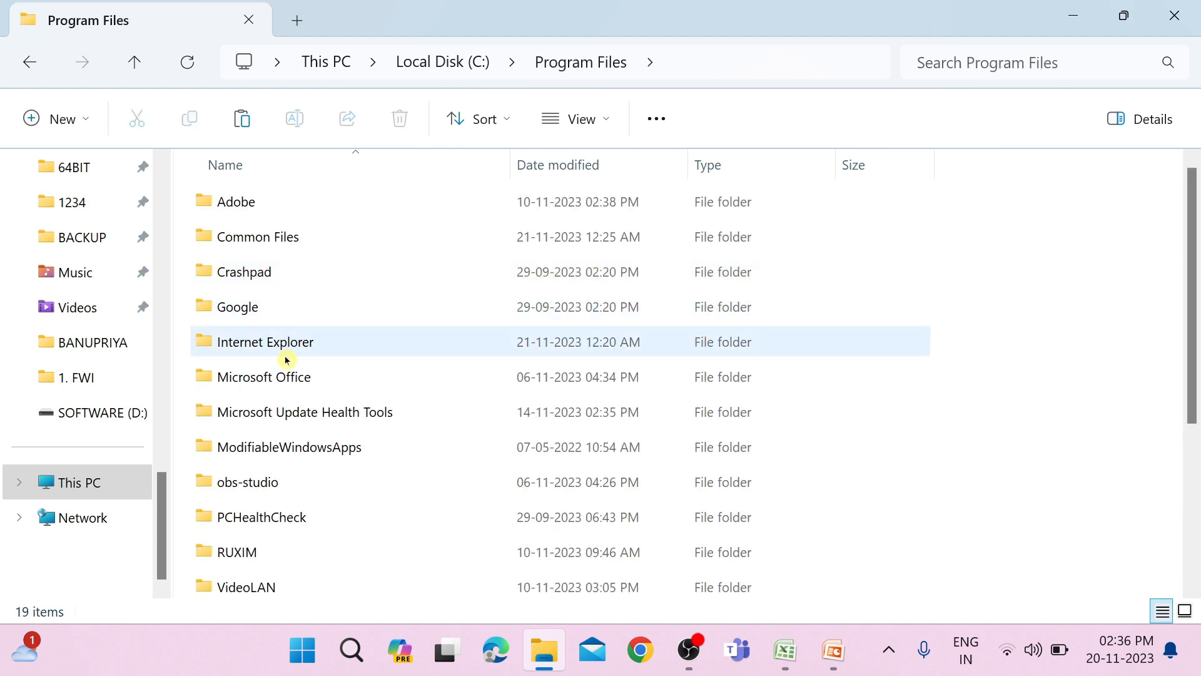
{"action": "double_click", "coordinate": [284, 378]}
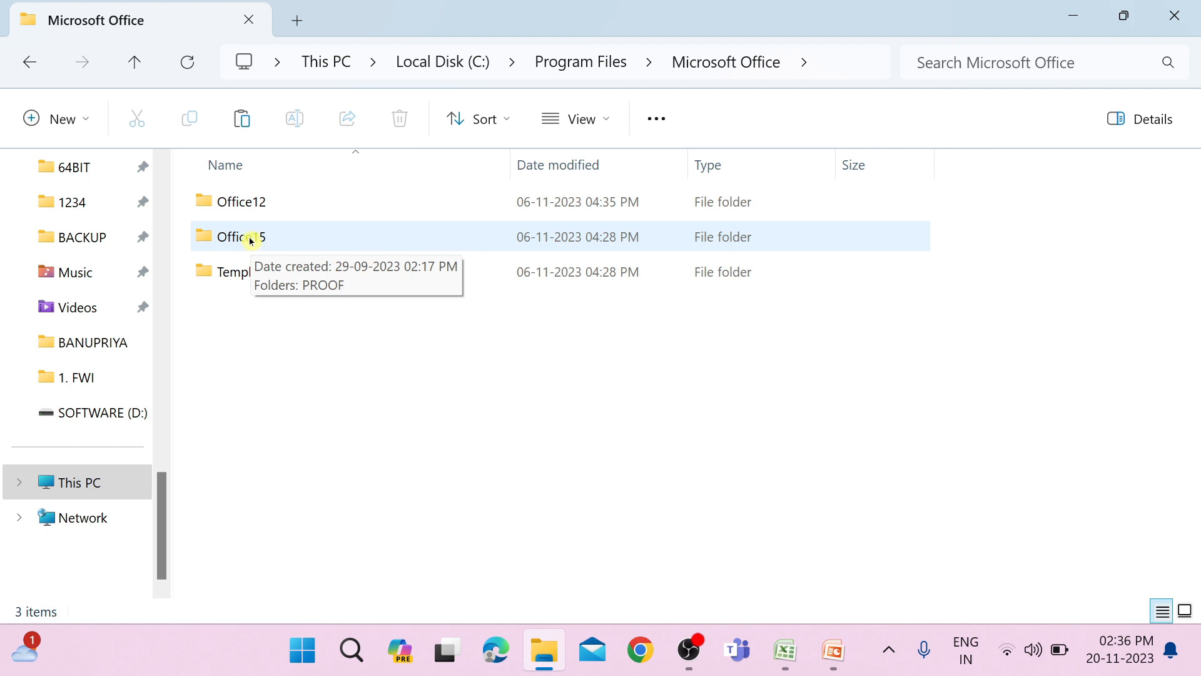
{"action": "double_click", "coordinate": [295, 213]}
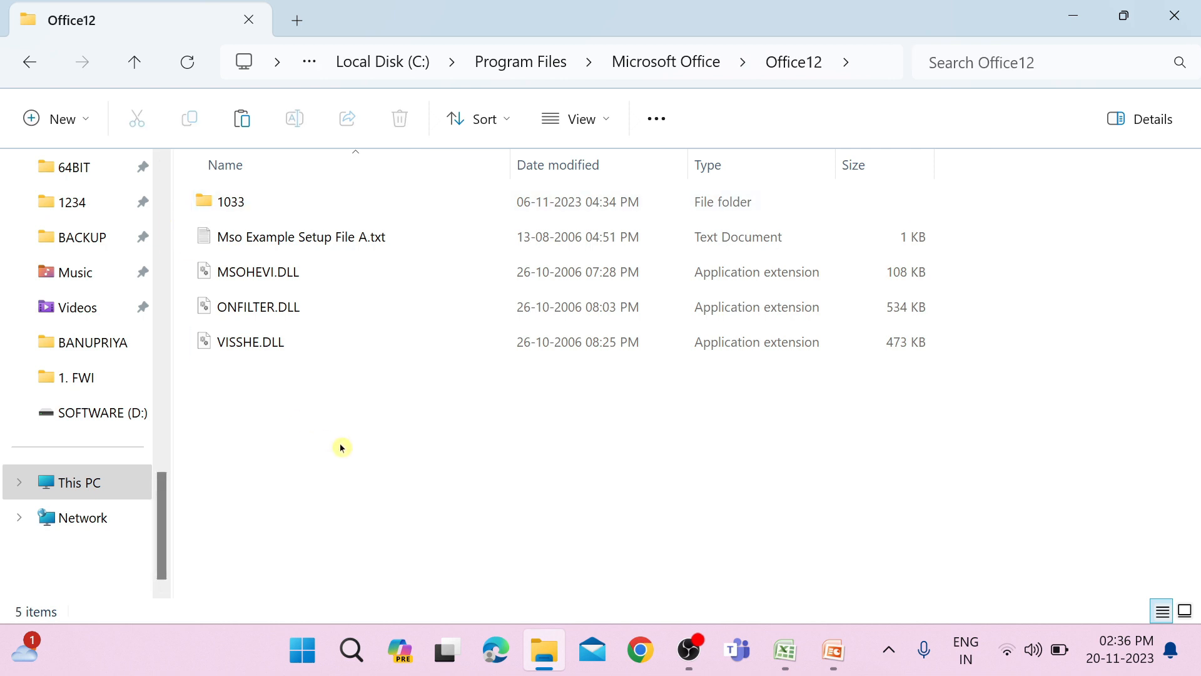
{"action": "left_click", "coordinate": [30, 61]}
{"action": "double_click", "coordinate": [224, 238]}
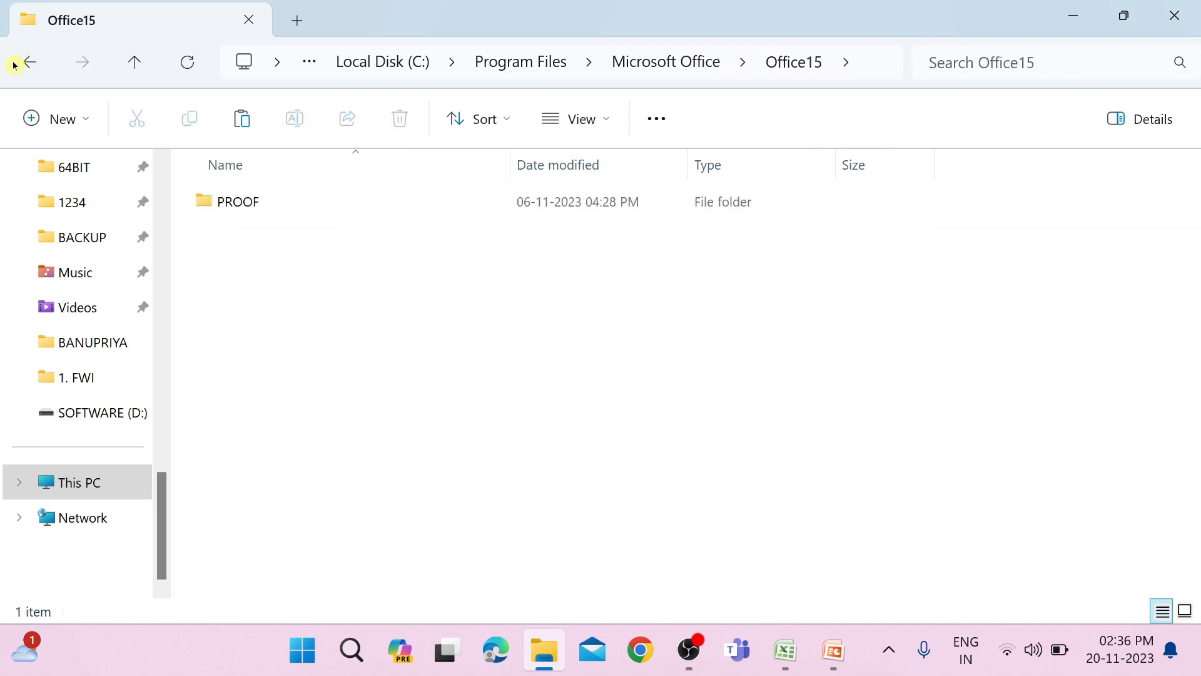
{"action": "left_click", "coordinate": [23, 74]}
{"action": "left_click", "coordinate": [23, 65]}
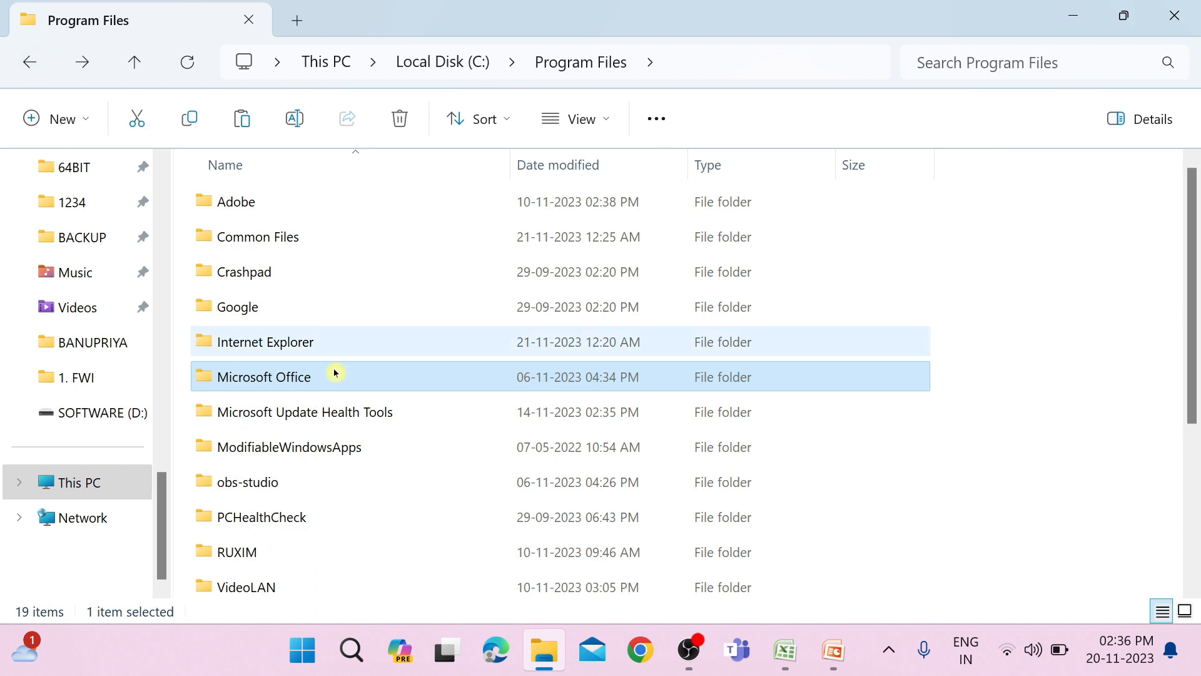
{"action": "left_click", "coordinate": [31, 62]}
Open Program Files (x86)\Microsoft Office\Office12 on drive C: and search that folder for selfc.
{"action": "double_click", "coordinate": [342, 307]}
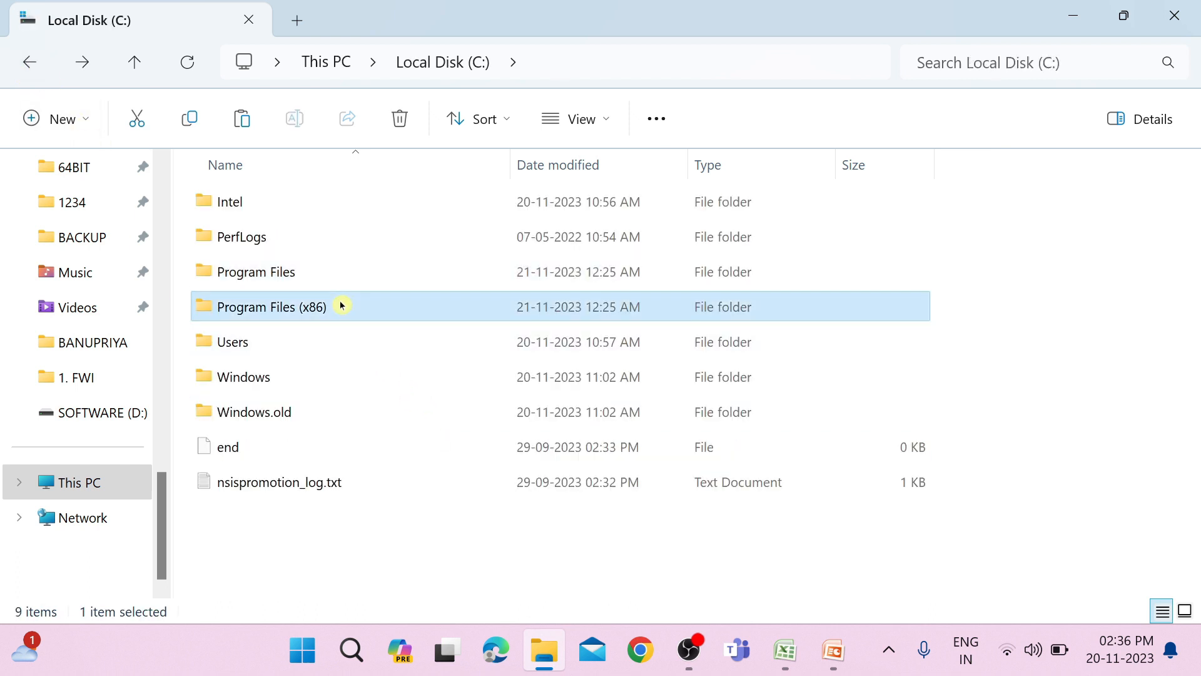
{"action": "left_click", "coordinate": [344, 532]}
{"action": "double_click", "coordinate": [345, 531]}
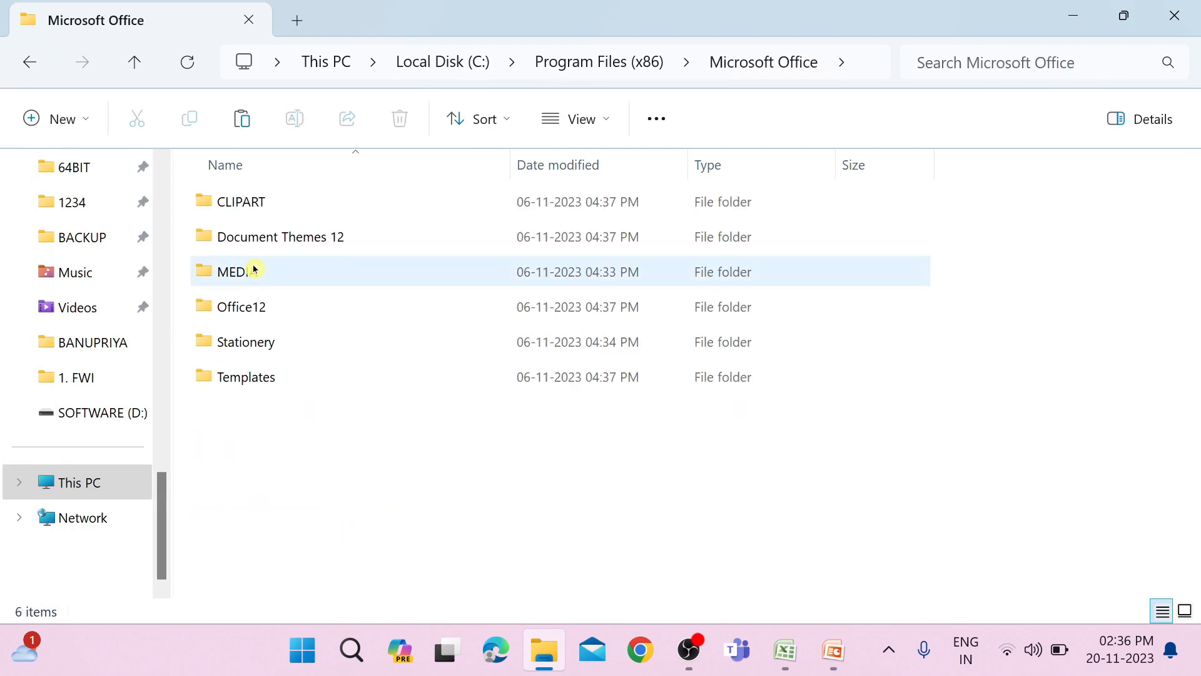
{"action": "double_click", "coordinate": [259, 303]}
{"action": "scroll", "coordinate": [296, 355], "scroll_direction": "down", "scroll_amount": 5}
{"action": "scroll", "coordinate": [297, 356], "scroll_direction": "down", "scroll_amount": 20}
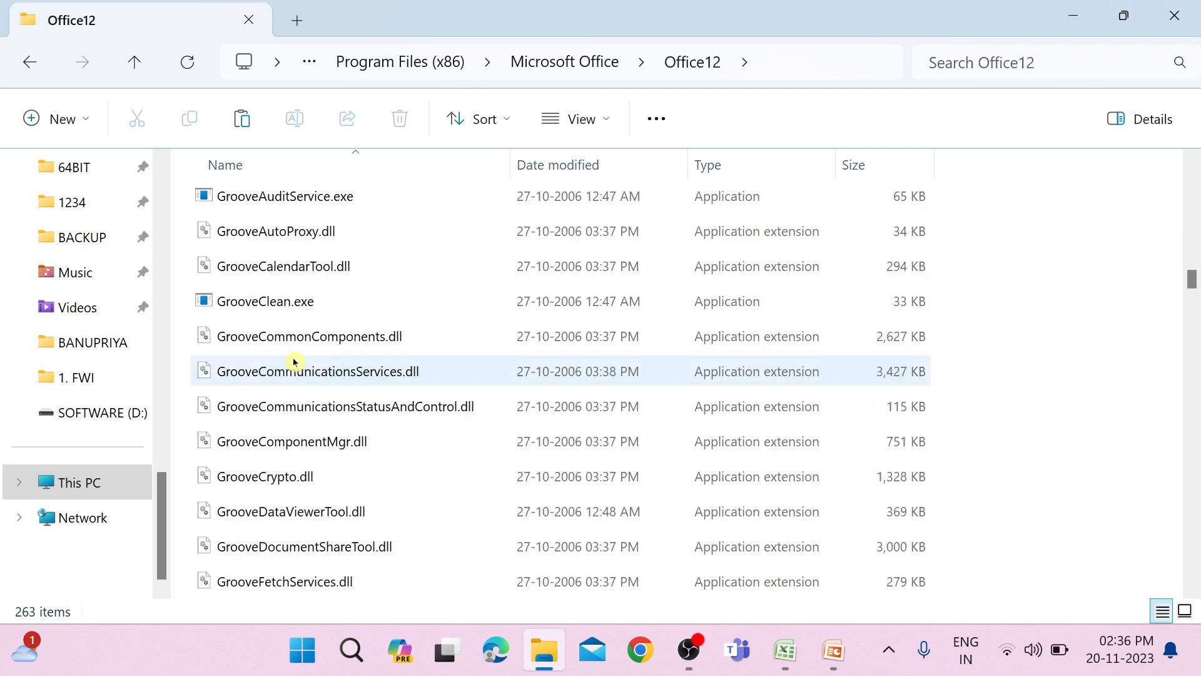
{"action": "left_click", "coordinate": [994, 69]}
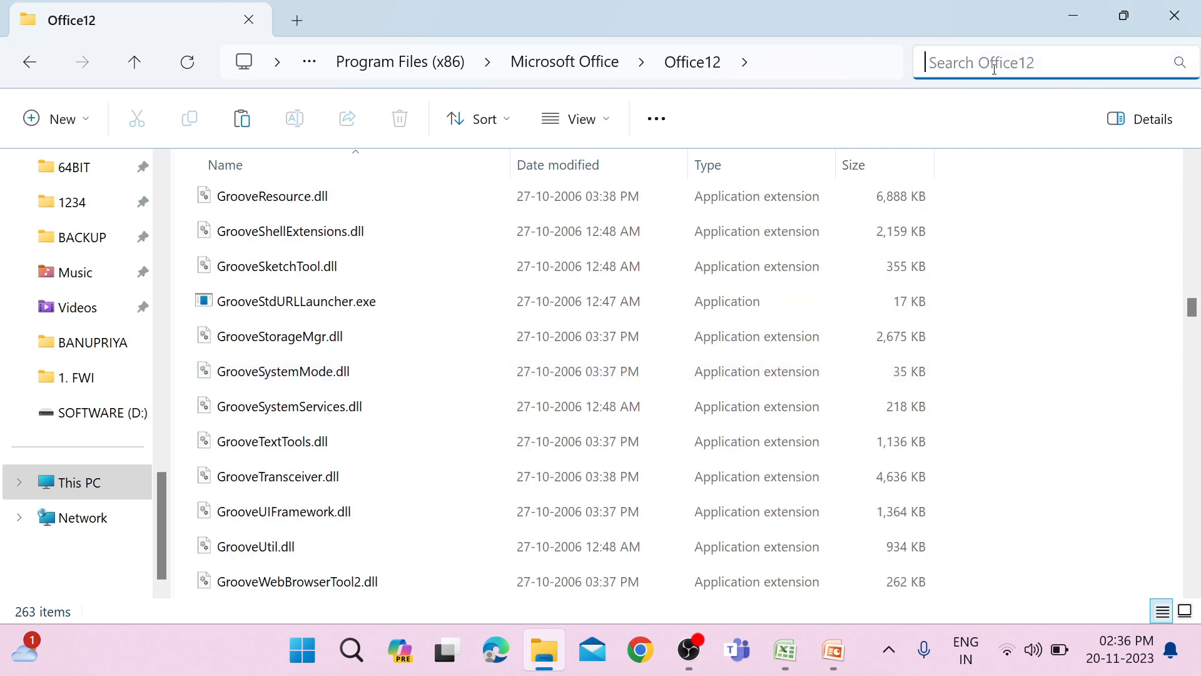
{"action": "type", "text": "sel"}
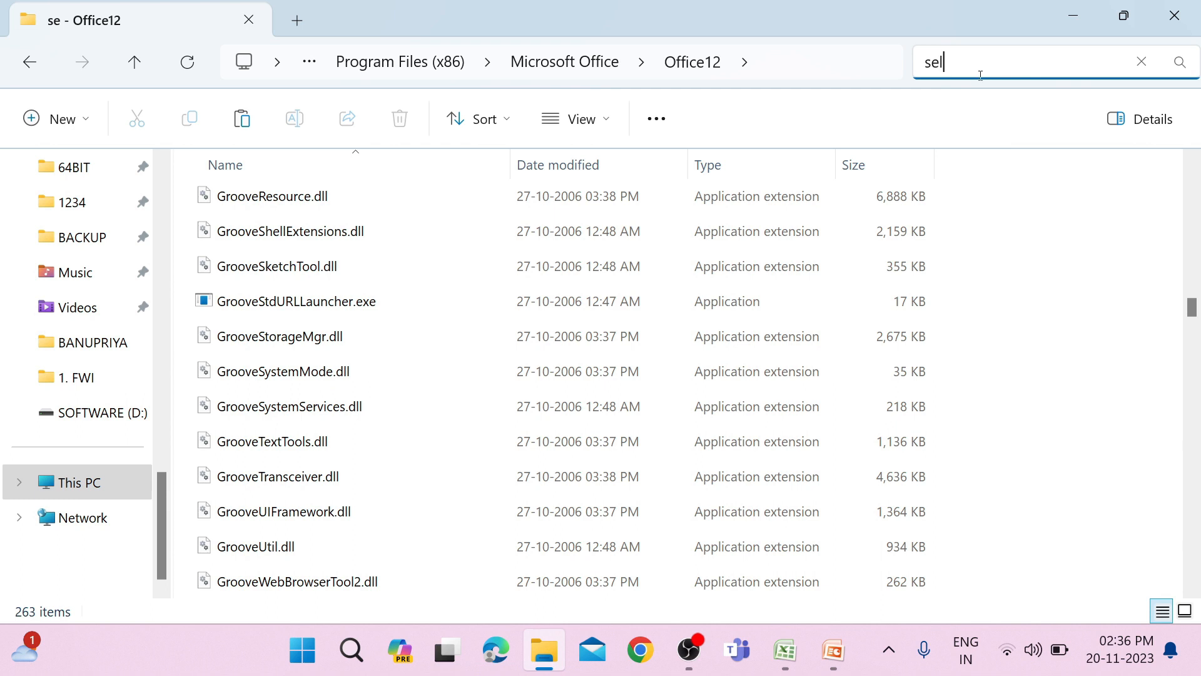
{"action": "type", "text": "fc"}
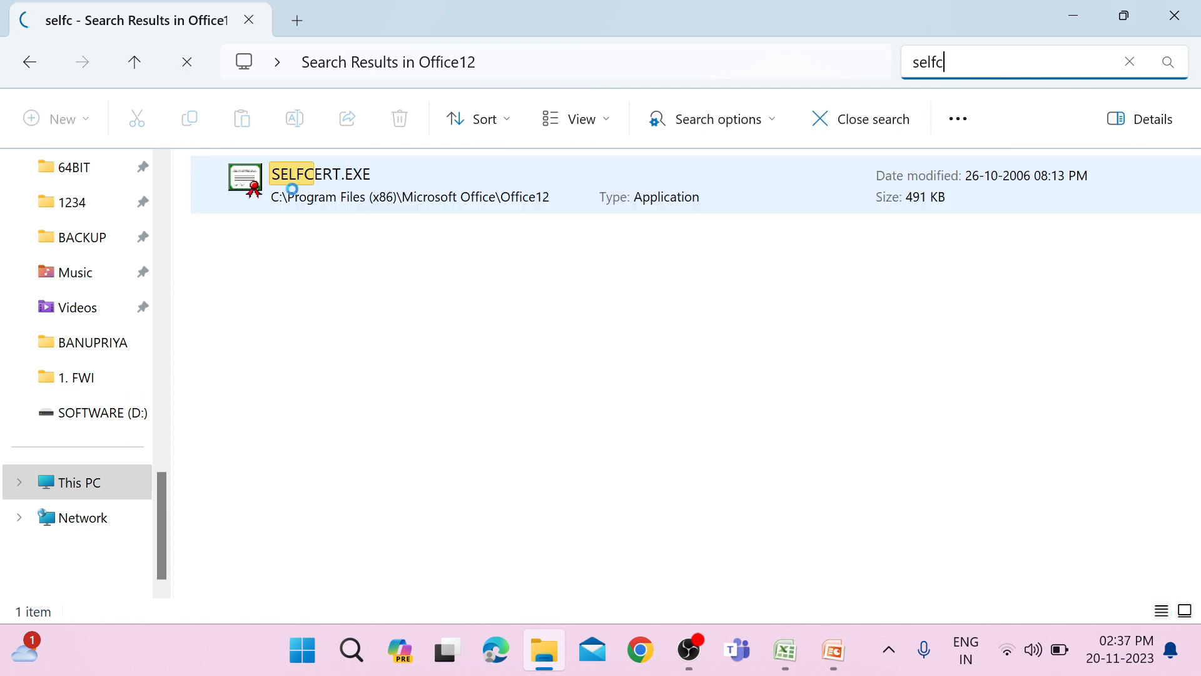
Run SELFCERT.EXE and create a self-signed digital certificate in the signer's name.
{"action": "double_click", "coordinate": [327, 203]}
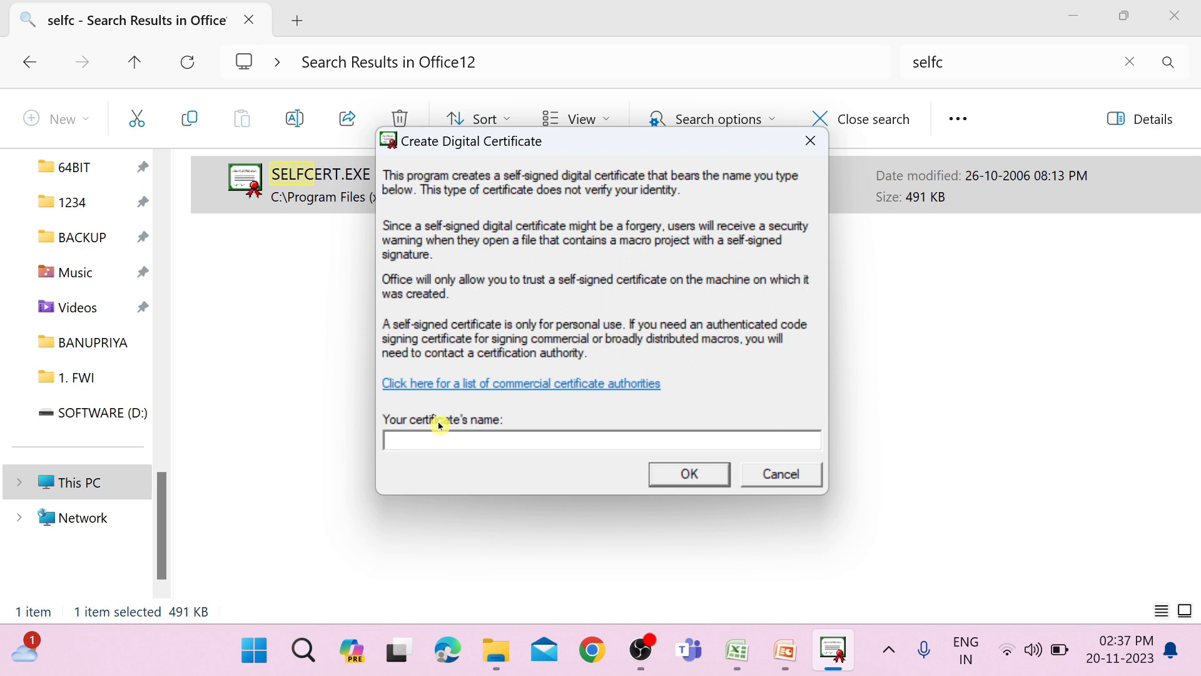
{"action": "type", "text": "Raja"}
{"action": "key", "text": "Return"}
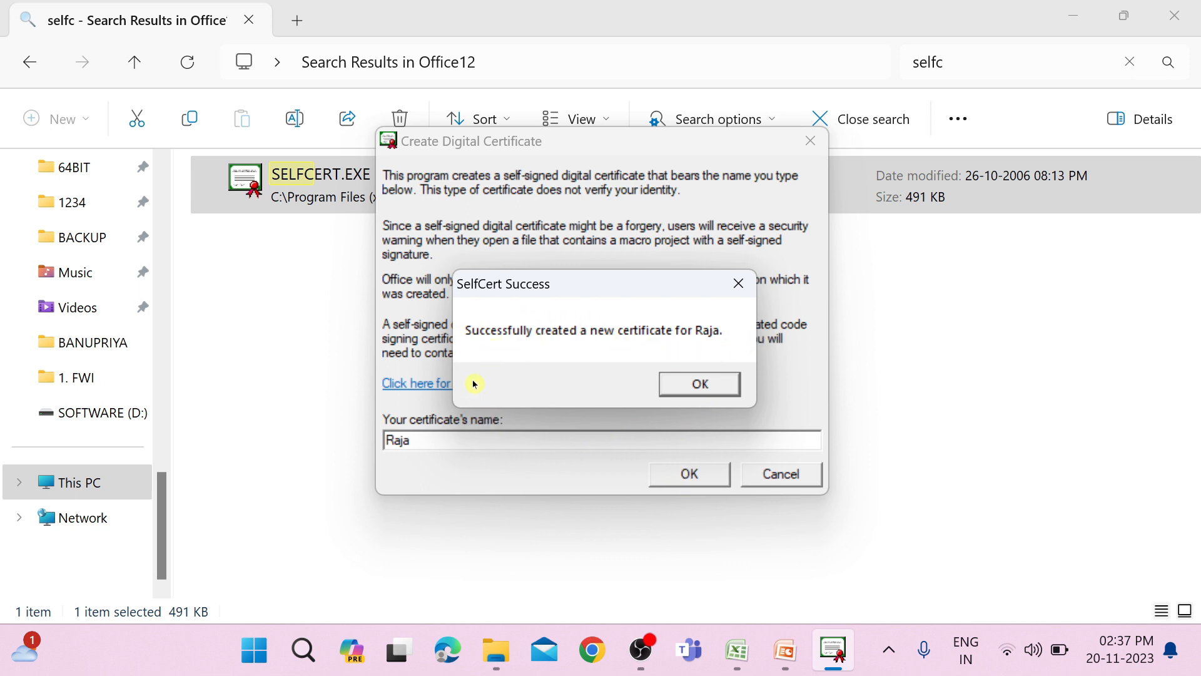
{"action": "left_click", "coordinate": [701, 383]}
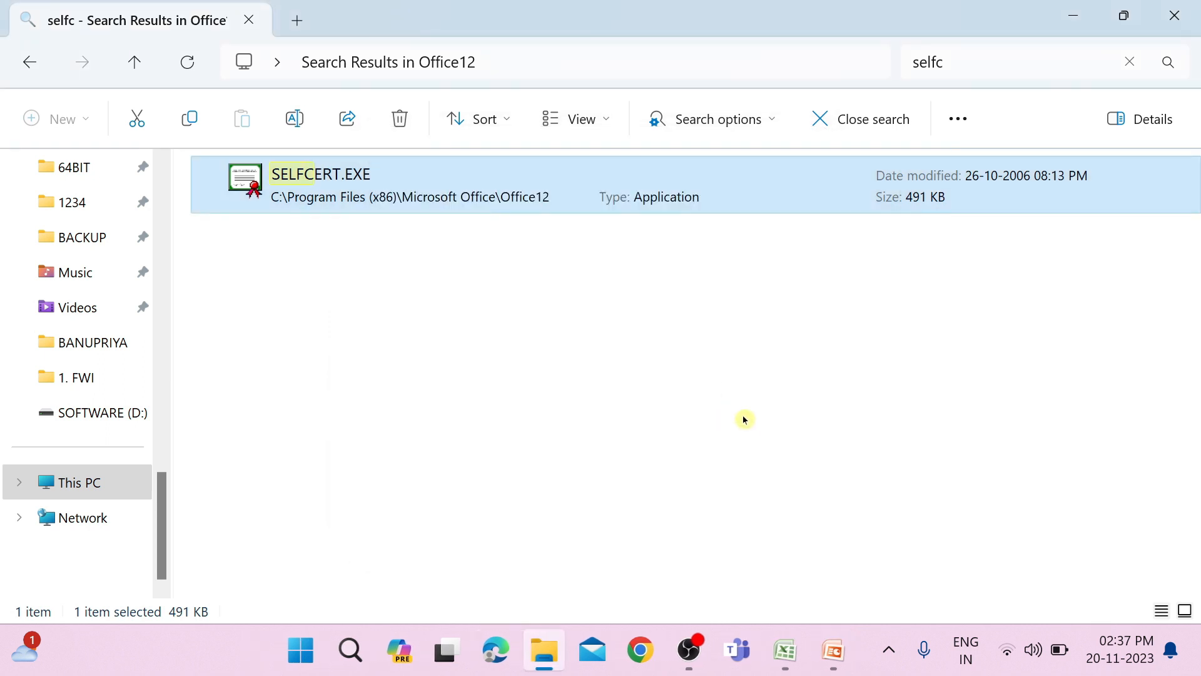
Switch to Excel and sign the signature line on the word sheet with the signer's typed name, closing the Signatures pane.
{"action": "left_click", "coordinate": [785, 651]}
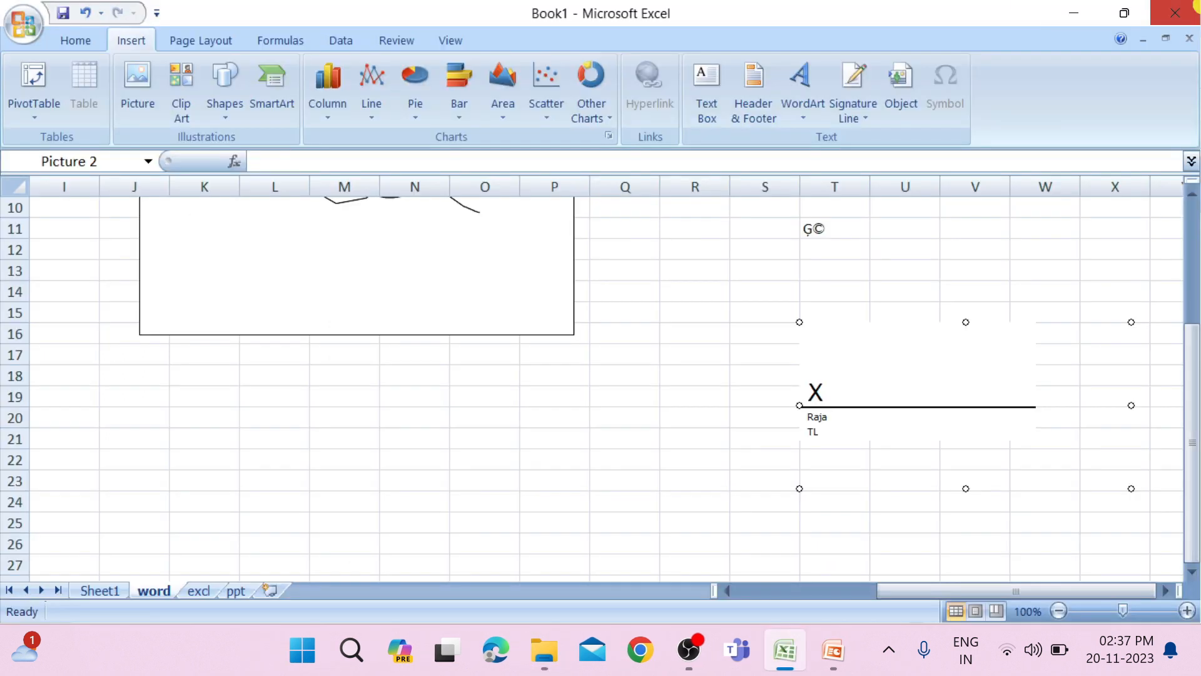
{"action": "right_click", "coordinate": [833, 382]}
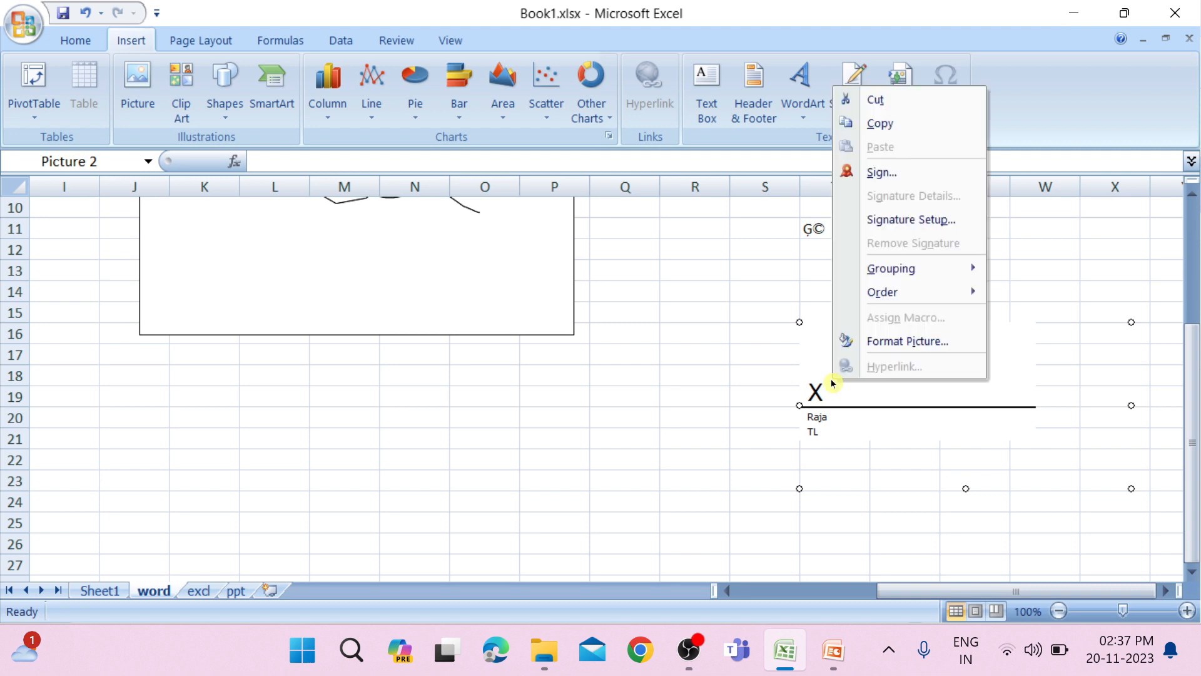
{"action": "left_click", "coordinate": [876, 173]}
{"action": "left_click", "coordinate": [754, 401]}
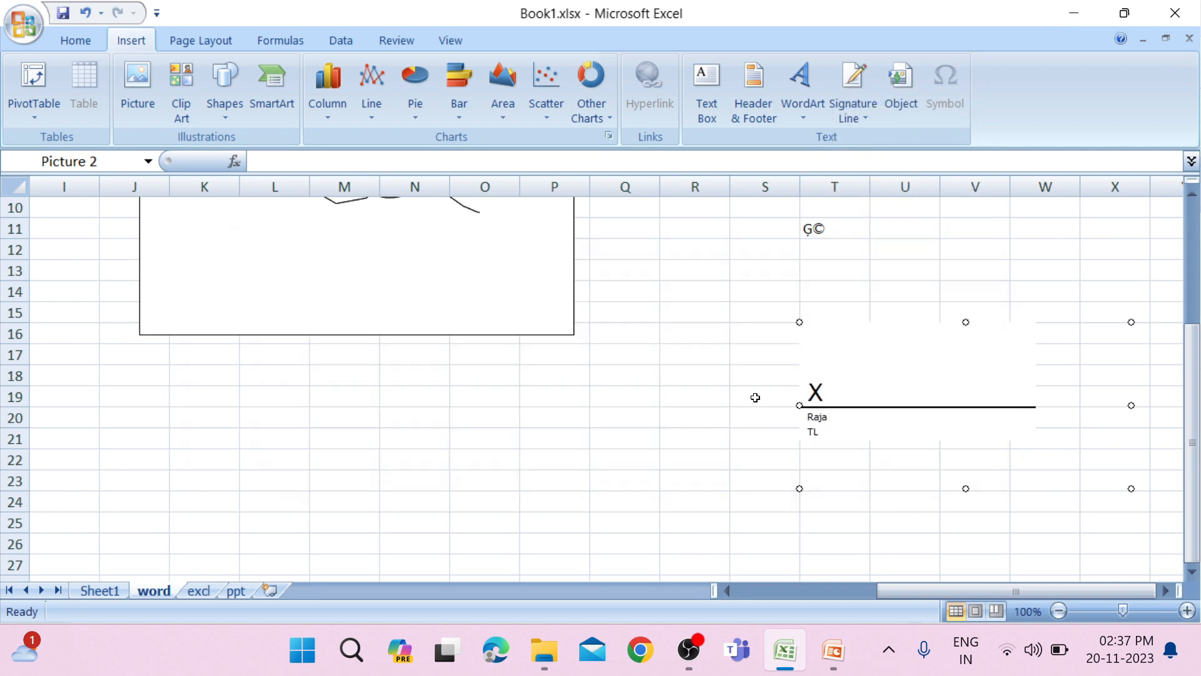
{"action": "type", "text": "Raha"}
{"action": "key", "text": "BackSpace"}
{"action": "key", "text": "BackSpace"}
{"action": "type", "text": "ja"}
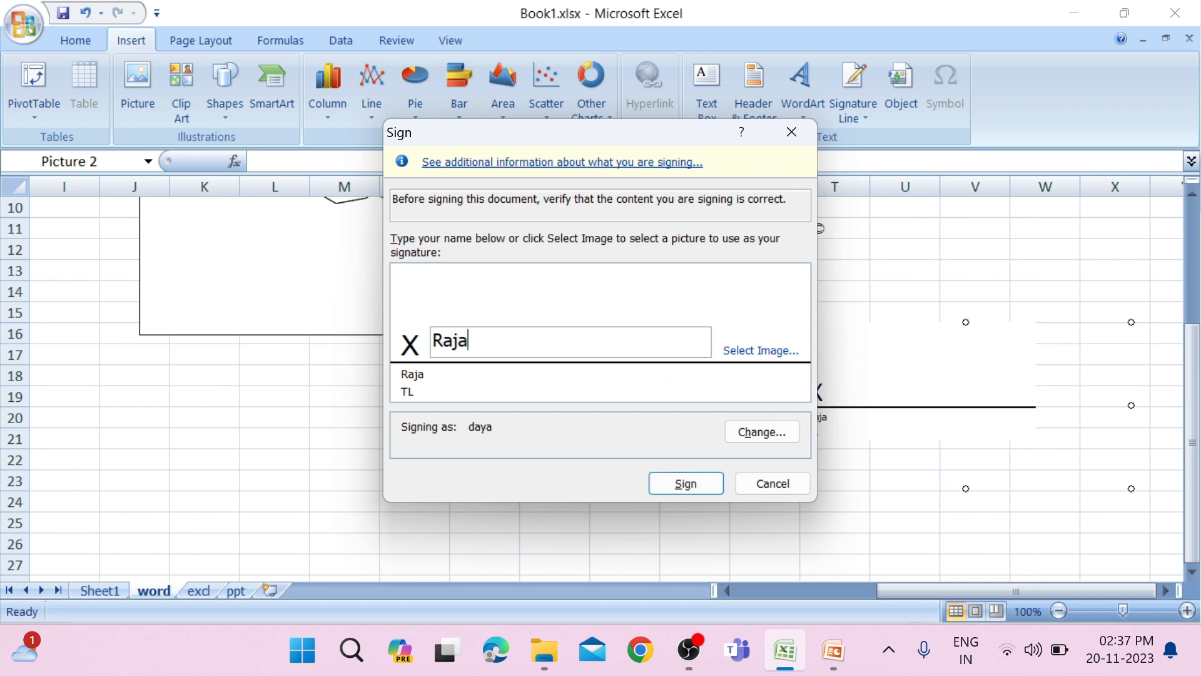
{"action": "left_click", "coordinate": [684, 482]}
{"action": "left_click", "coordinate": [604, 392]}
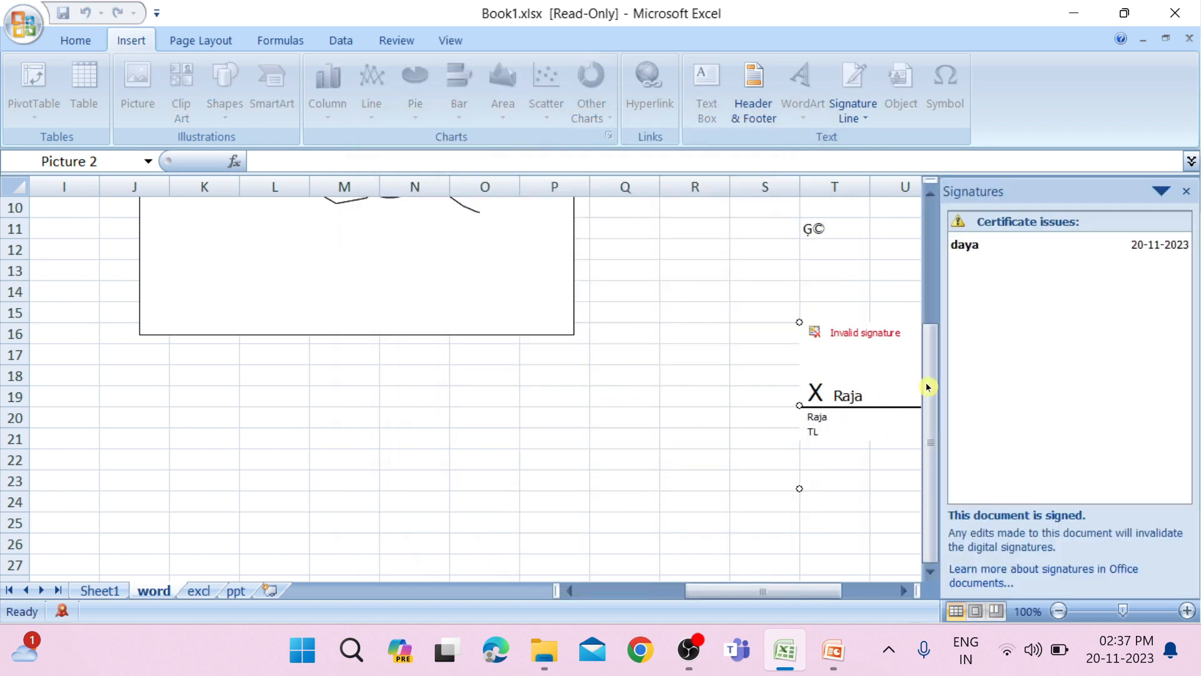
{"action": "left_click", "coordinate": [1186, 191]}
Sign the signature line using the image Untitled.png from the Desktop, close the Signatures pane and select cell P19.
{"action": "right_click", "coordinate": [831, 376]}
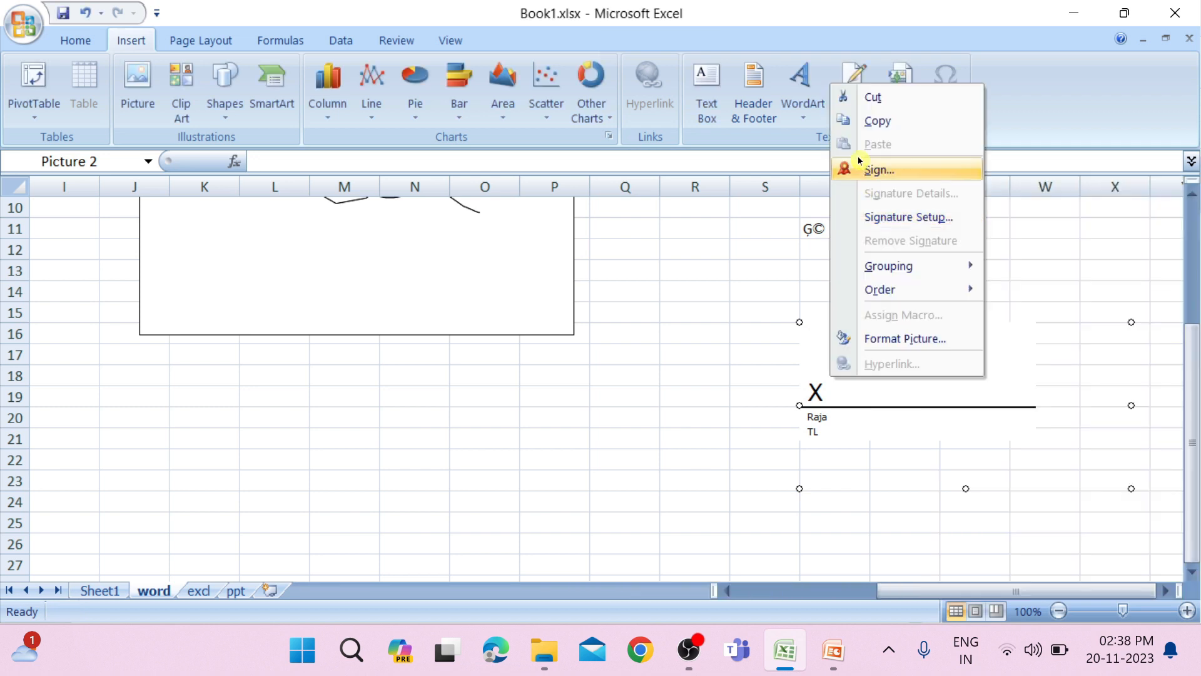
{"action": "left_click", "coordinate": [937, 168]}
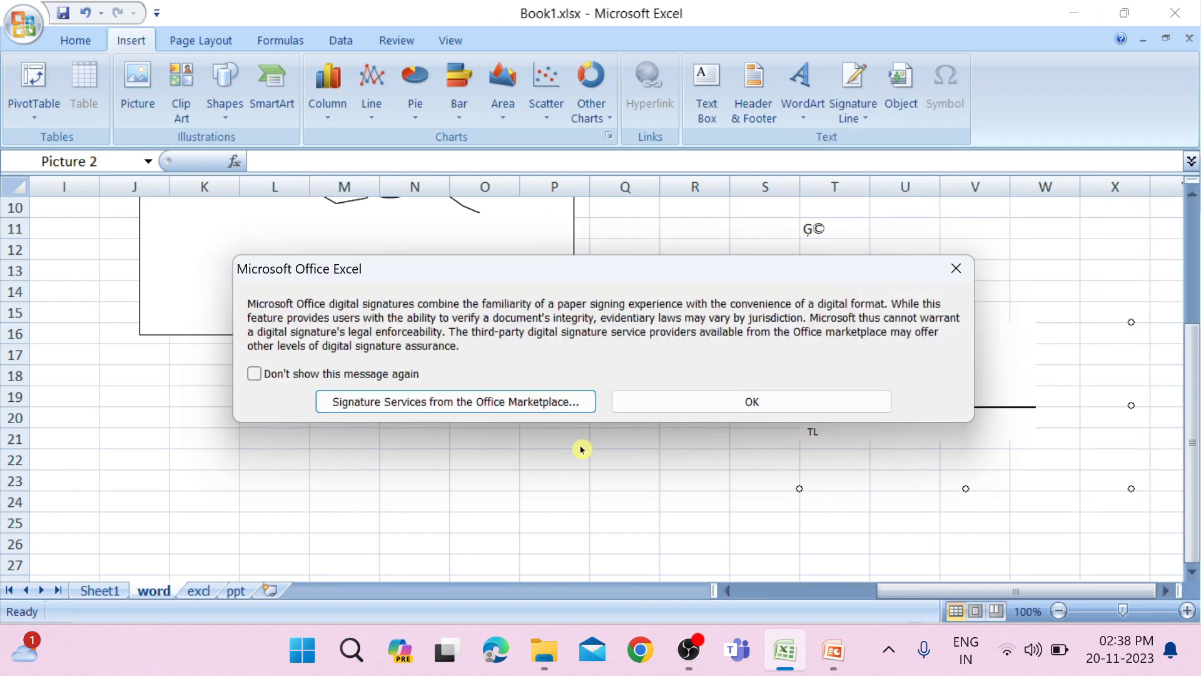
{"action": "left_click", "coordinate": [684, 406]}
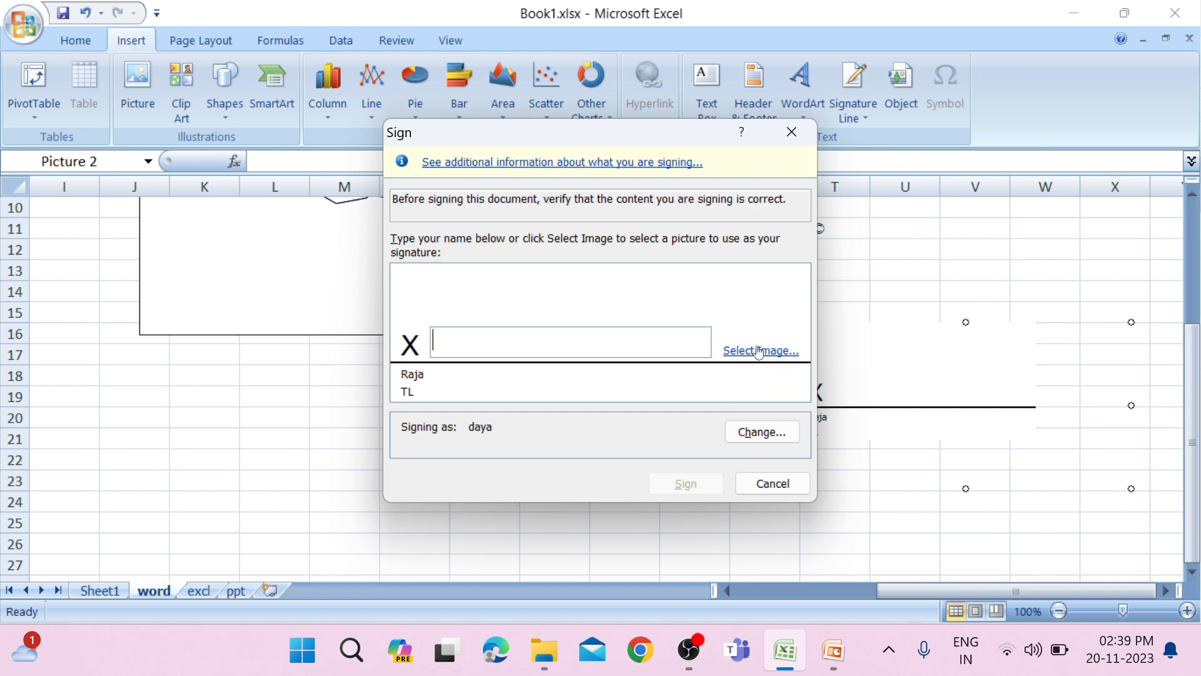
{"action": "left_click", "coordinate": [760, 351]}
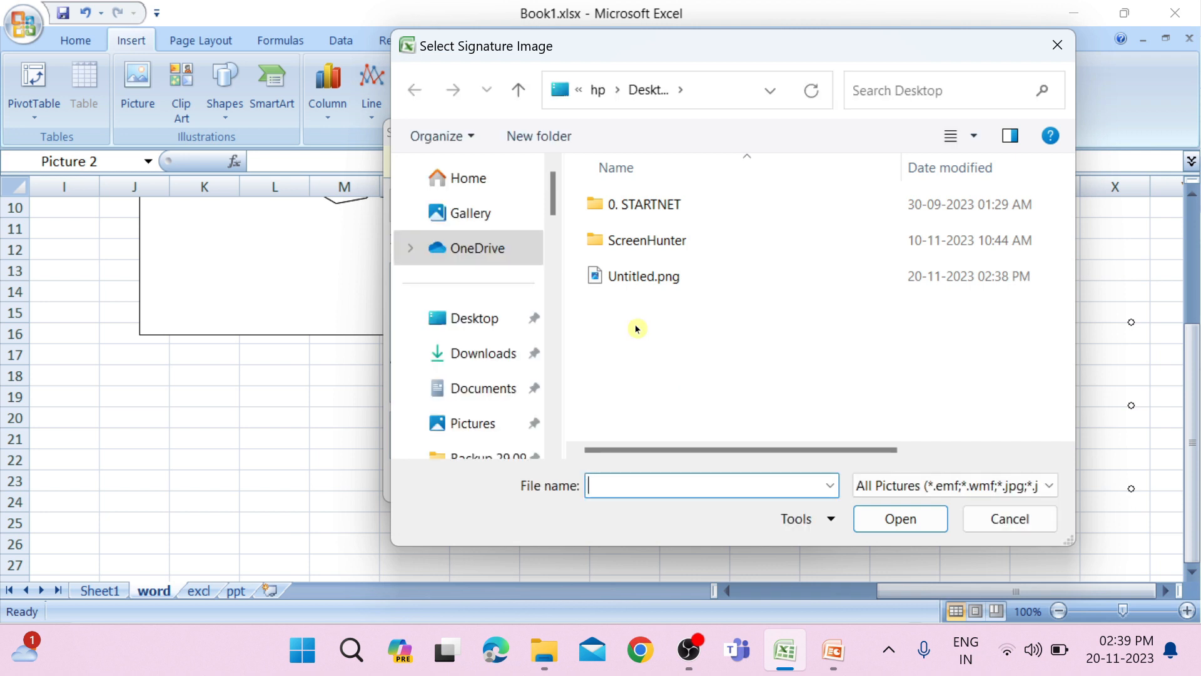
{"action": "left_click", "coordinate": [678, 281]}
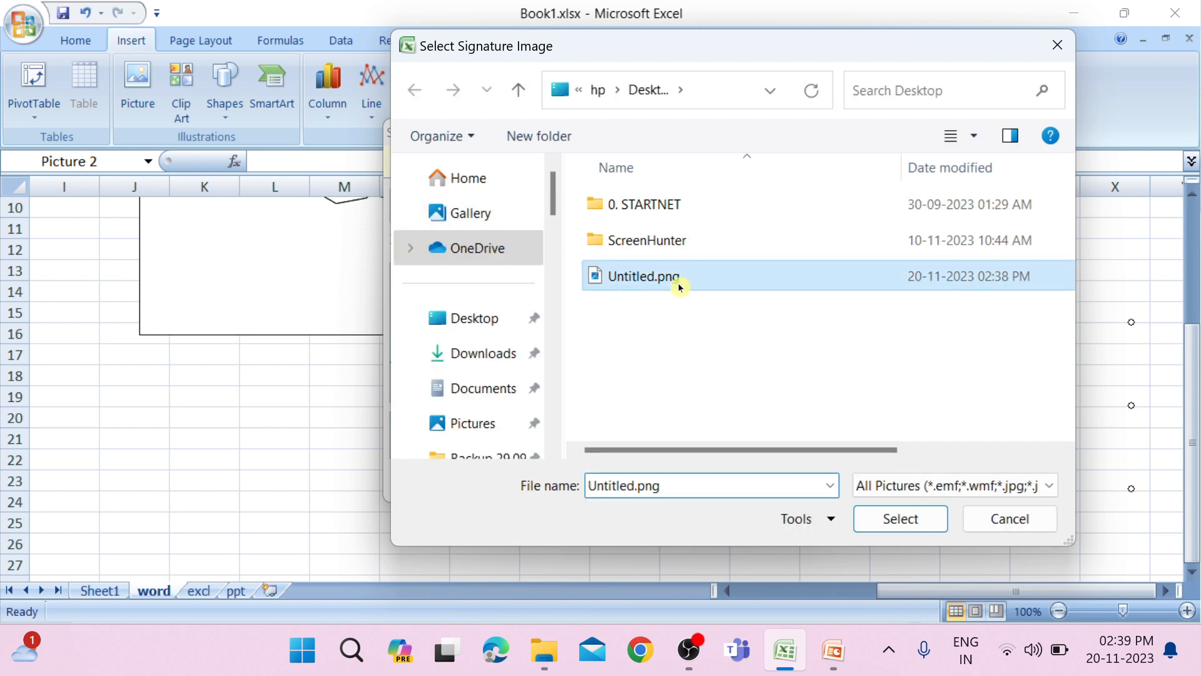
{"action": "left_click", "coordinate": [899, 530]}
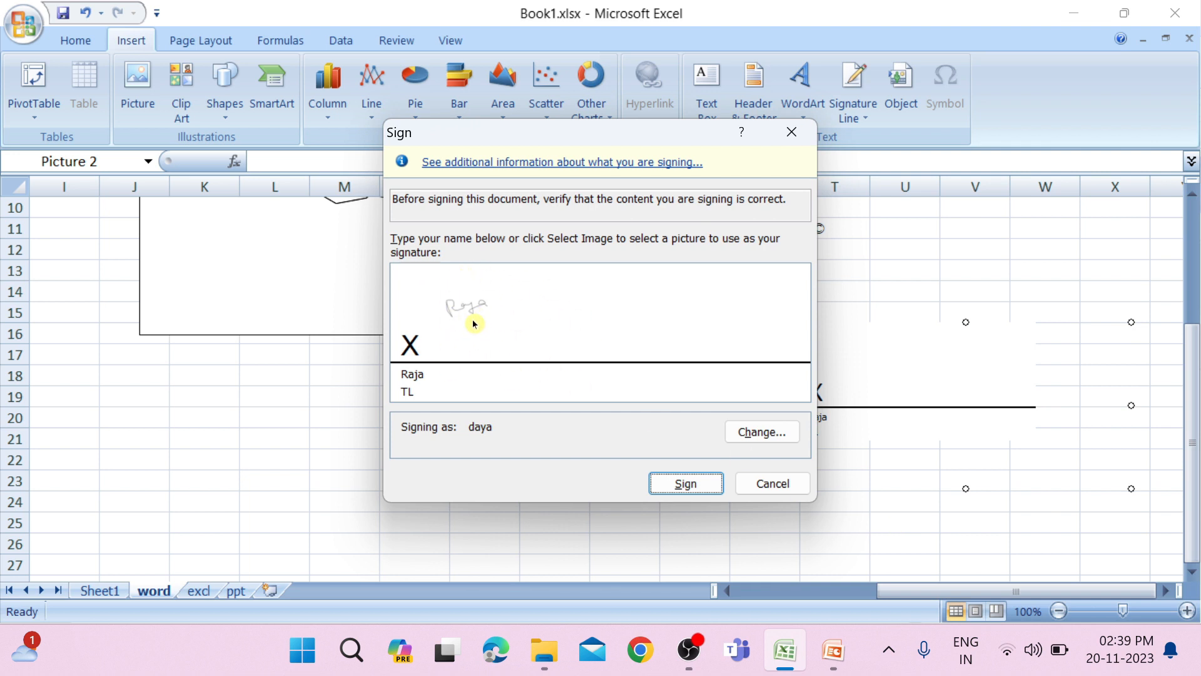
{"action": "left_click", "coordinate": [686, 482]}
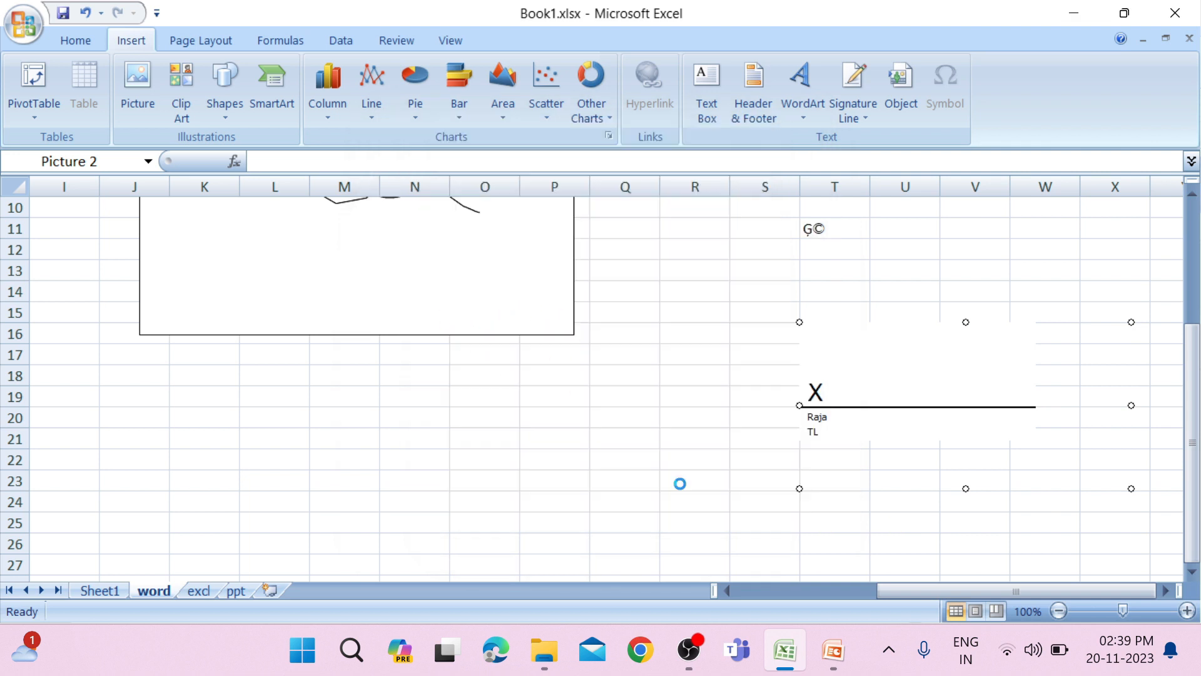
{"action": "left_click", "coordinate": [614, 393]}
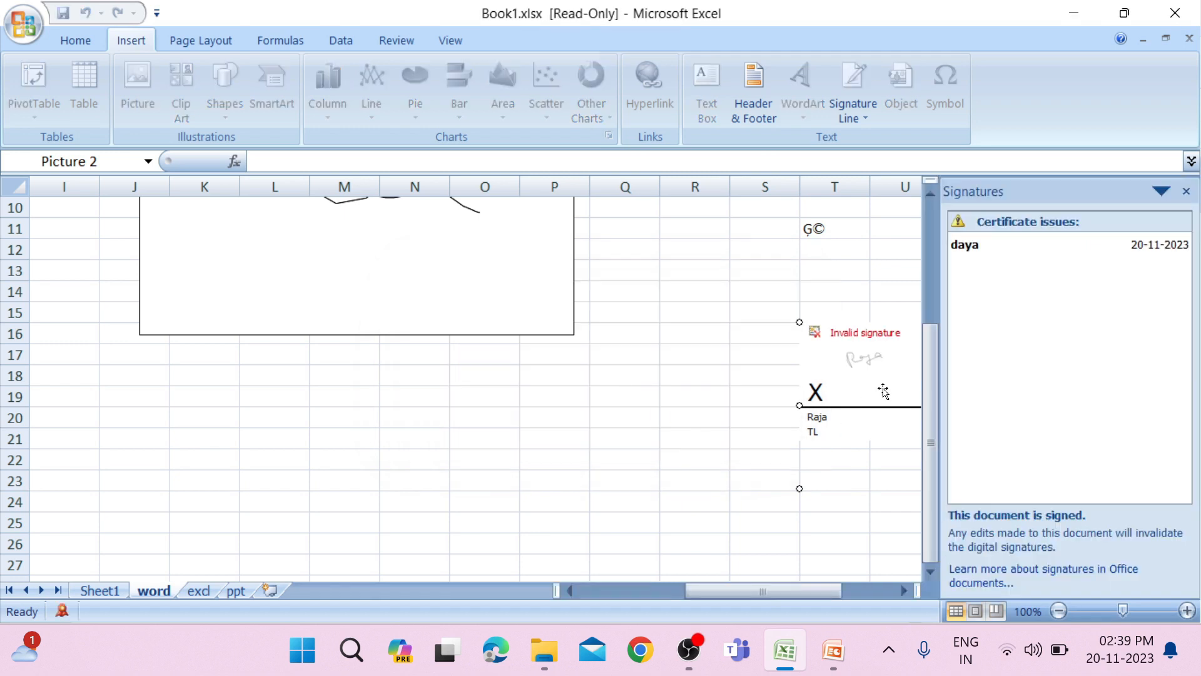
{"action": "left_click", "coordinate": [1187, 191]}
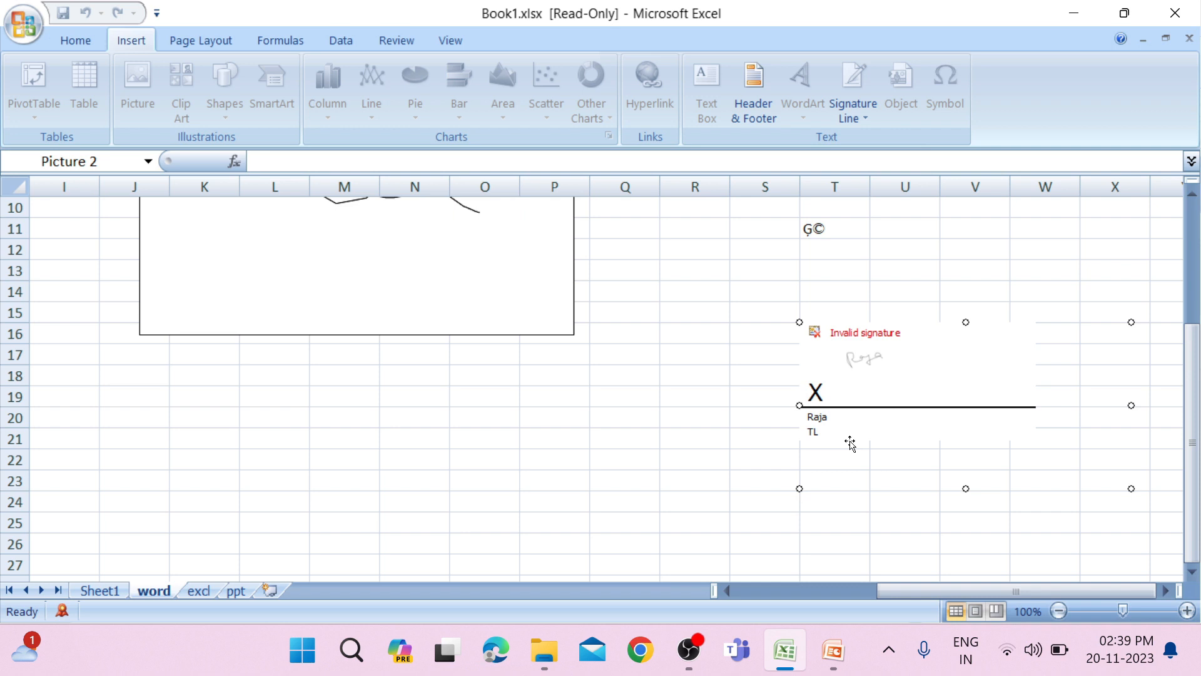
{"action": "left_click", "coordinate": [585, 395]}
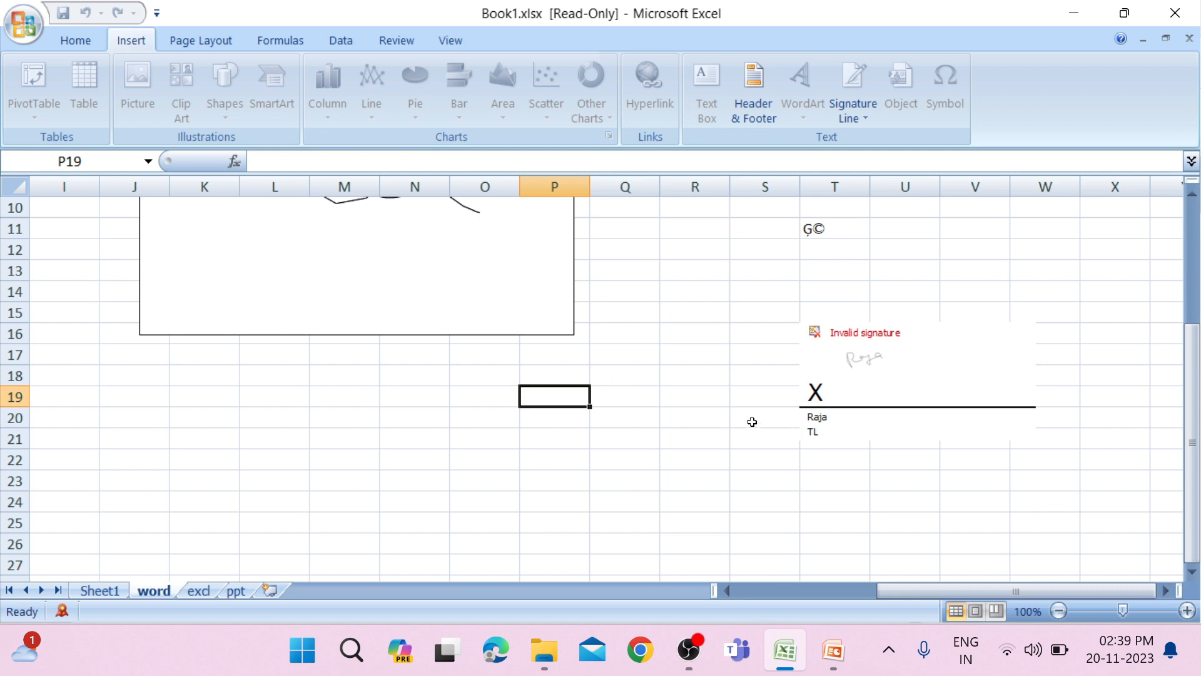
Permanently remove the image signature from the signature line.
{"action": "right_click", "coordinate": [908, 371]}
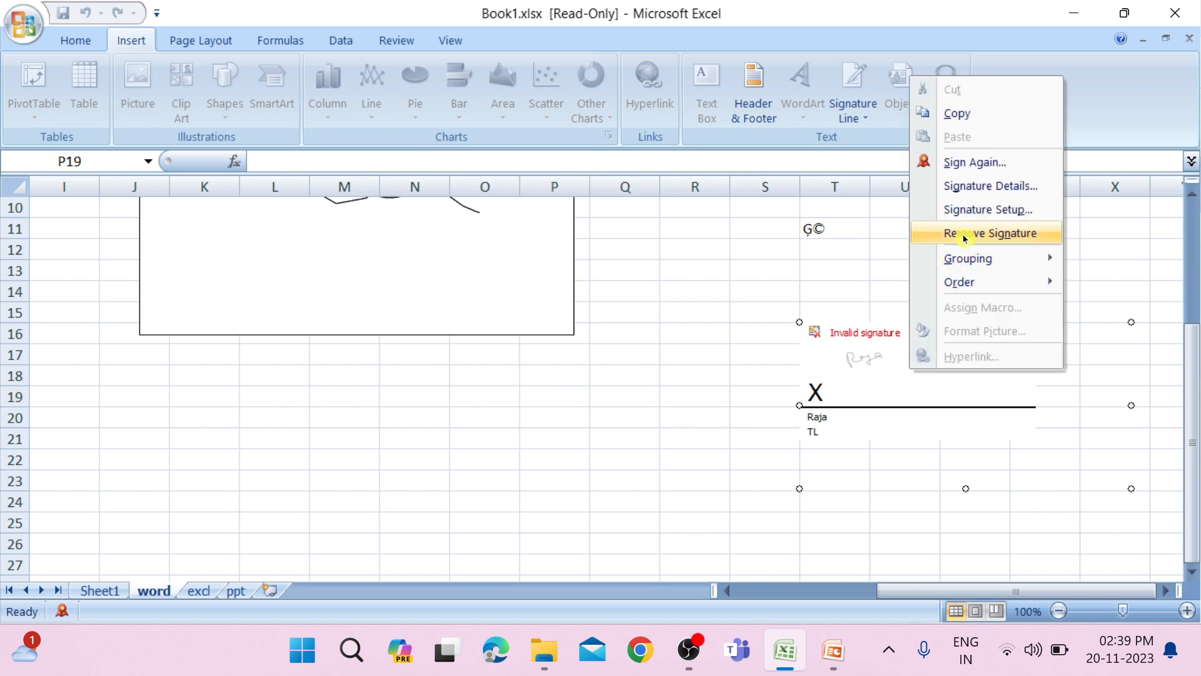
{"action": "left_click", "coordinate": [974, 236]}
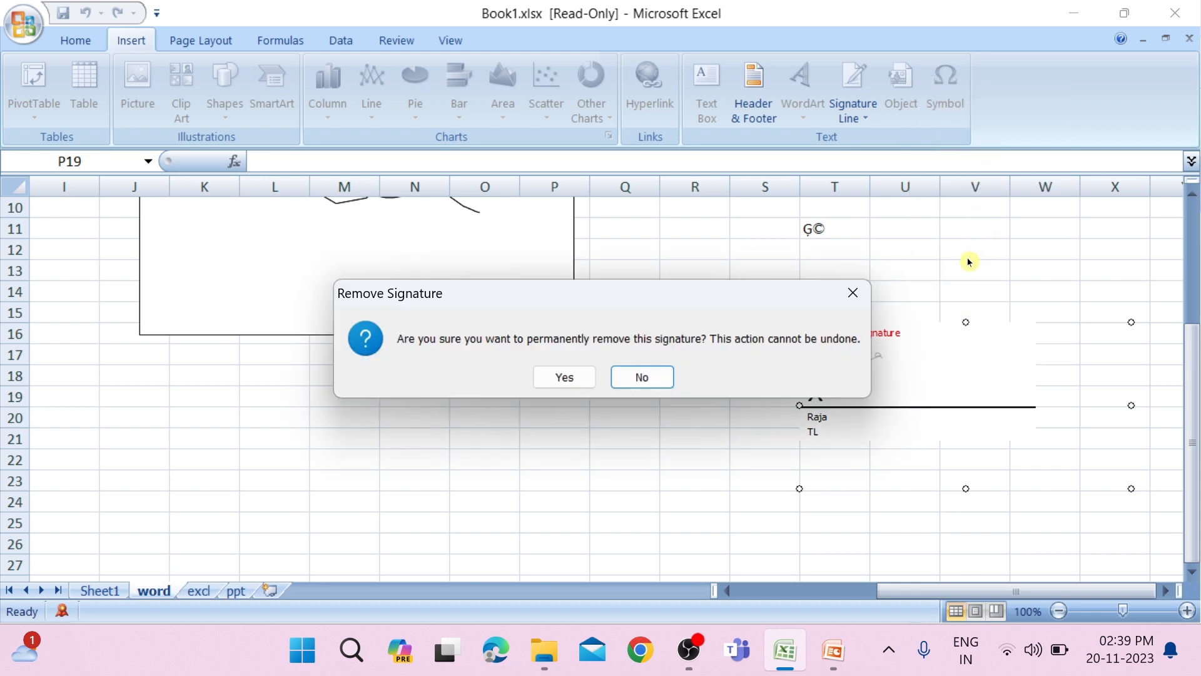
{"action": "left_click", "coordinate": [581, 377]}
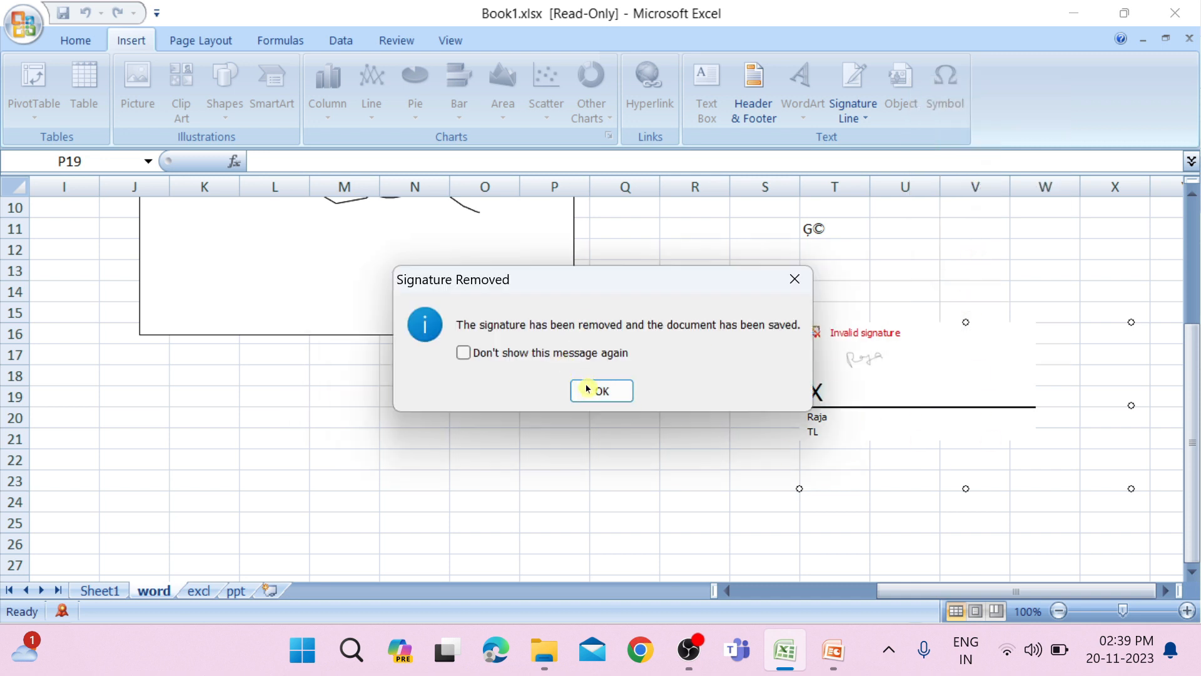
{"action": "left_click", "coordinate": [585, 387]}
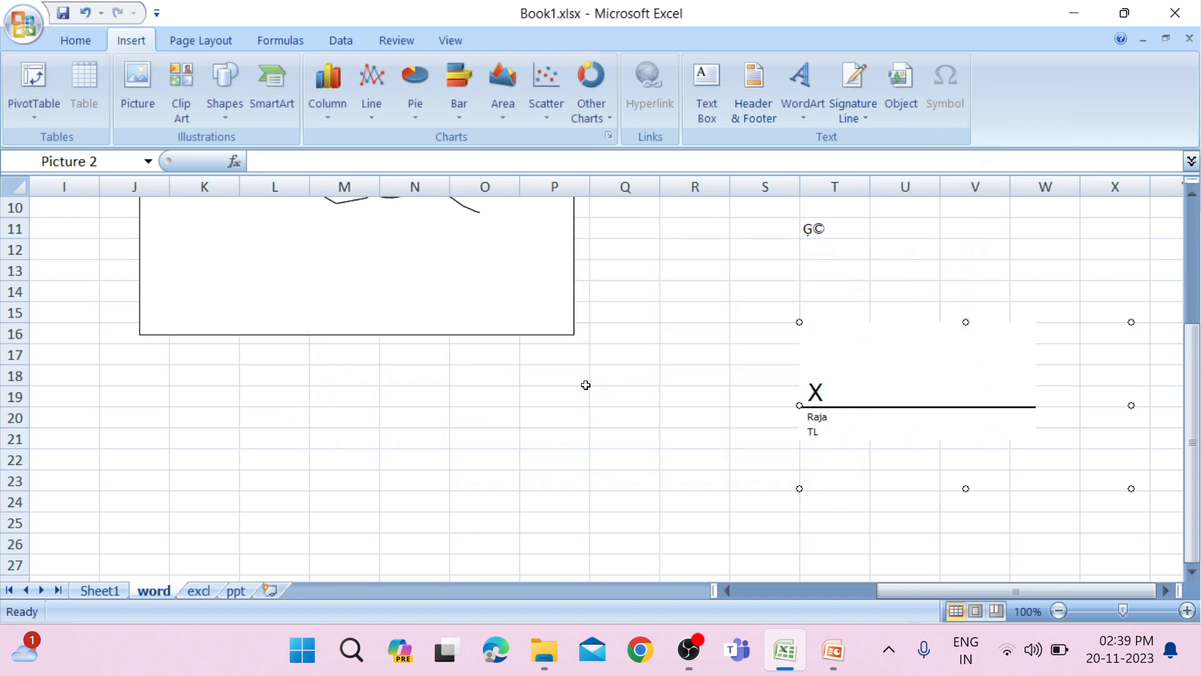
Enter the sample text MBNVJSHGJVHSI in cell M20.
{"action": "left_click", "coordinate": [323, 410]}
{"action": "type", "text": "MBNVJSHGJVHSI"}
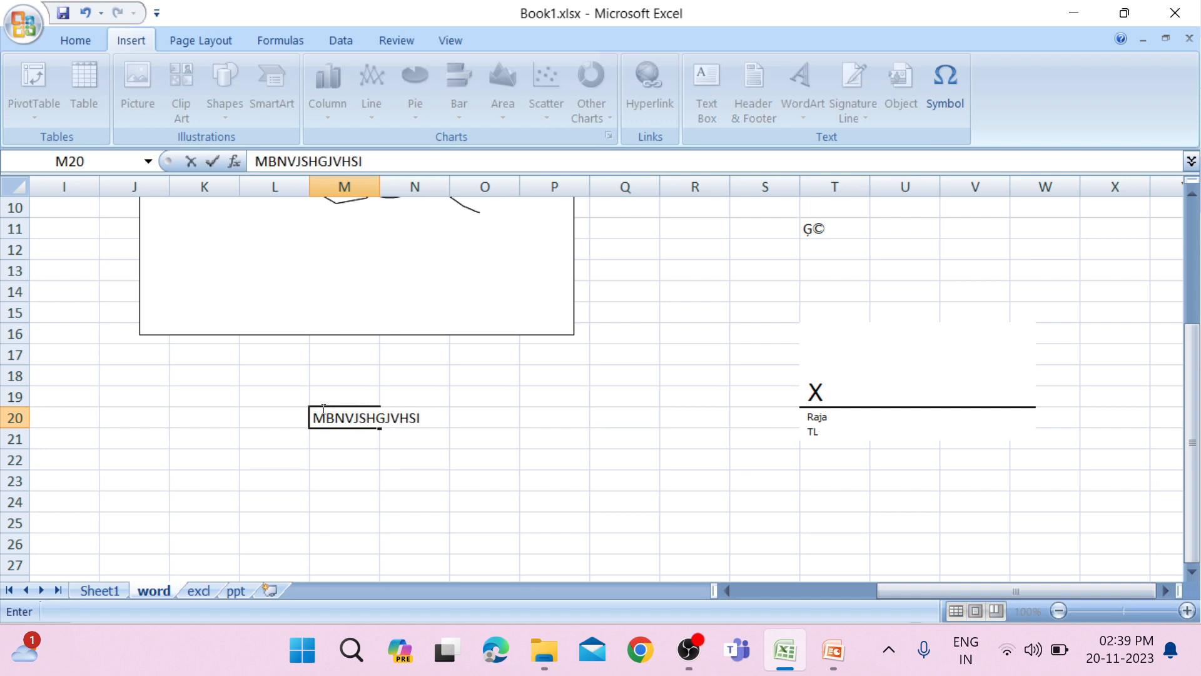
{"action": "left_click", "coordinate": [485, 436]}
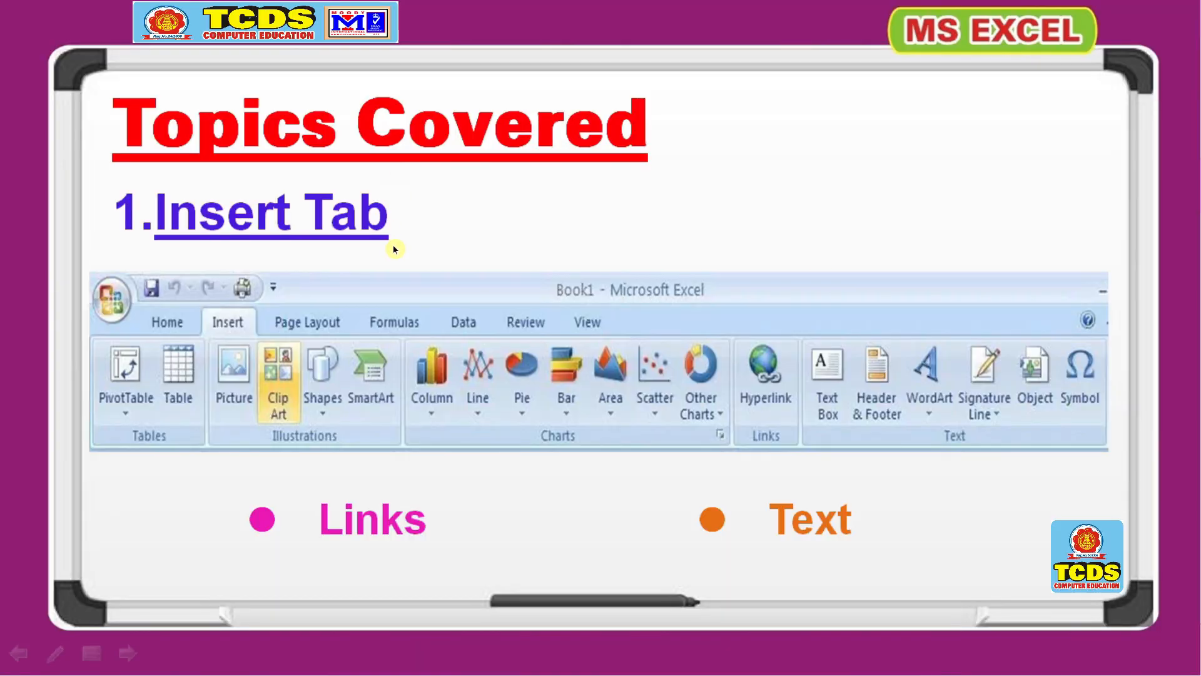
{"action": "left_click", "coordinate": [923, 453]}
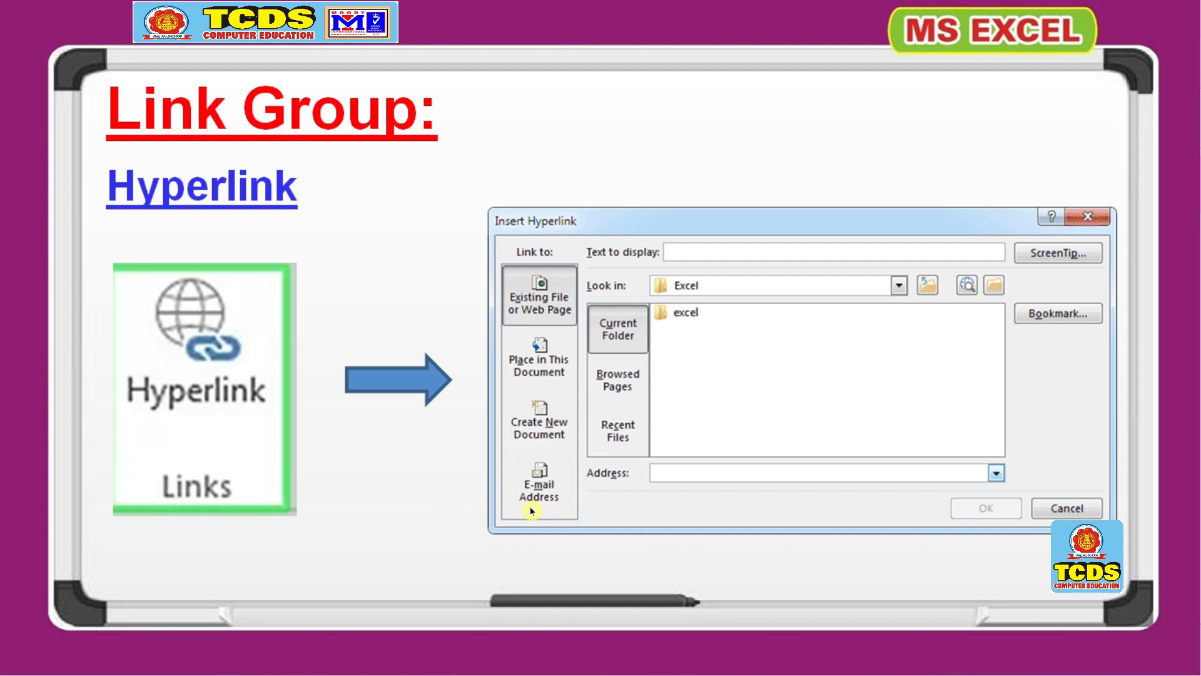
{"action": "left_click", "coordinate": [544, 473]}
{"action": "left_click", "coordinate": [544, 474]}
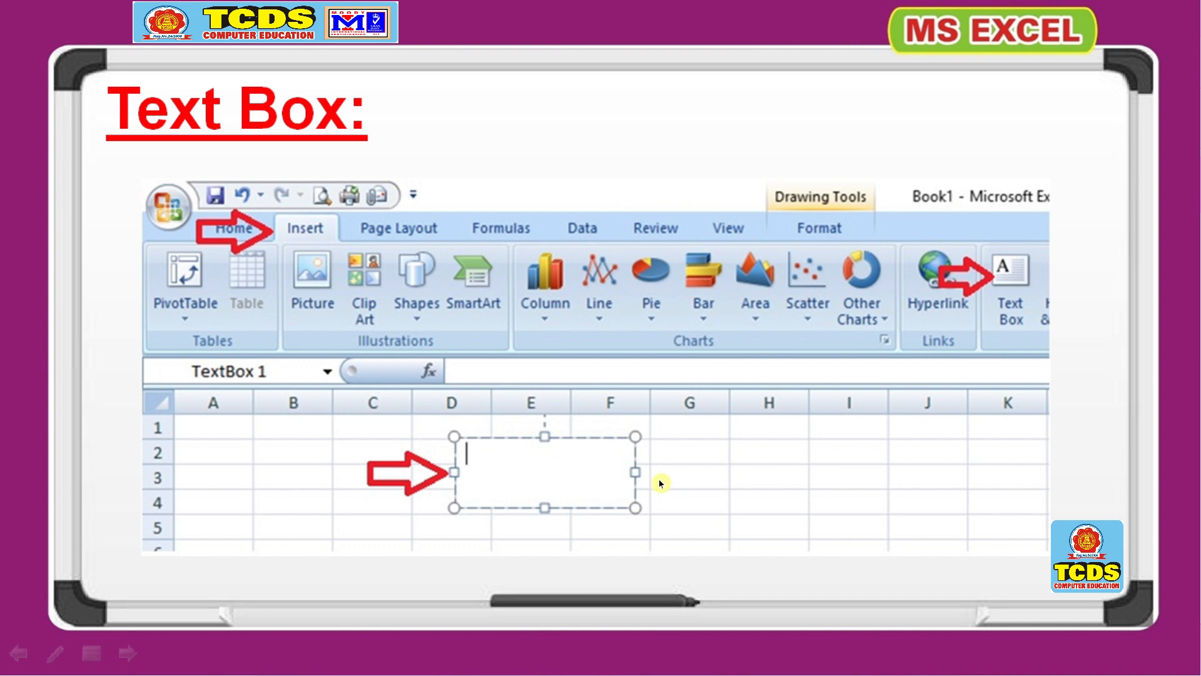
{"action": "left_click", "coordinate": [586, 495]}
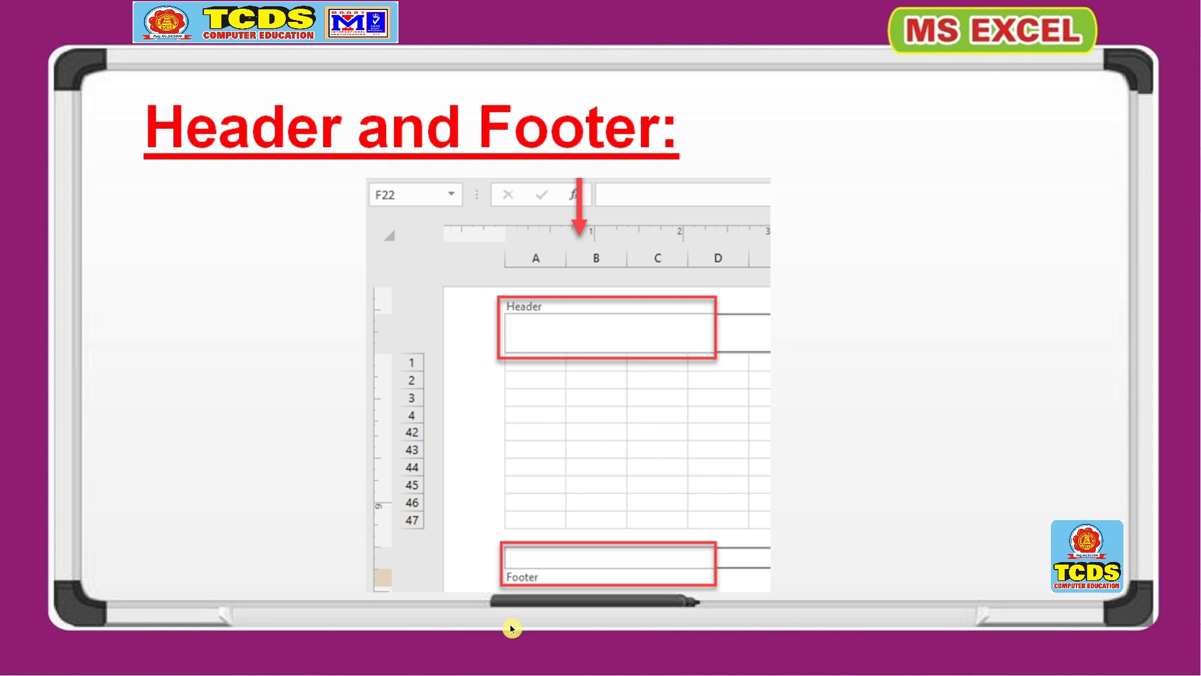
{"action": "left_click", "coordinate": [819, 412]}
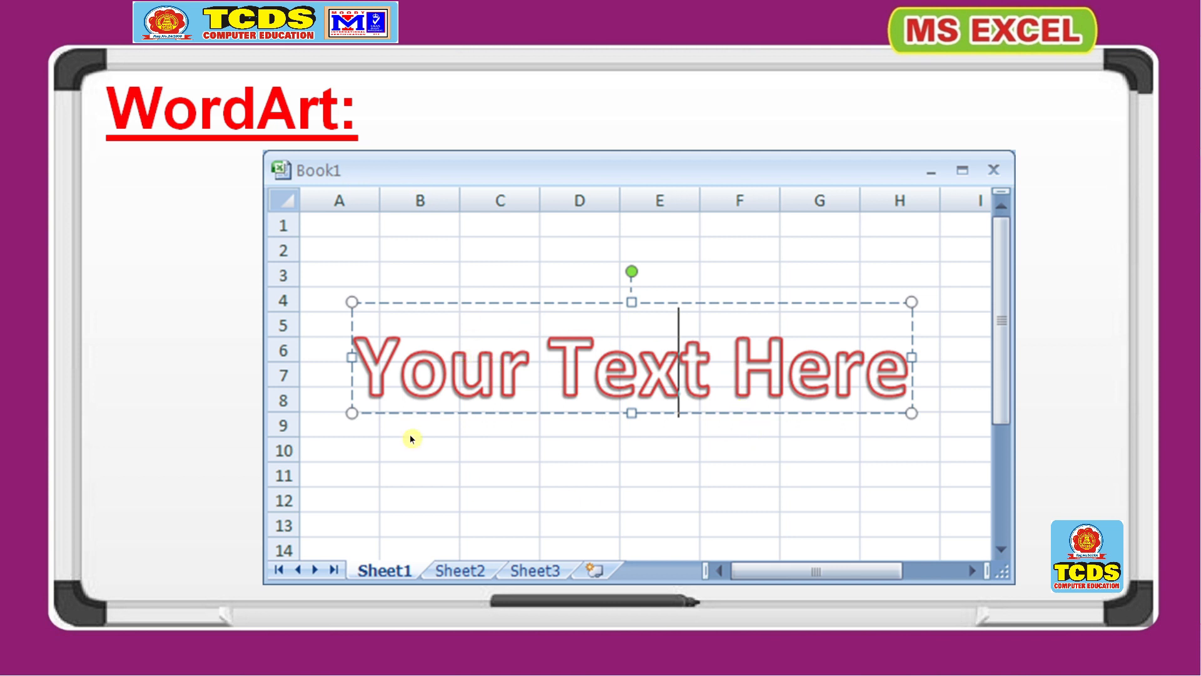
{"action": "left_click", "coordinate": [505, 377]}
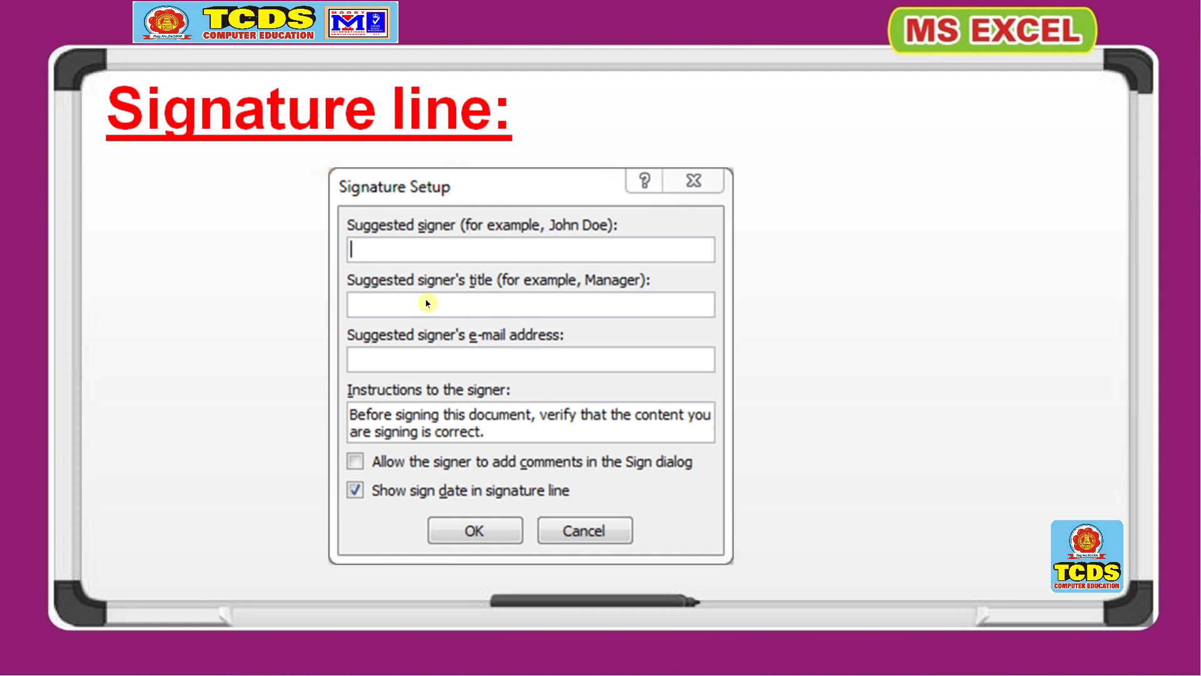
{"action": "left_click", "coordinate": [497, 287]}
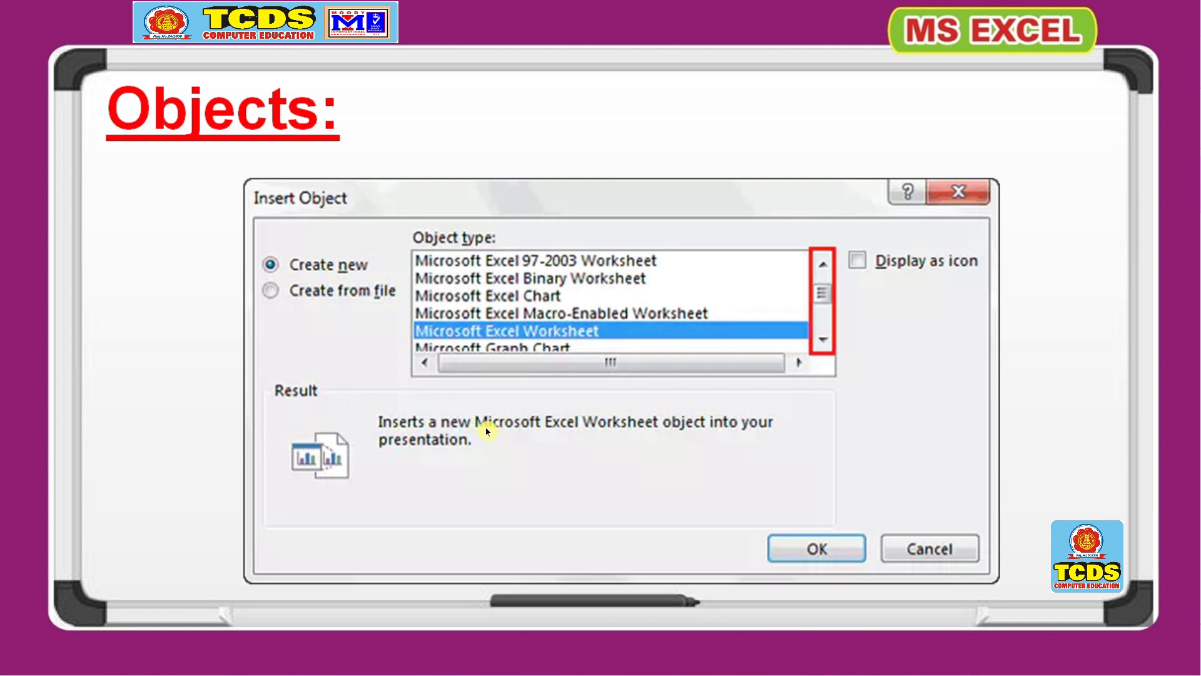
{"action": "left_click", "coordinate": [671, 529]}
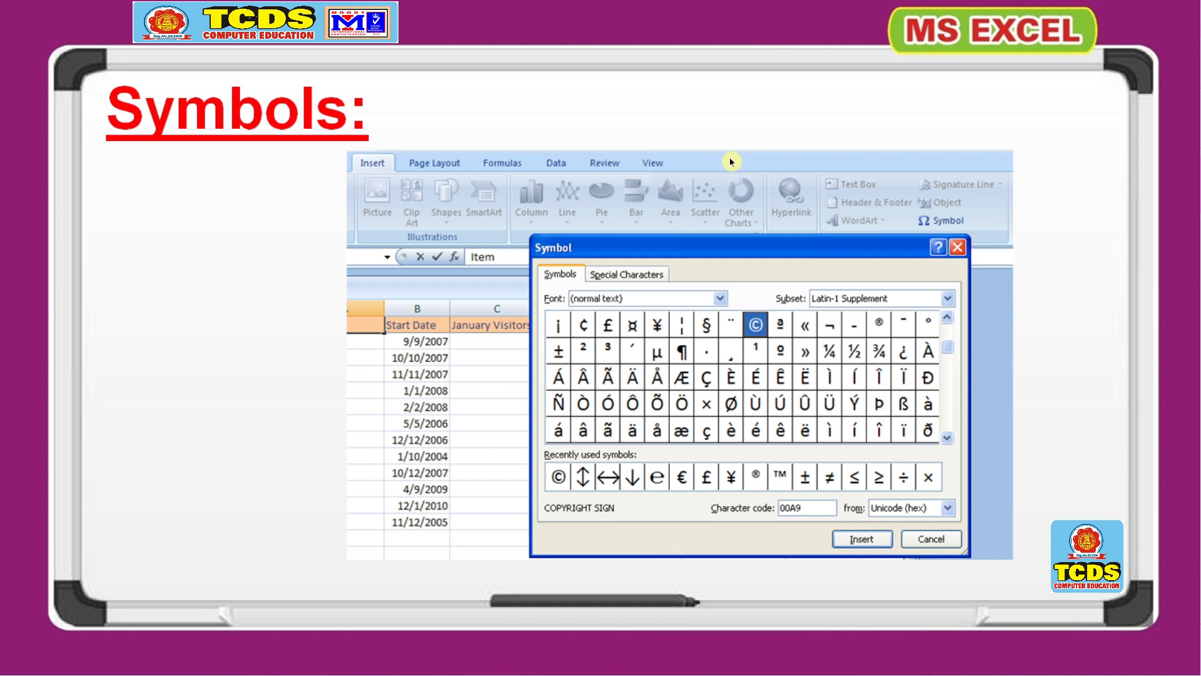
{"action": "left_click", "coordinate": [662, 229]}
{"action": "left_click", "coordinate": [662, 229]}
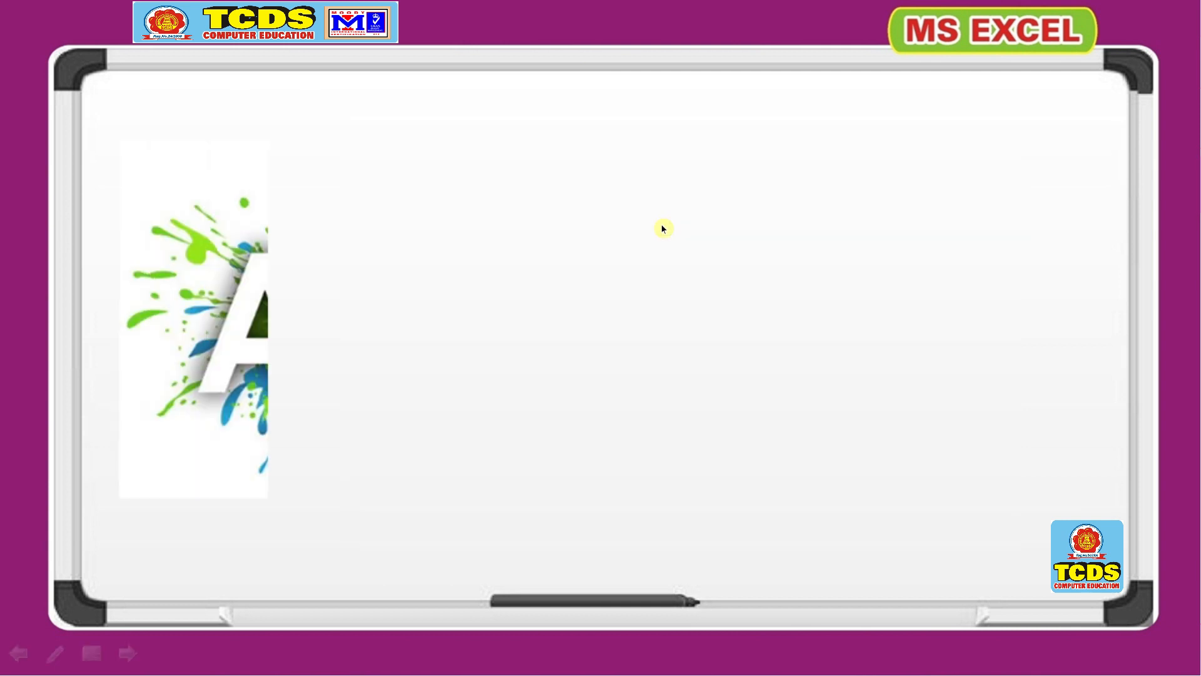